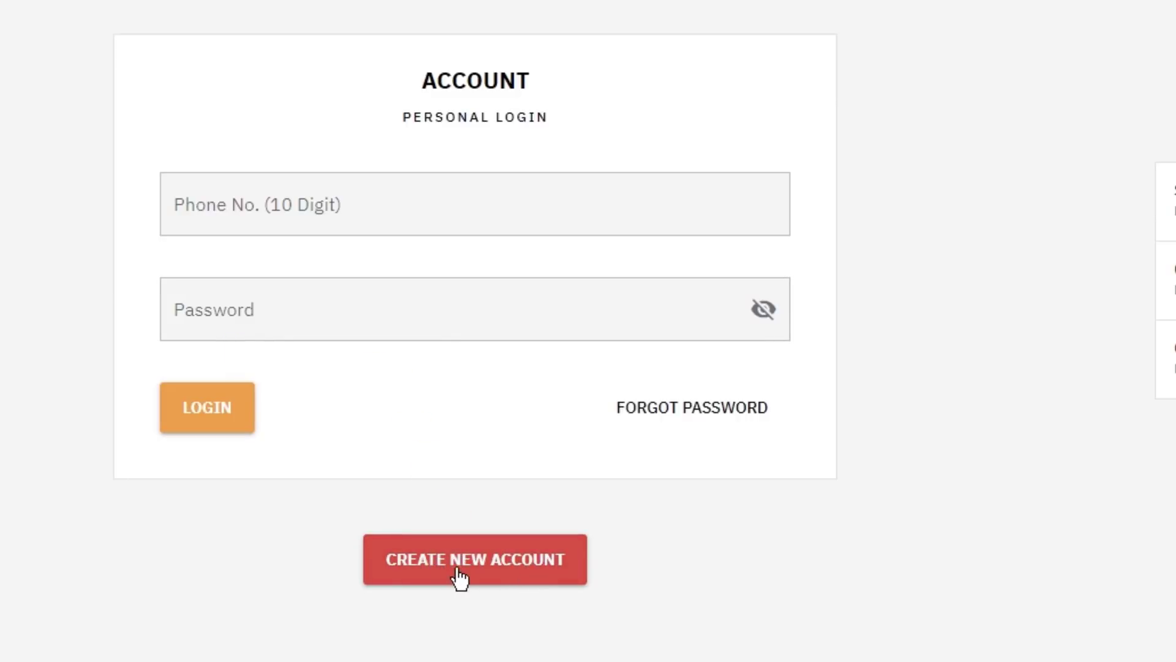
Open the new account registration form and review its name, phone, e-mail, password and password confirmation fields.
left_click(503, 569)
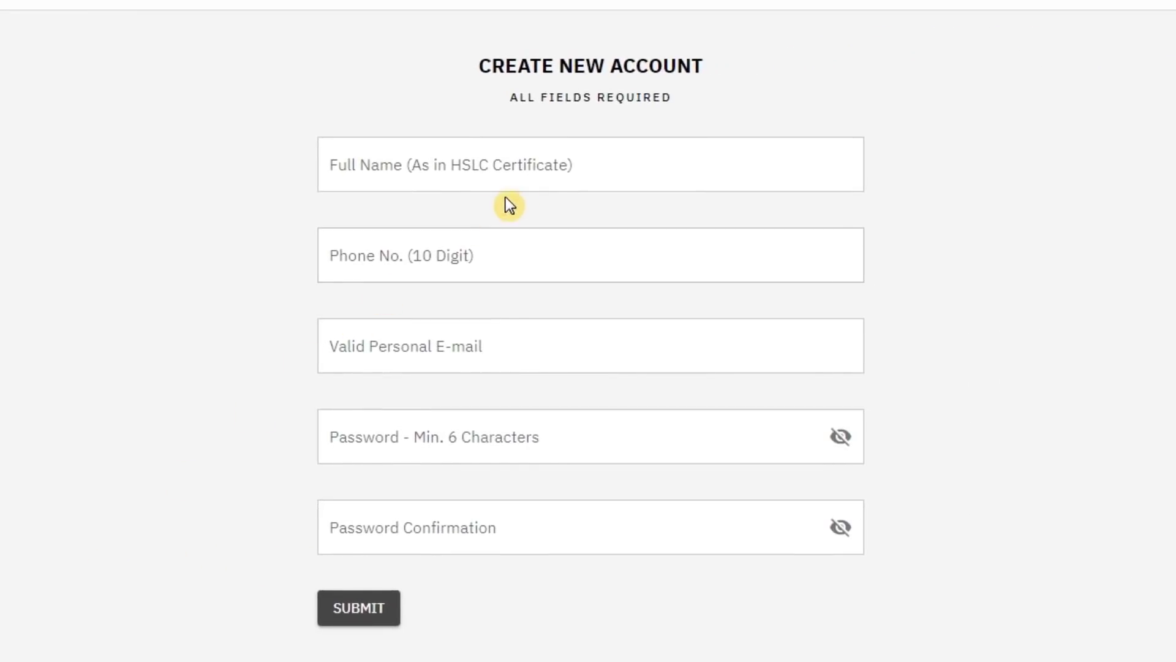
left_click(546, 182)
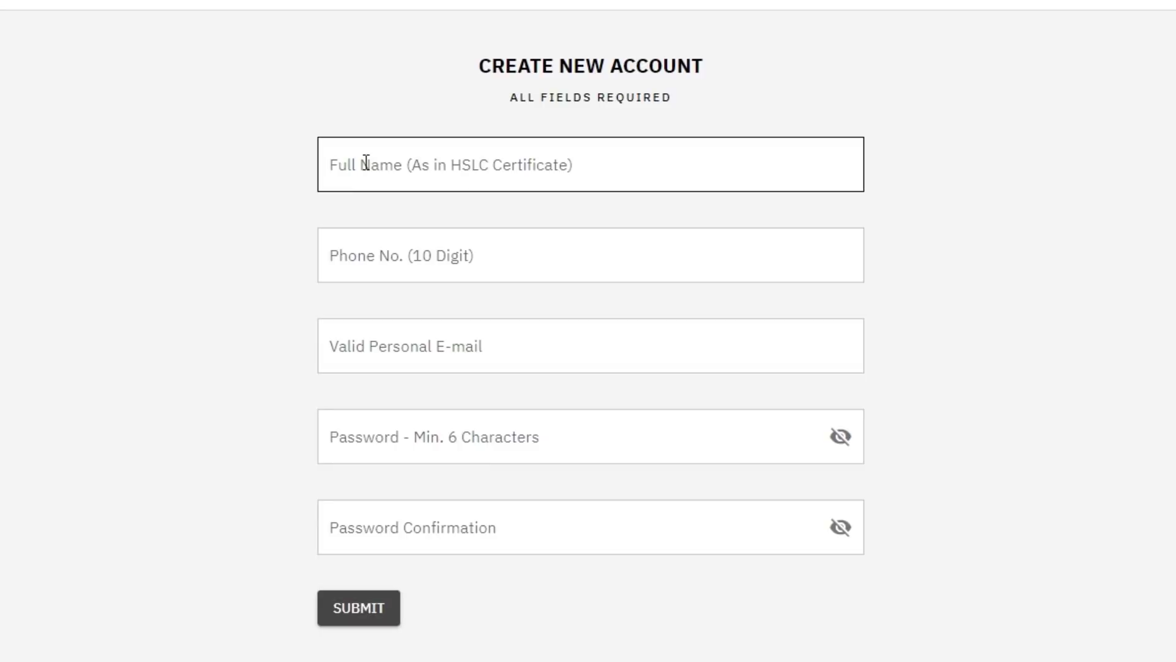
left_click(418, 255)
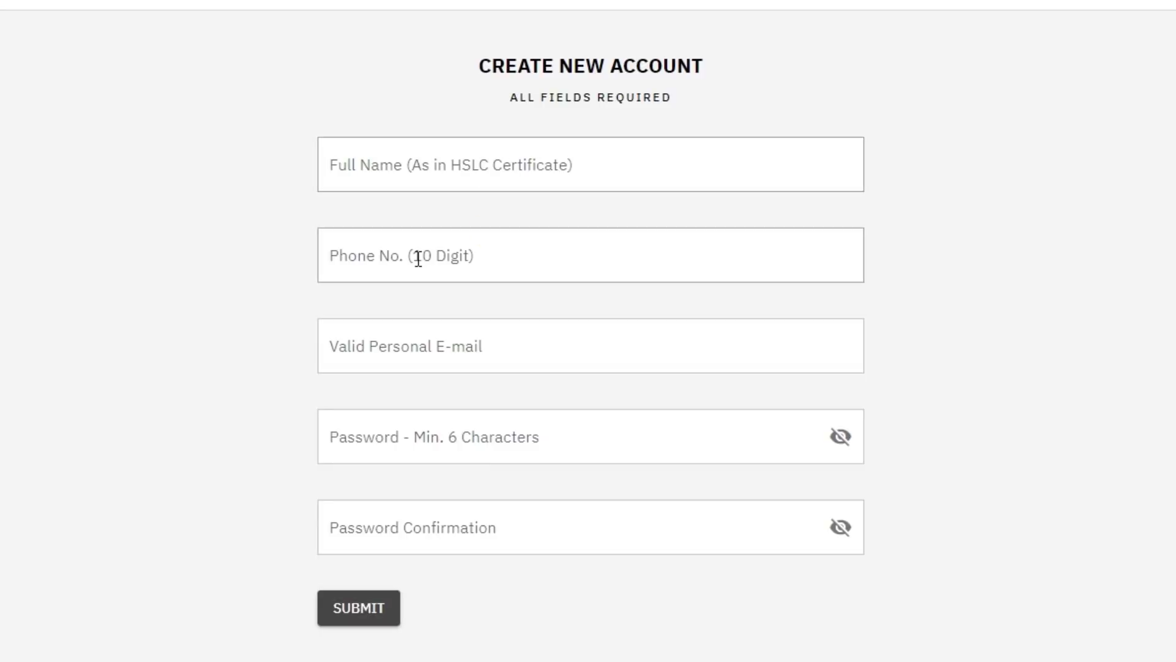
left_click(344, 331)
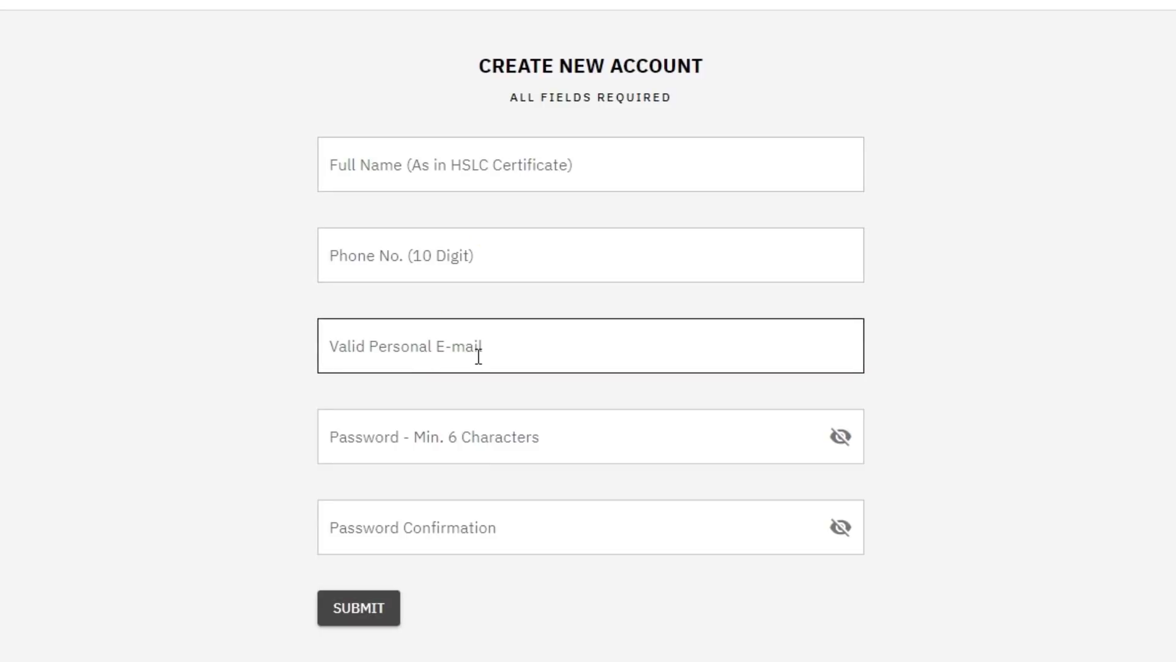
left_click(483, 426)
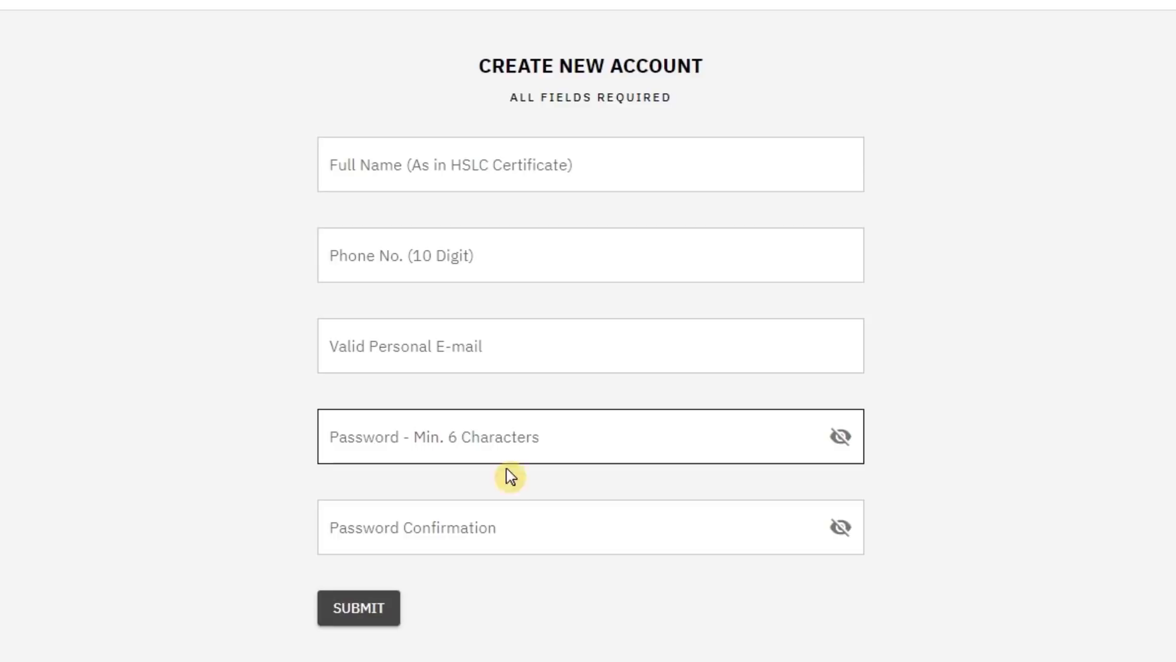
left_click(490, 521)
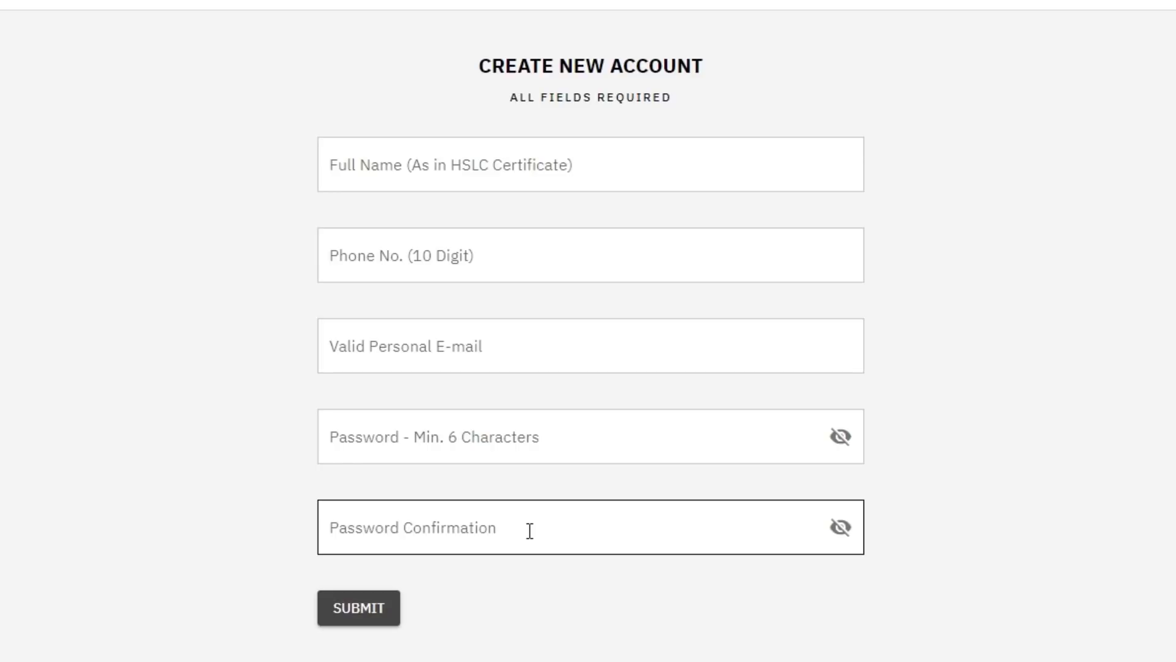
left_click(525, 201)
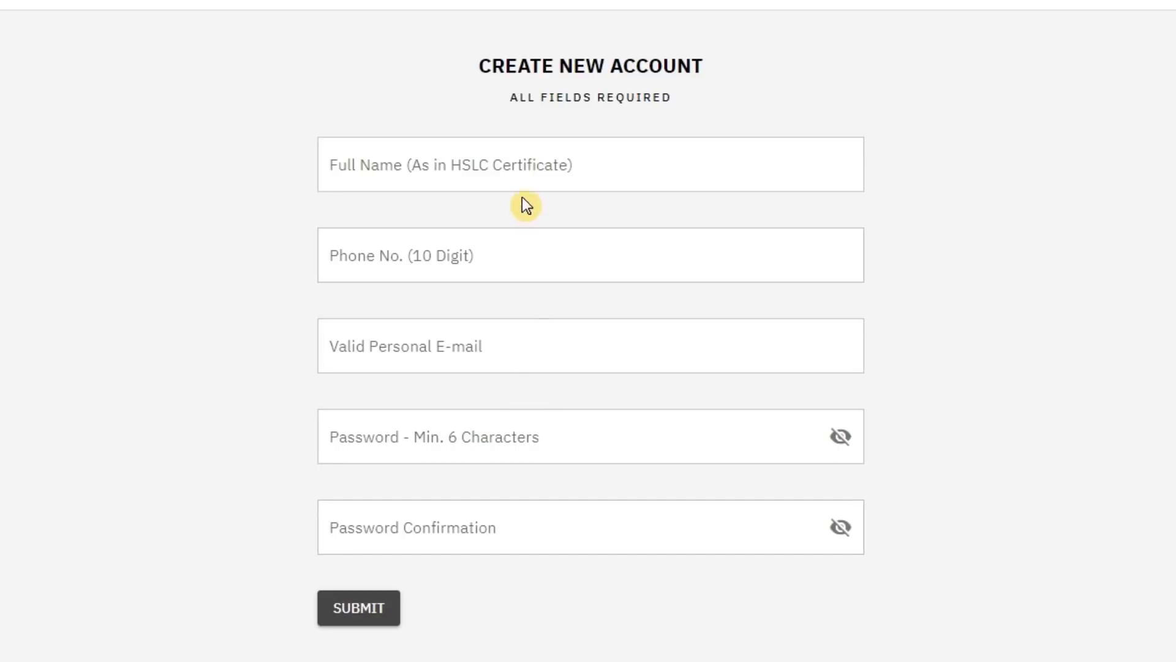
Fill in the full name, phone number, personal e-mail, account password and password confirmation, and submit the registration.
left_click(527, 178)
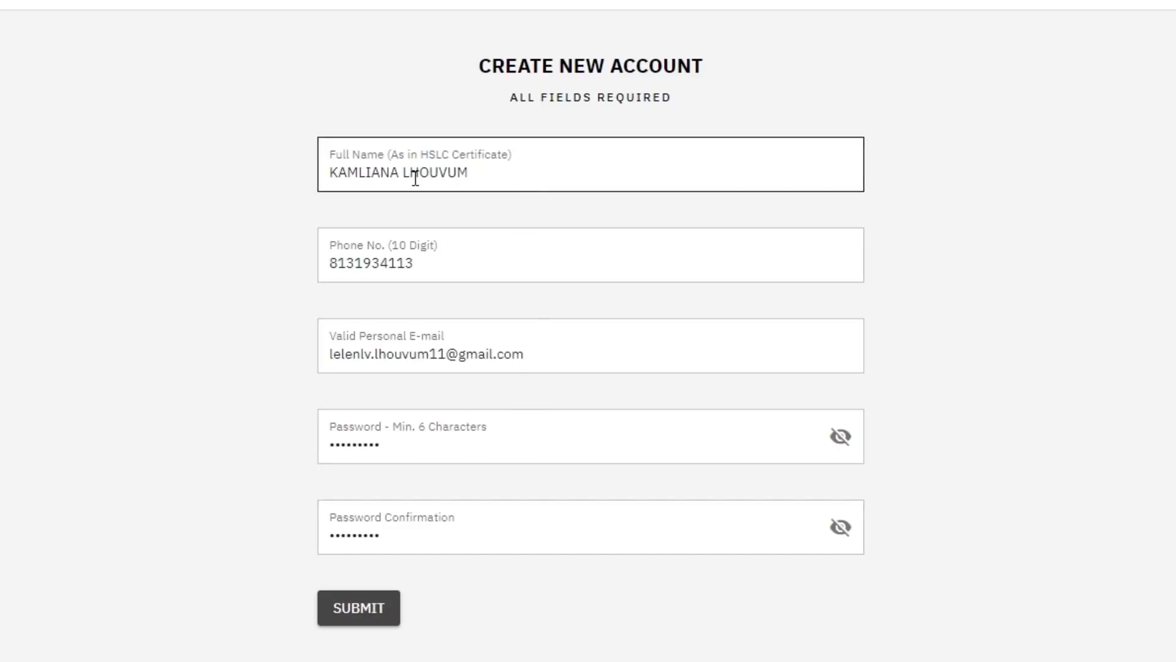
left_click(418, 251)
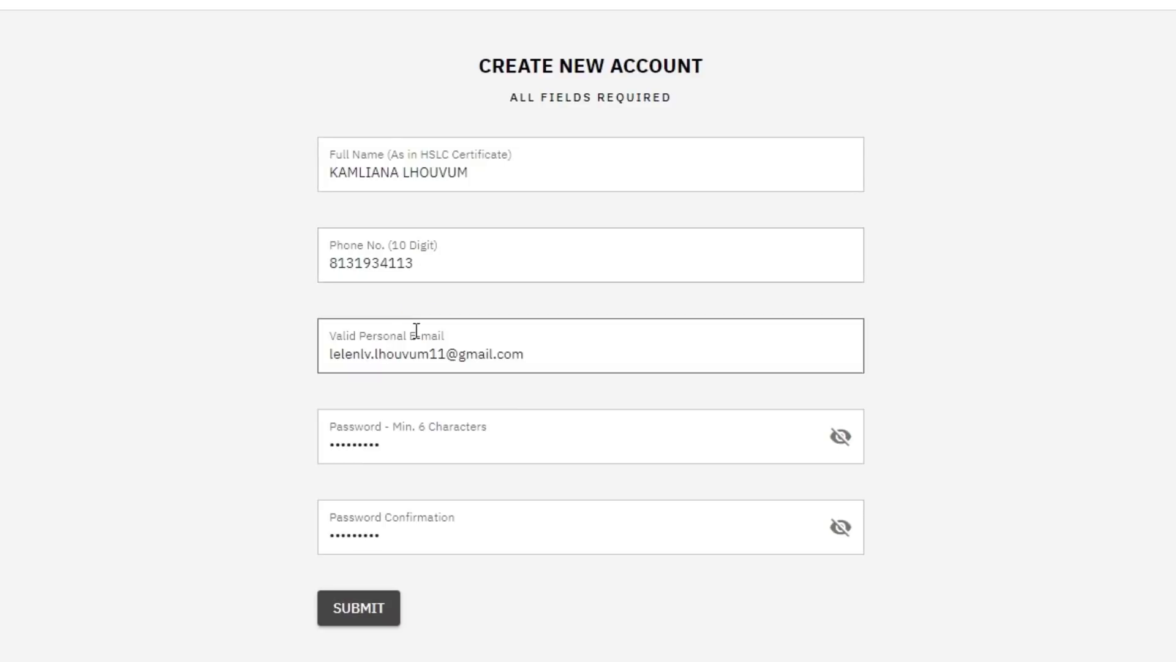
left_click(361, 617)
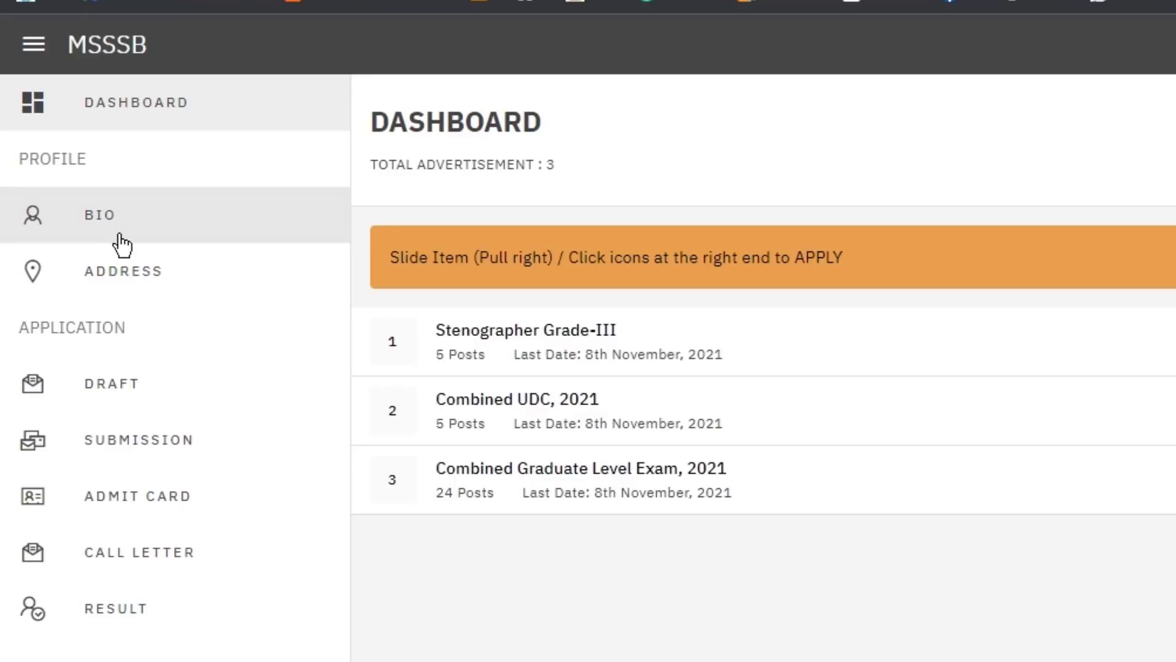
Open the Bio profile form and review its required fields from the candidate's name through the document type to upload.
left_click(80, 232)
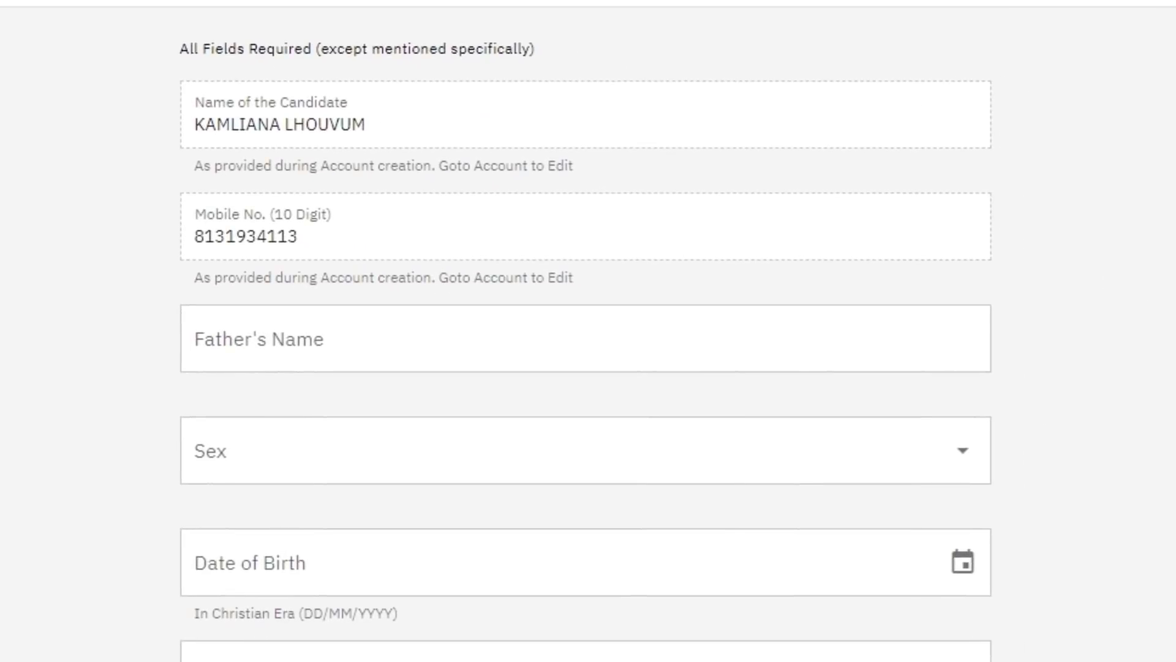
left_click(224, 84)
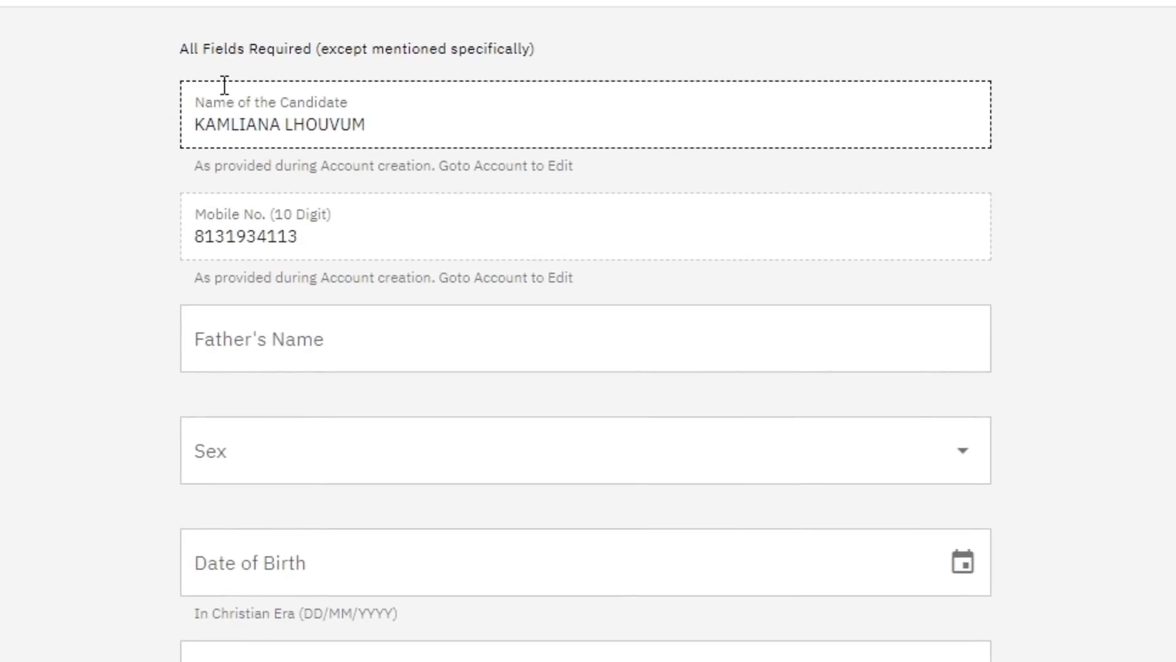
left_click(325, 199)
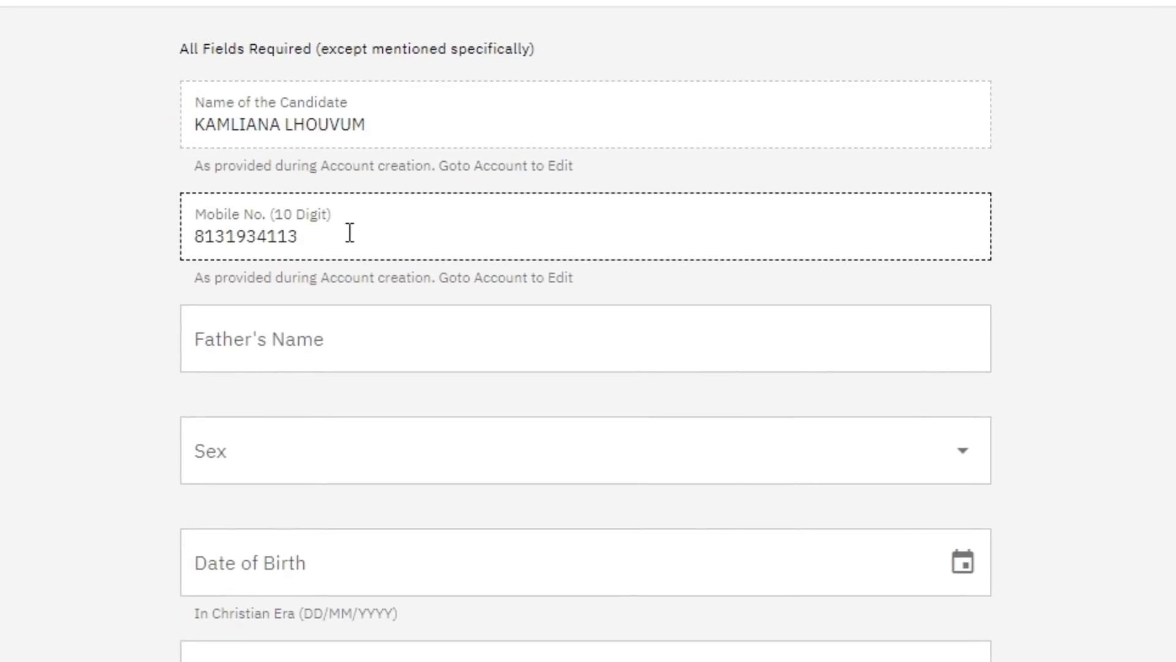
left_click(351, 312)
left_click(172, 331)
left_click(308, 329)
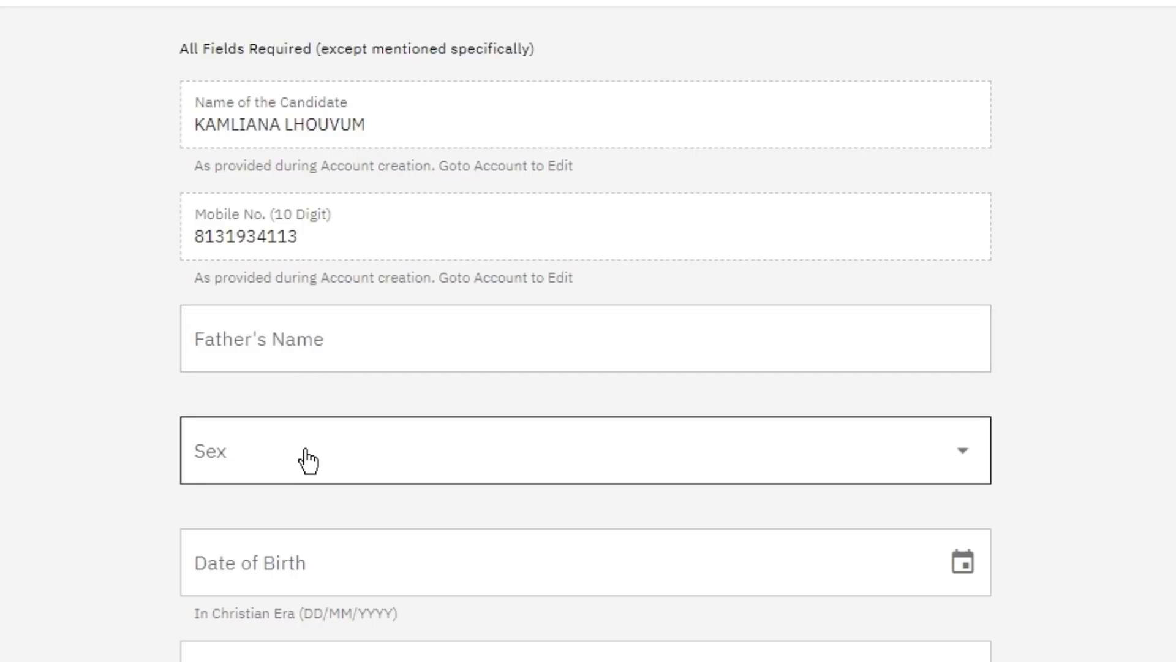
scroll(308, 459, "down", 4)
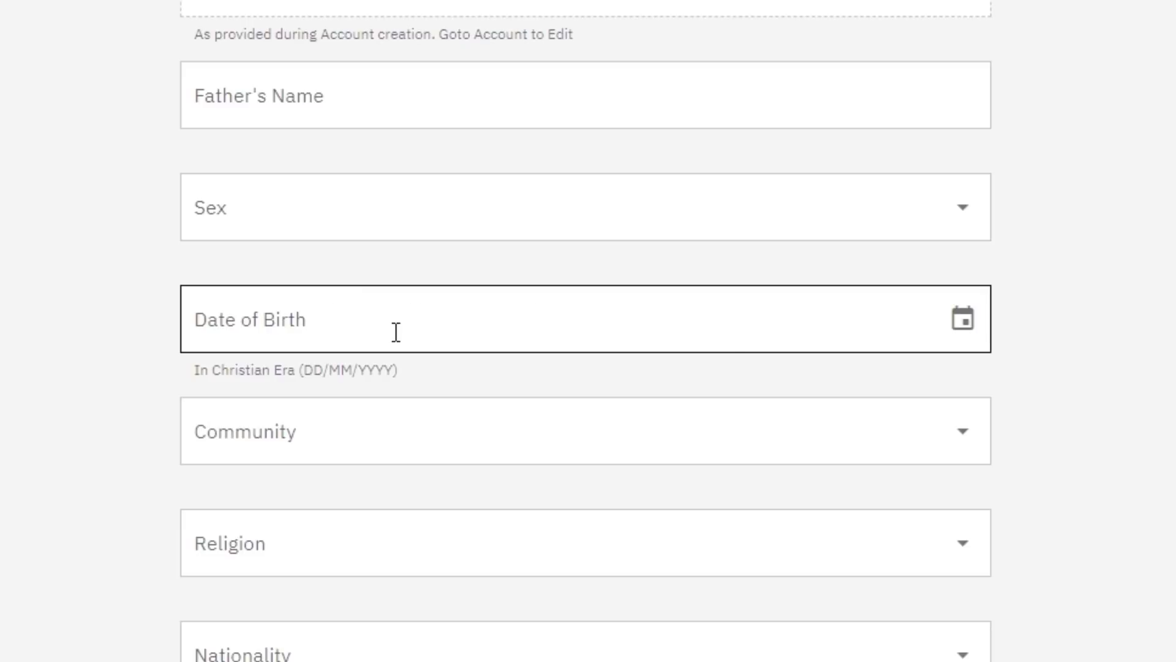
scroll(415, 444, "down", 4)
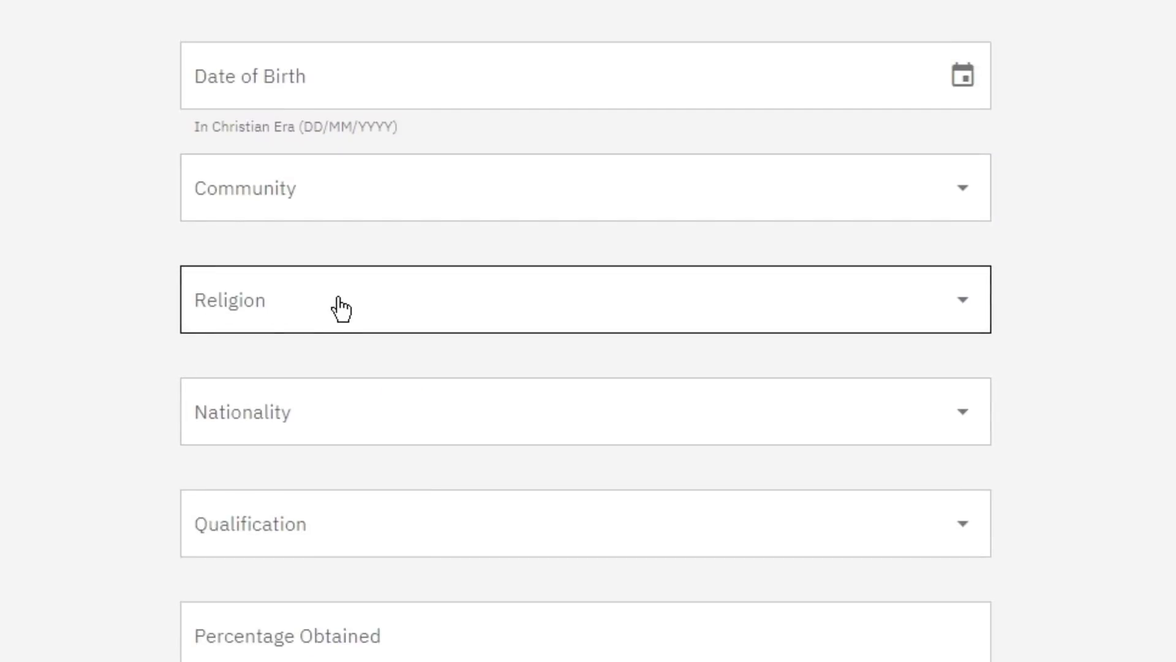
scroll(297, 391, "down", 5)
scroll(300, 392, "down", 1)
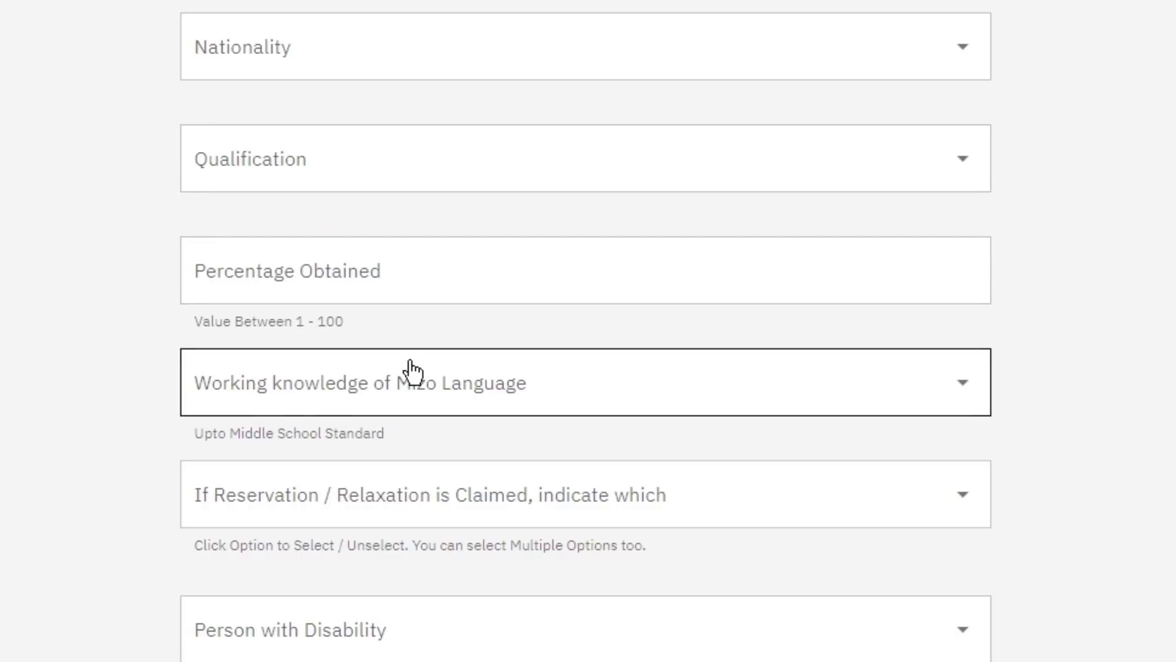
scroll(412, 369, "down", 2)
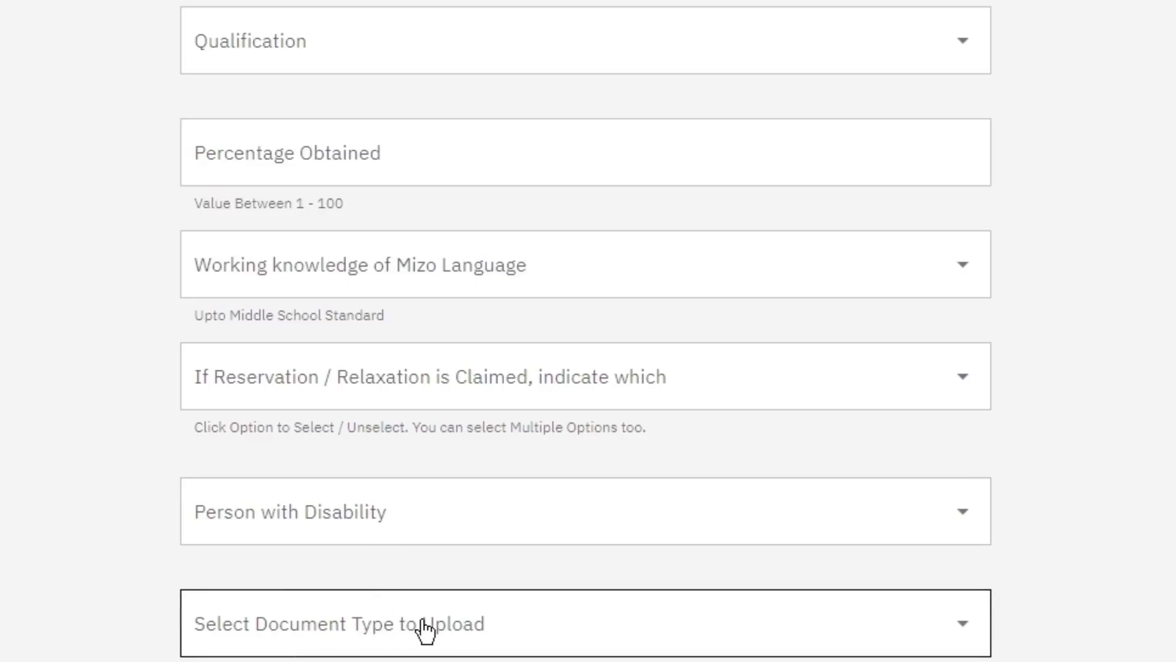
Enter the father's name and date of birth in the Bio form, and set Sex to Male.
scroll(435, 625, "up", 15)
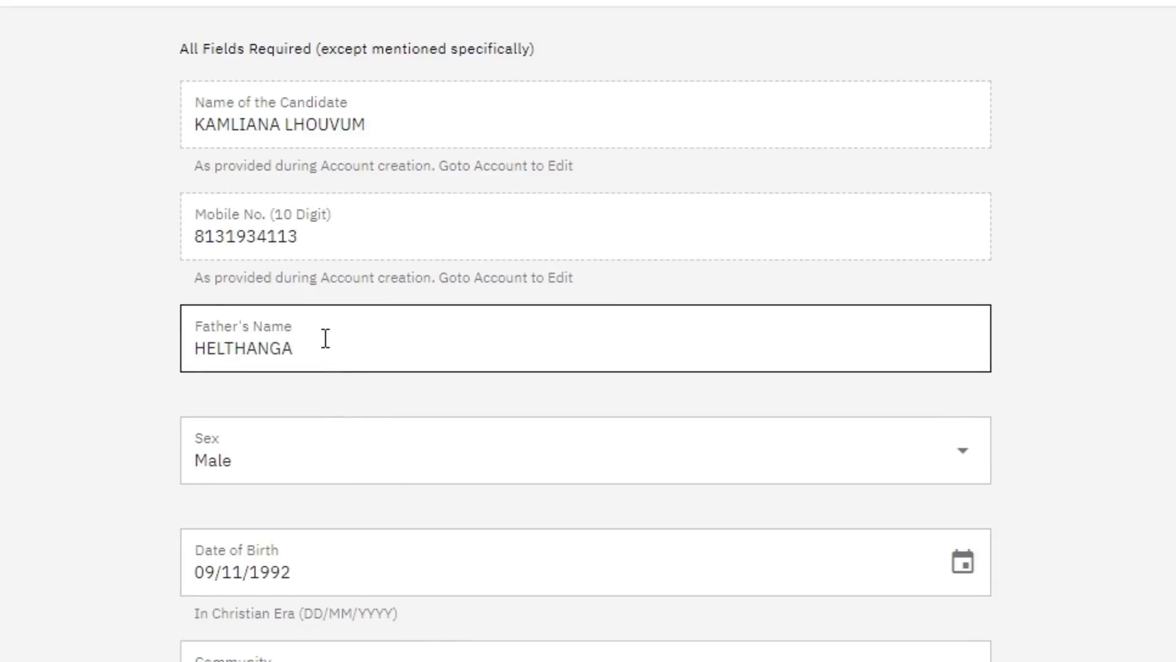
scroll(325, 339, "down", 4)
left_click(357, 215)
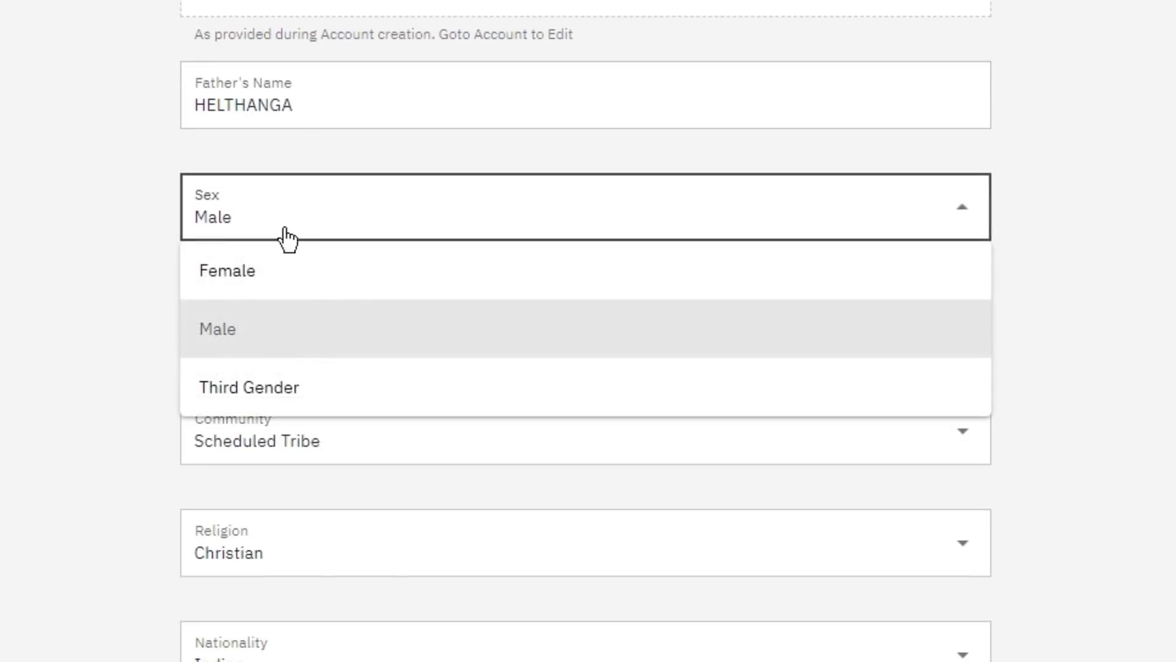
left_click(323, 328)
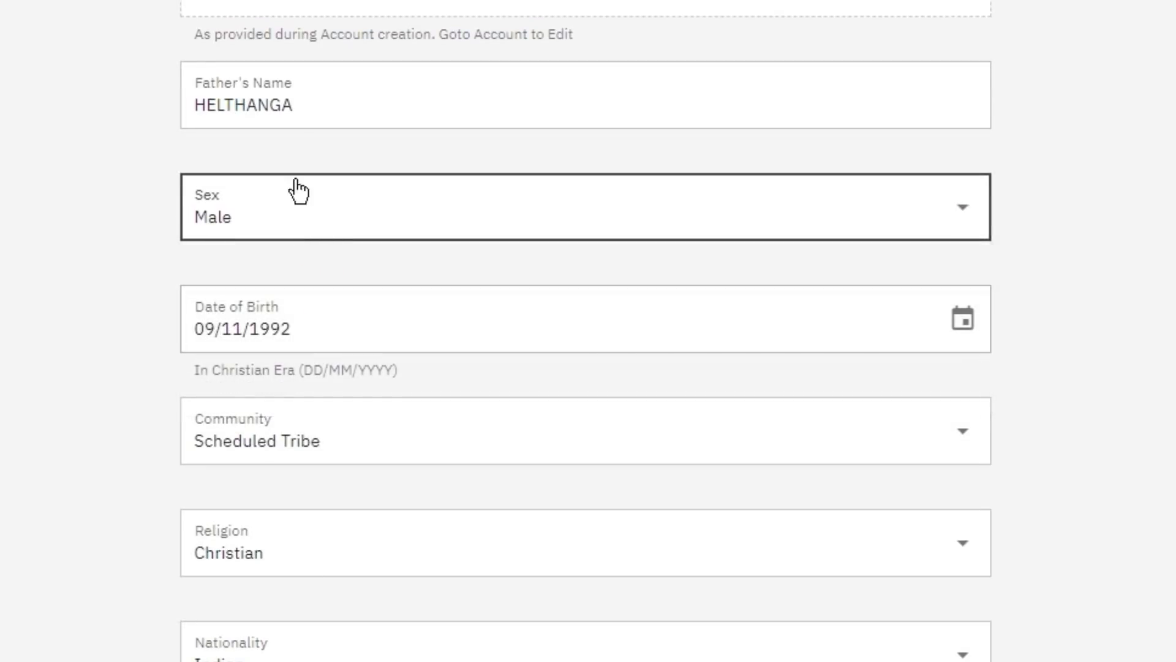
left_click(340, 342)
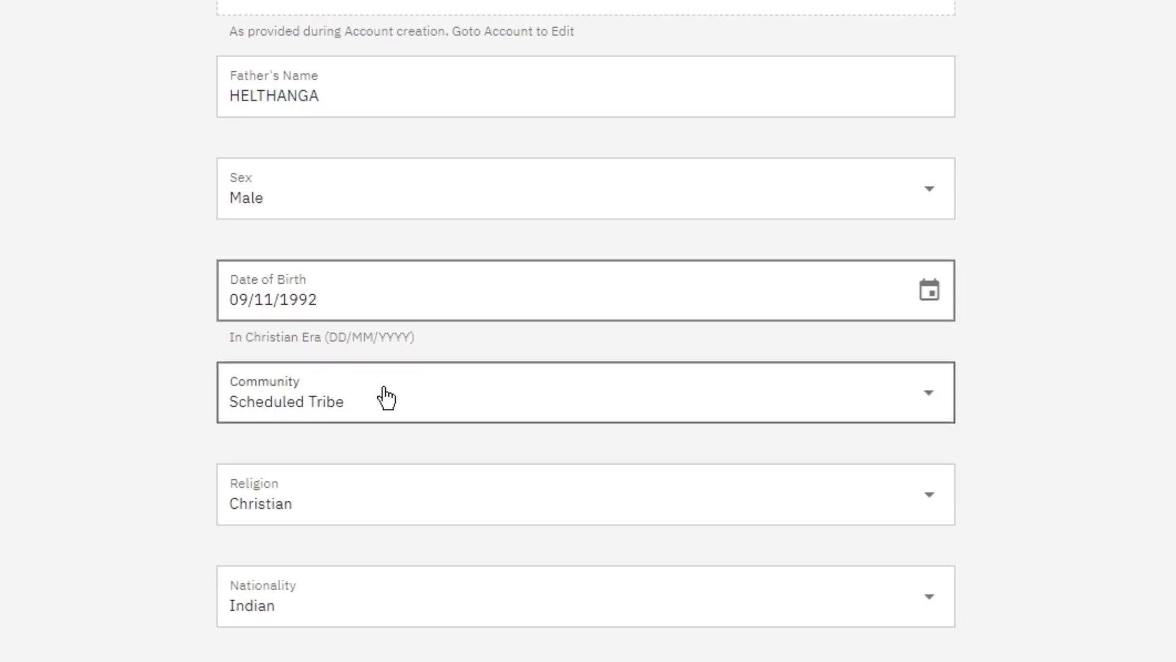
Set Community to Scheduled Tribe and Religion to Christian.
left_click(386, 398)
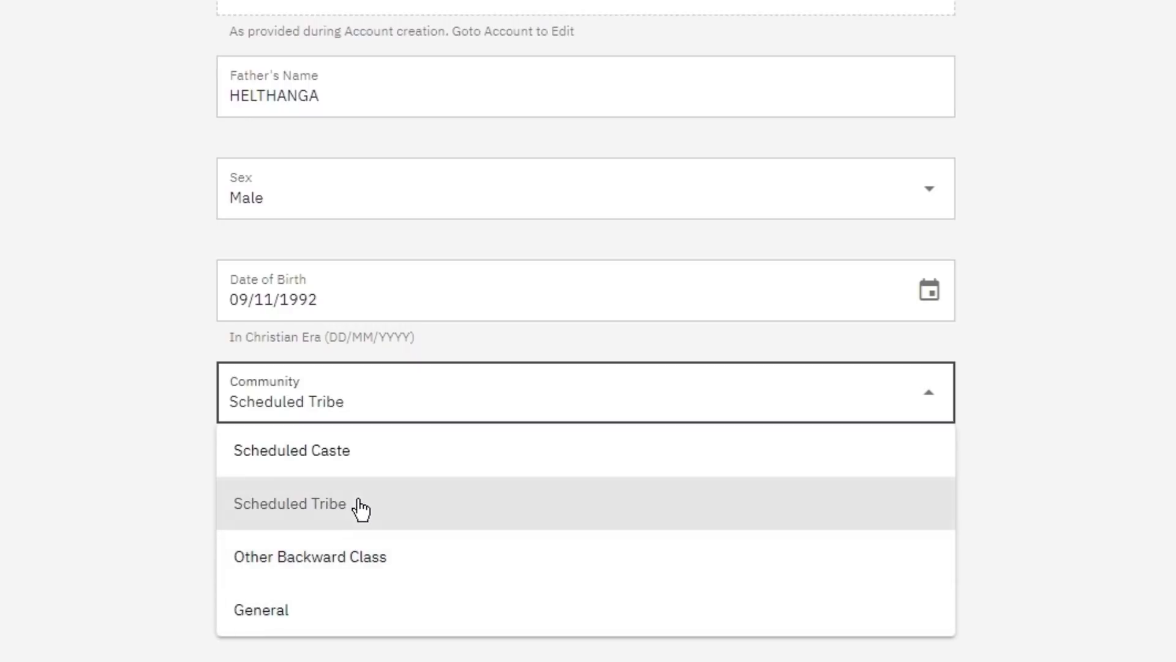
left_click(360, 507)
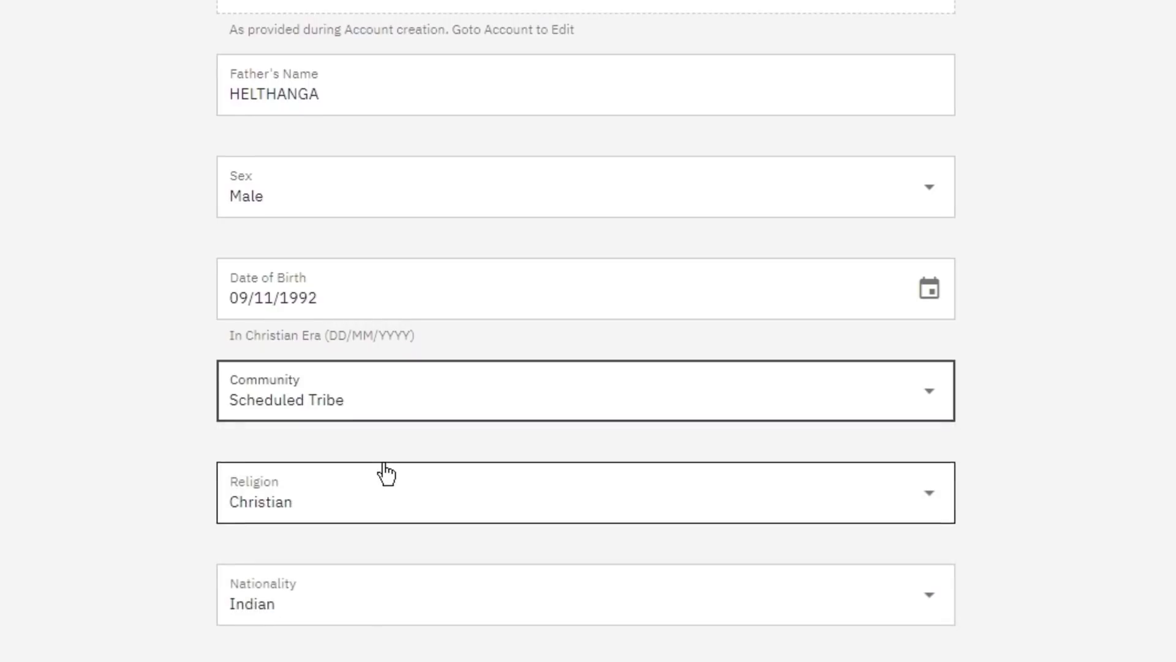
scroll(254, 429, "down", 1)
scroll(254, 429, "down", 1)
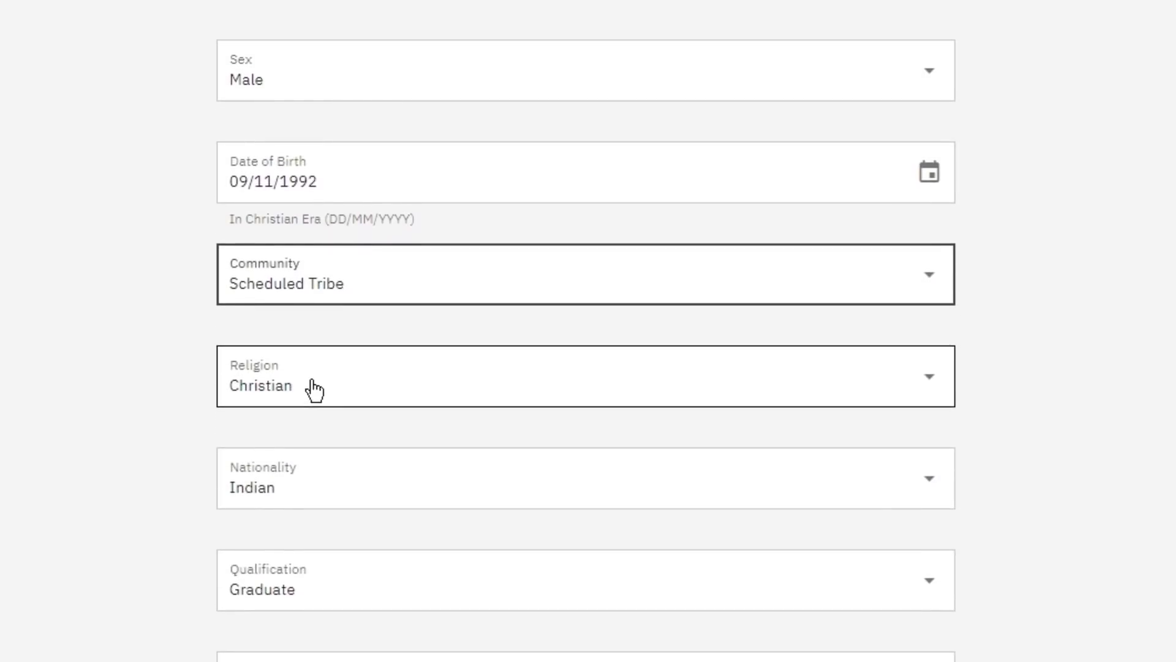
left_click(314, 390)
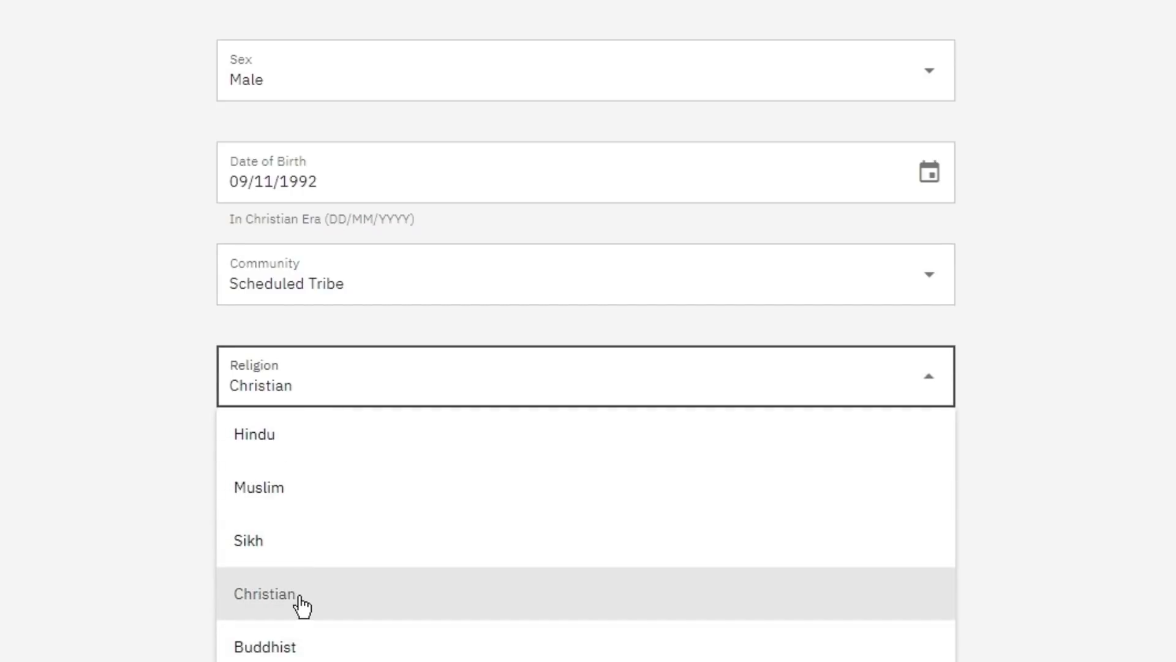
left_click(302, 604)
Set Nationality to Indian and Qualification to Graduate.
scroll(376, 402, "down", 7)
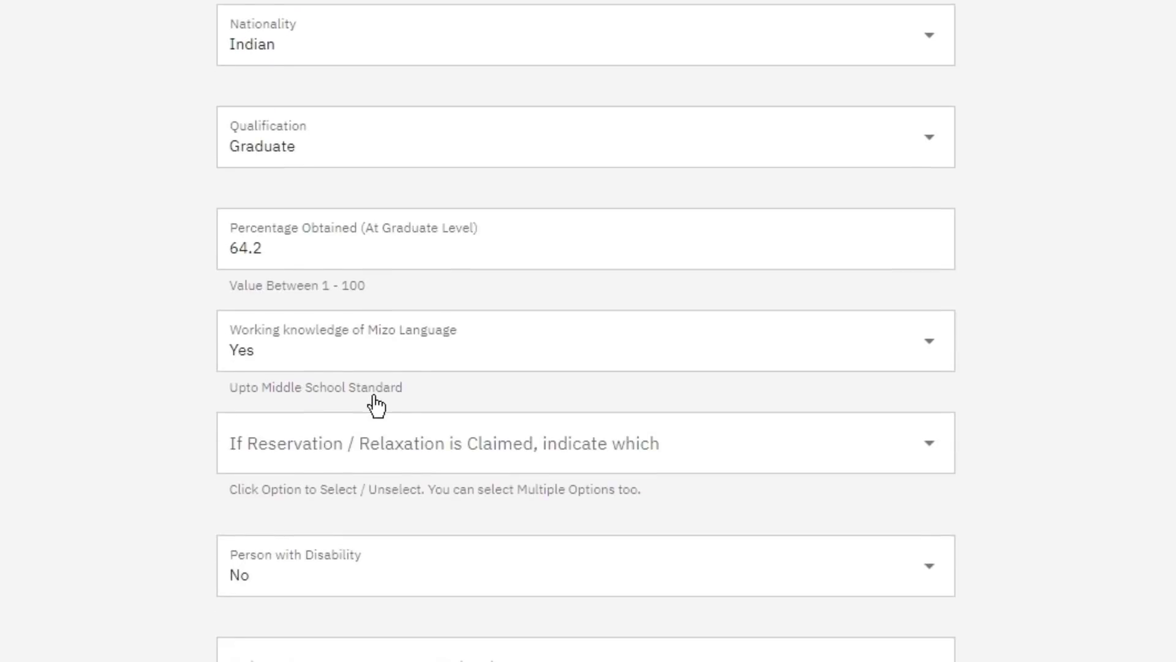
scroll(395, 98, "up", 2)
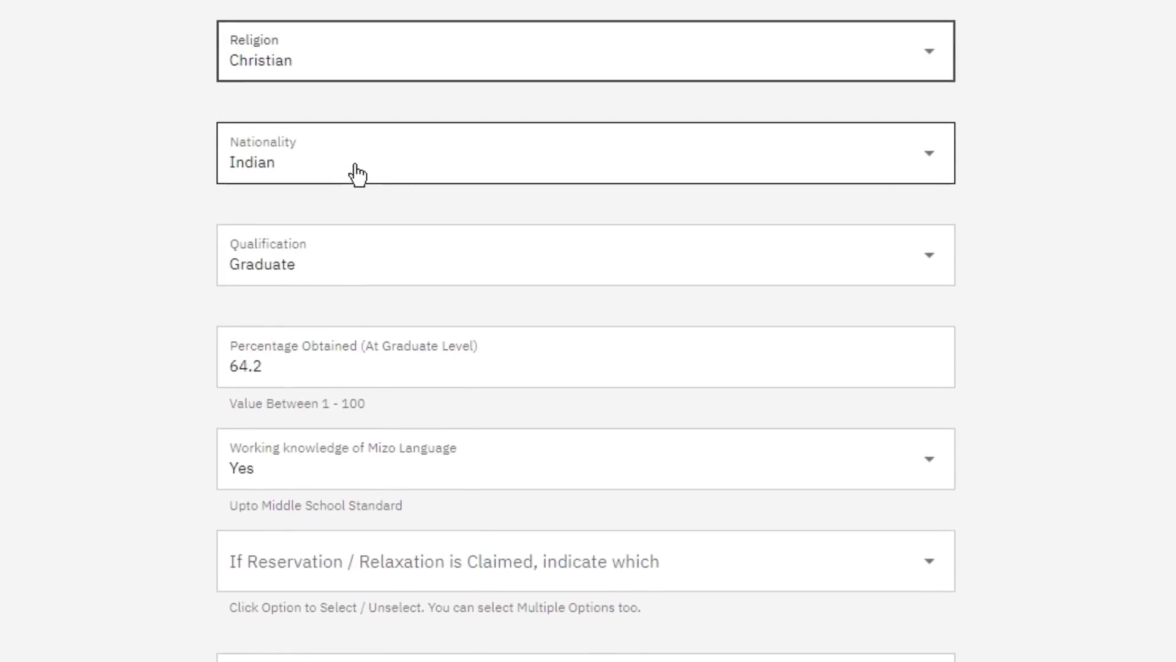
left_click(357, 175)
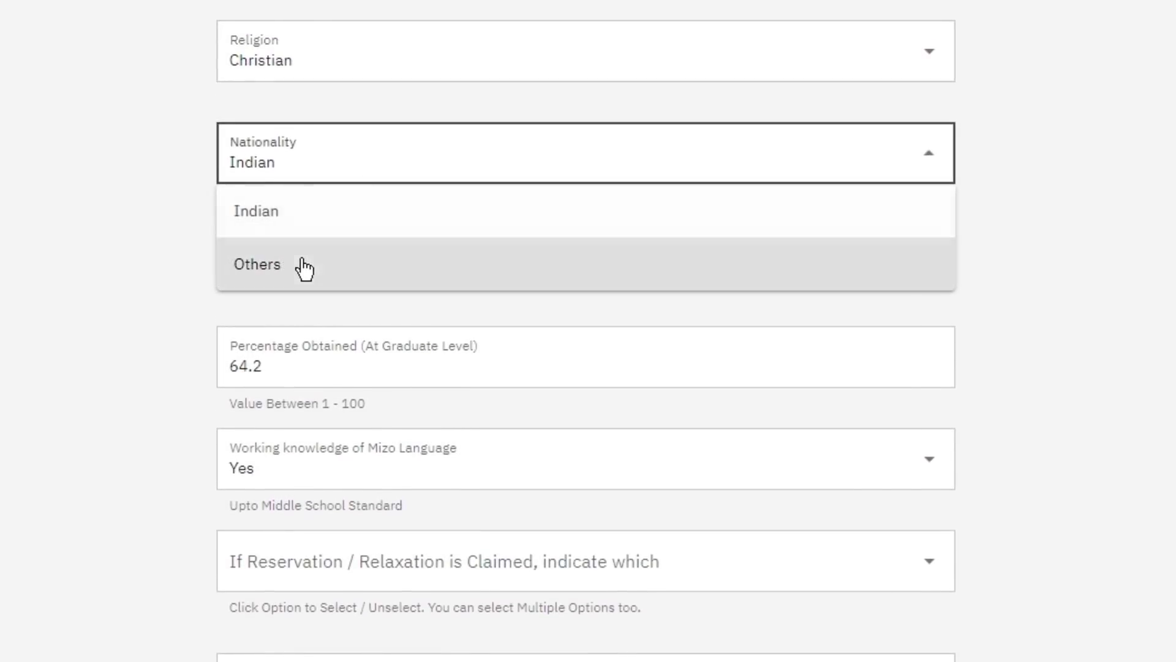
left_click(318, 213)
left_click(303, 270)
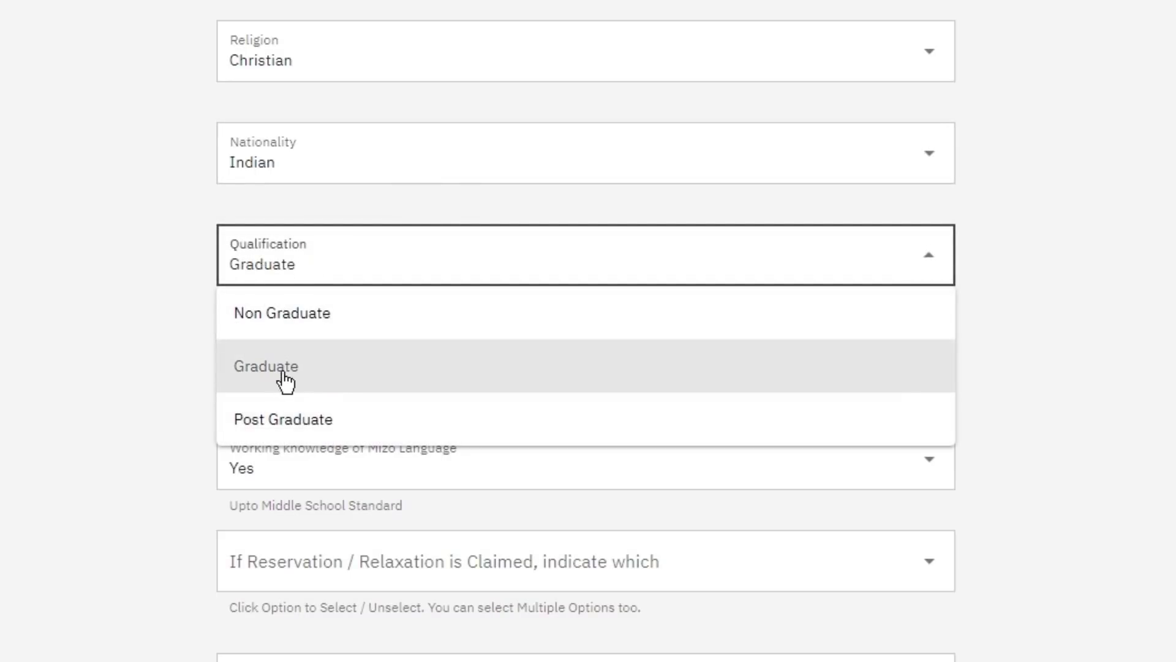
left_click(337, 377)
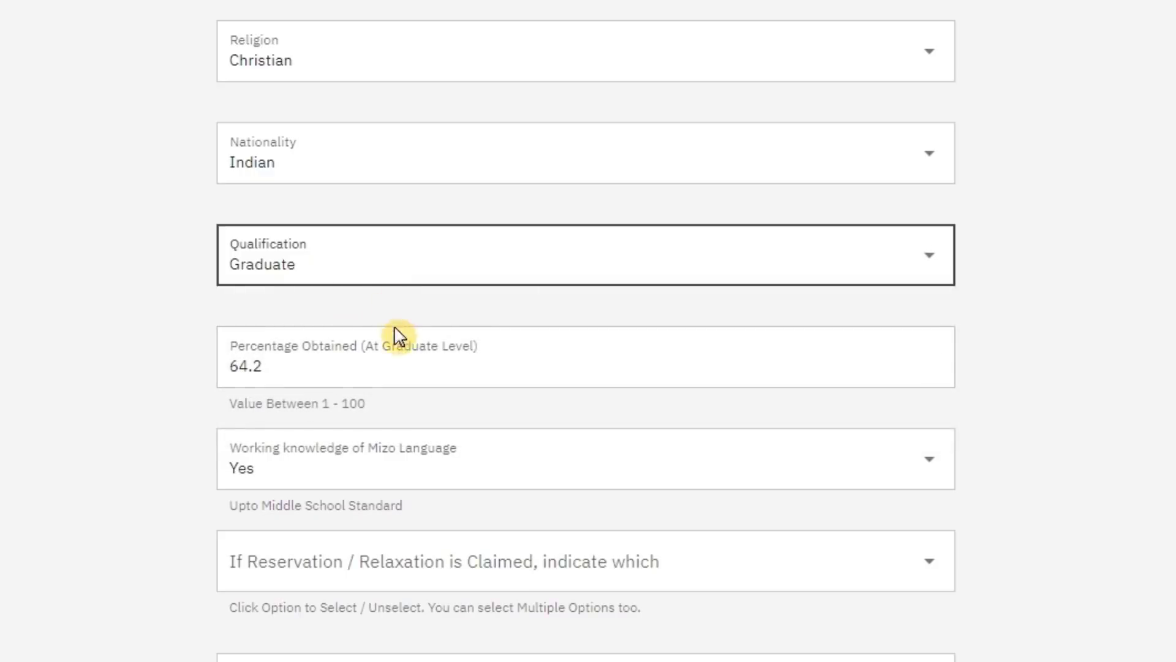
Enter 64.2 as the percentage obtained at graduate level and set Working knowledge of Mizo Language to Yes.
left_click(368, 361)
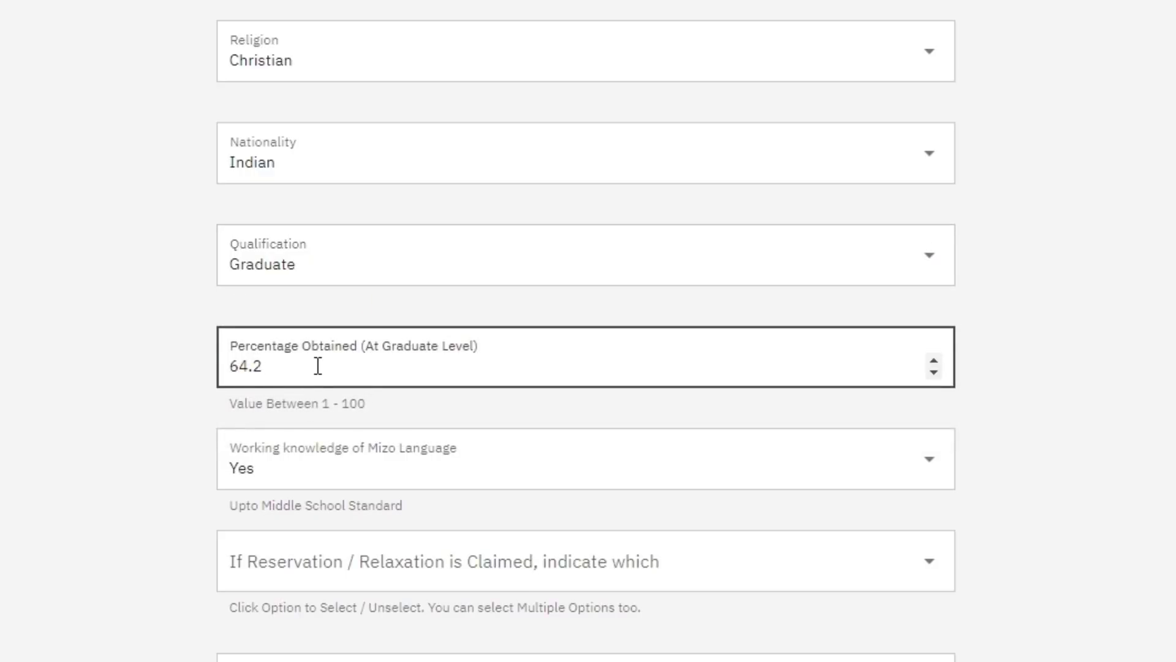
left_click(360, 487)
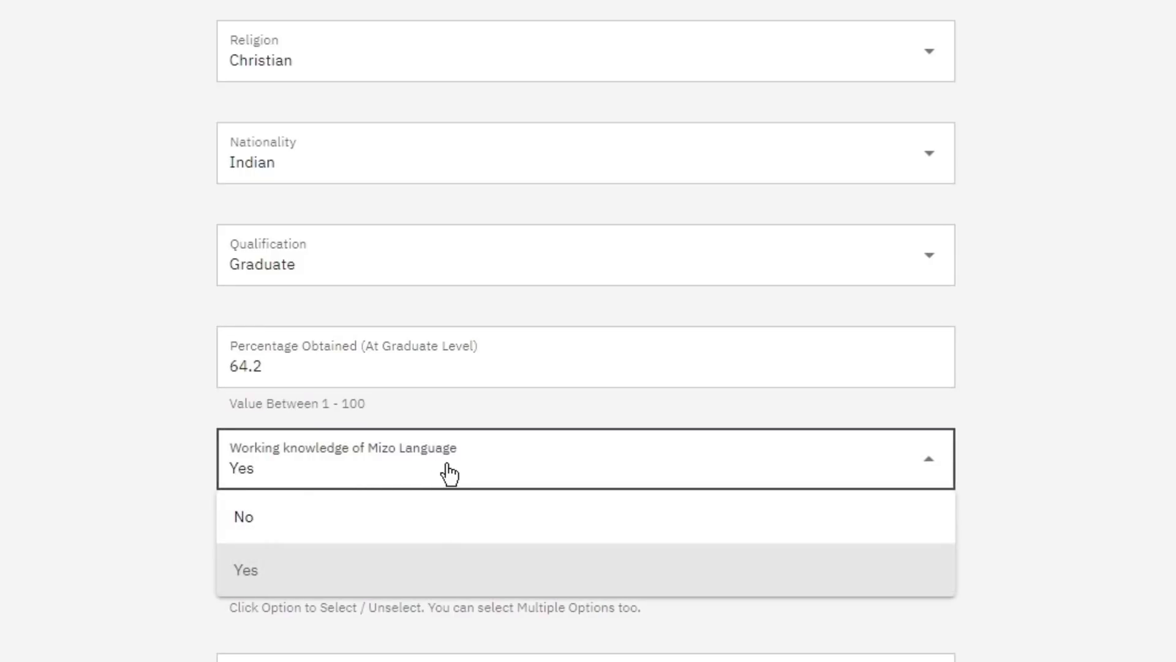
left_click(328, 564)
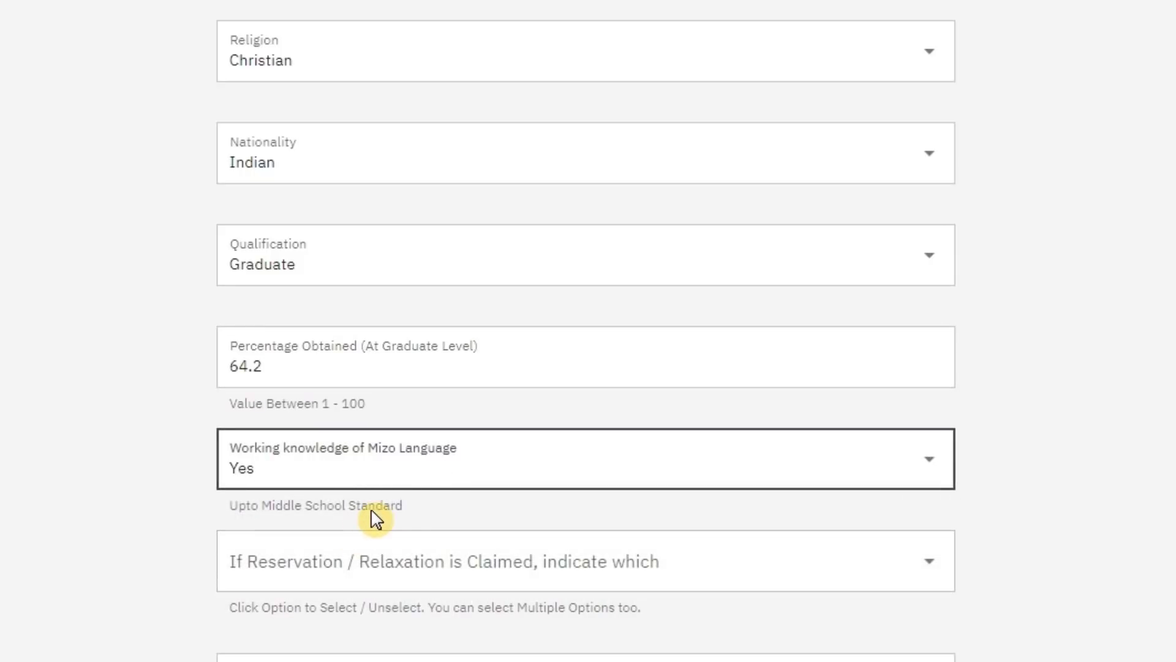
scroll(315, 559, "down", 3)
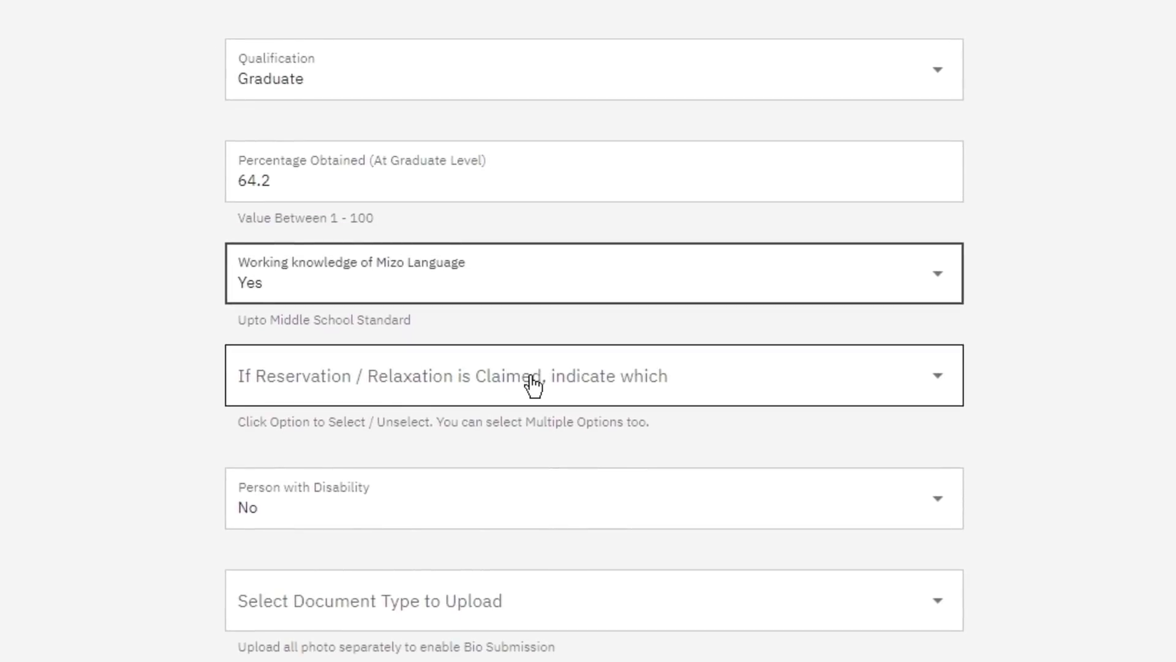
Try selecting Scheduled Tribe as the claimed reservation or relaxation.
left_click(645, 394)
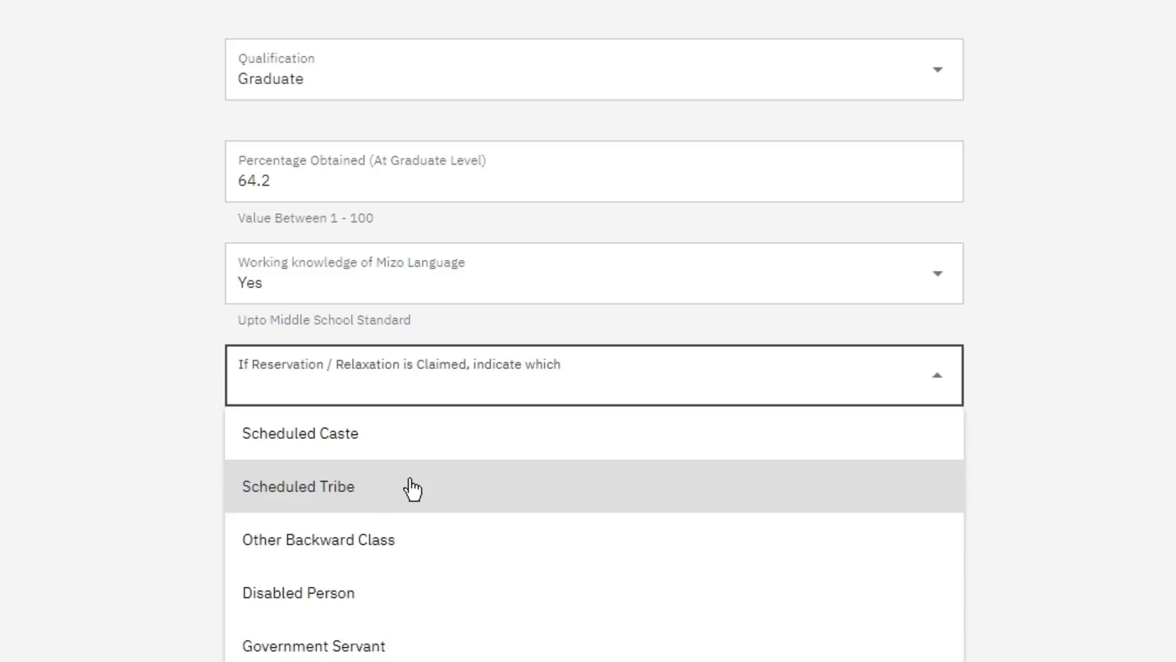
left_click(411, 488)
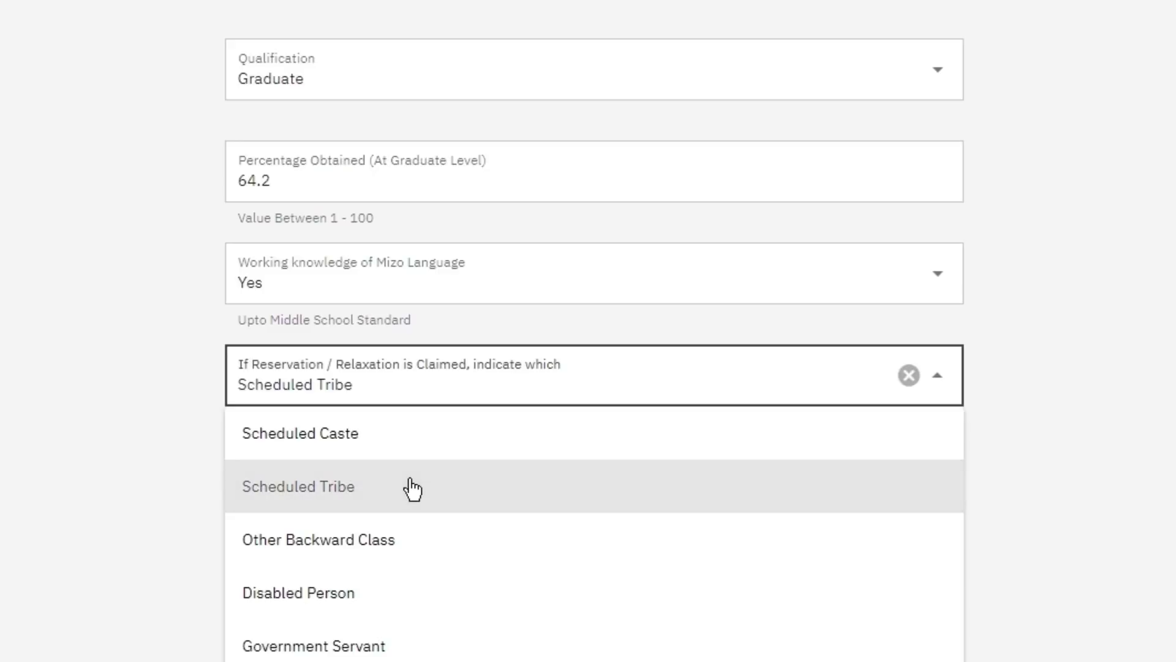
left_click(1012, 380)
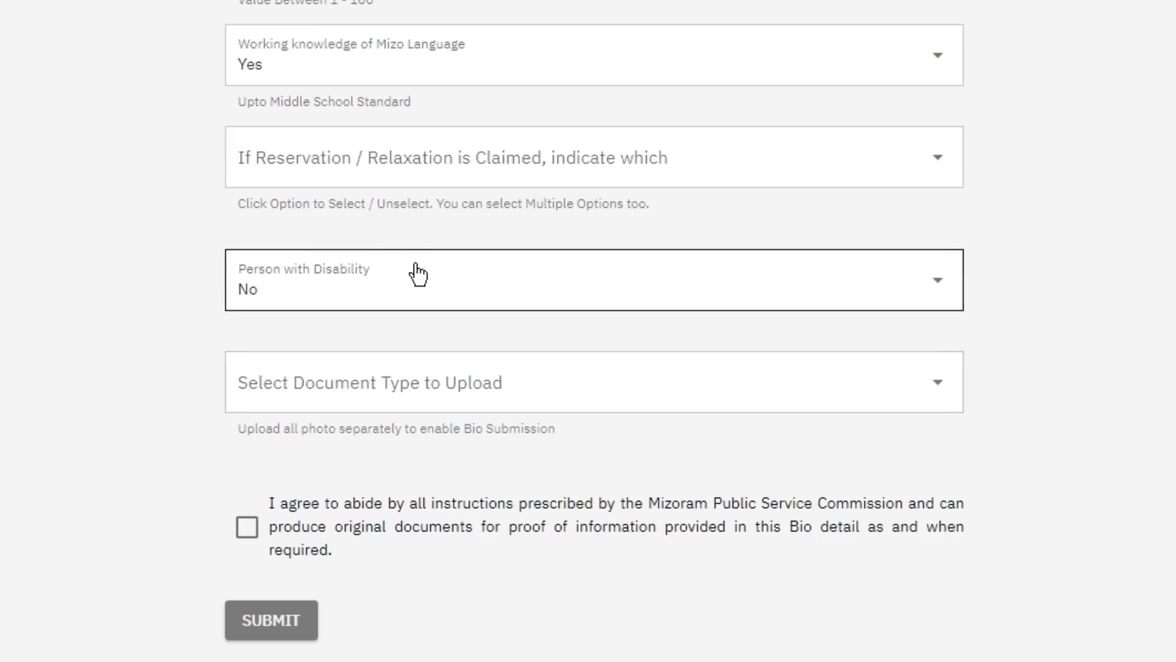
Keep Person with Disability at No and upload the Passport image as the Passport Size Photo.
left_click(412, 271)
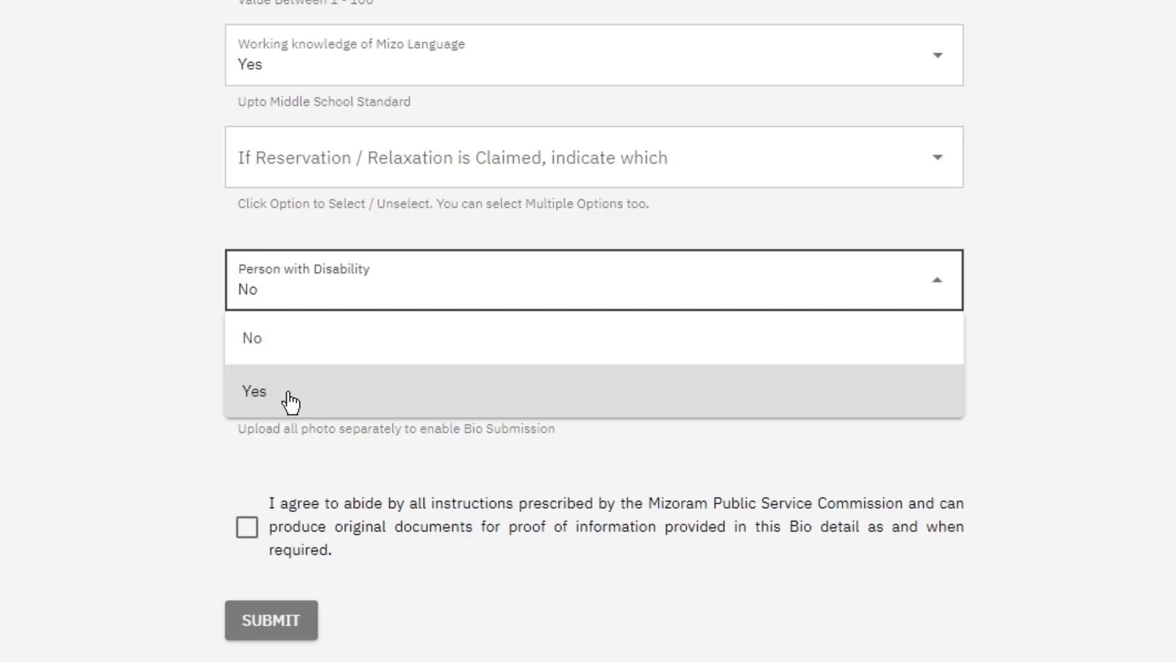
left_click(303, 336)
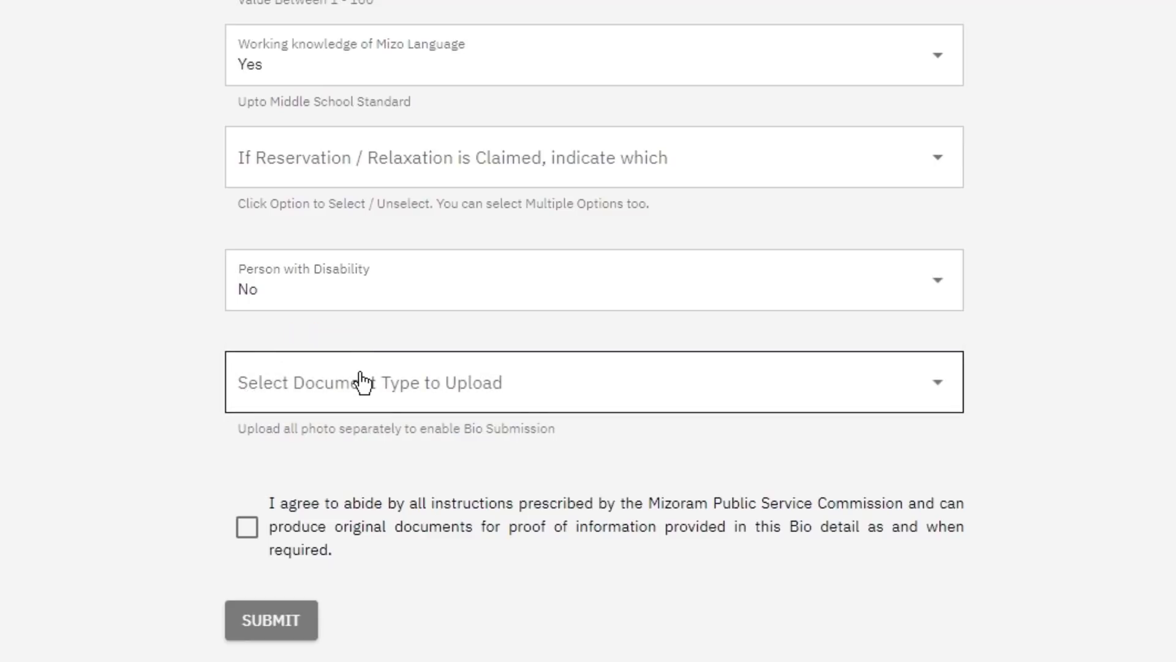
left_click(504, 388)
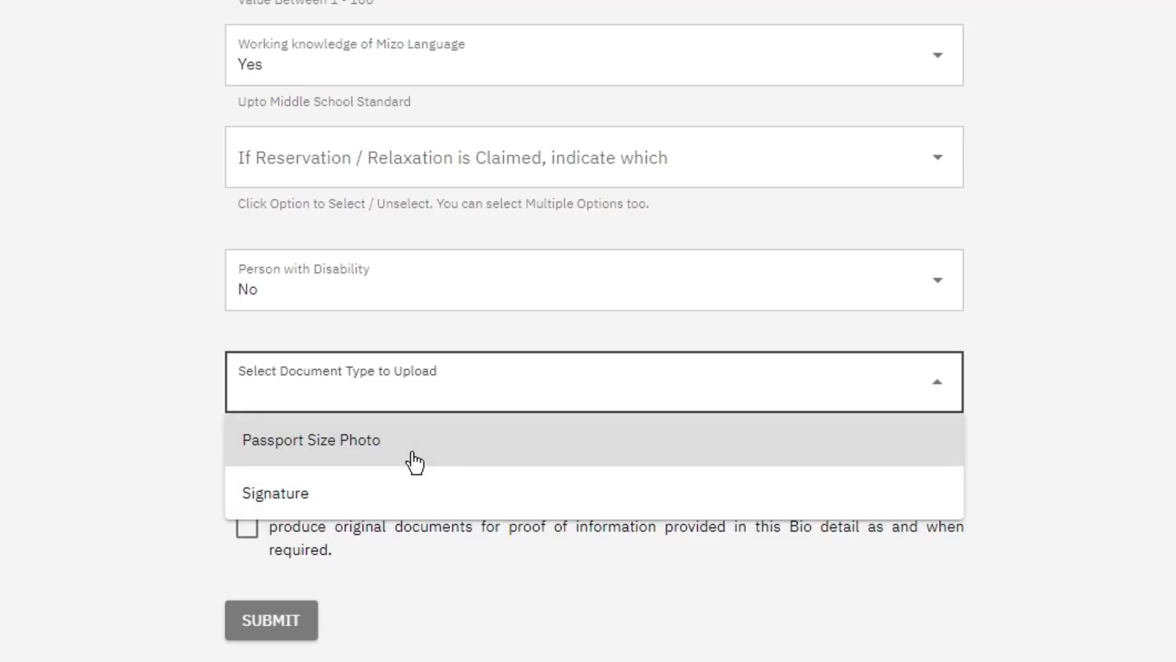
left_click(414, 462)
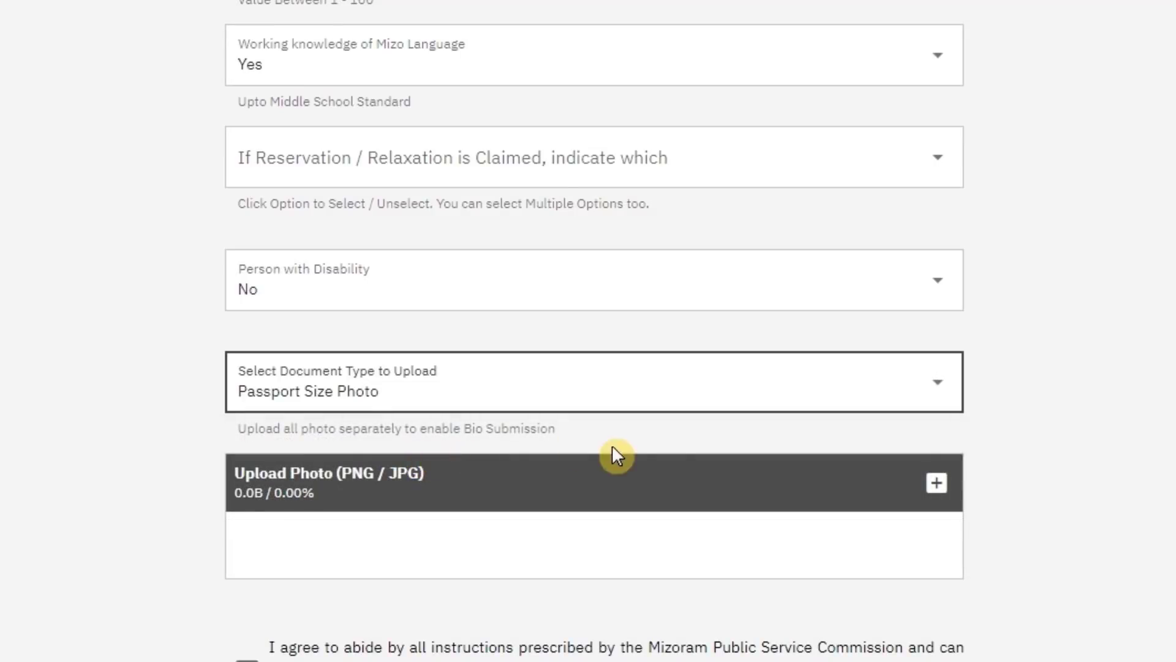
left_click(935, 487)
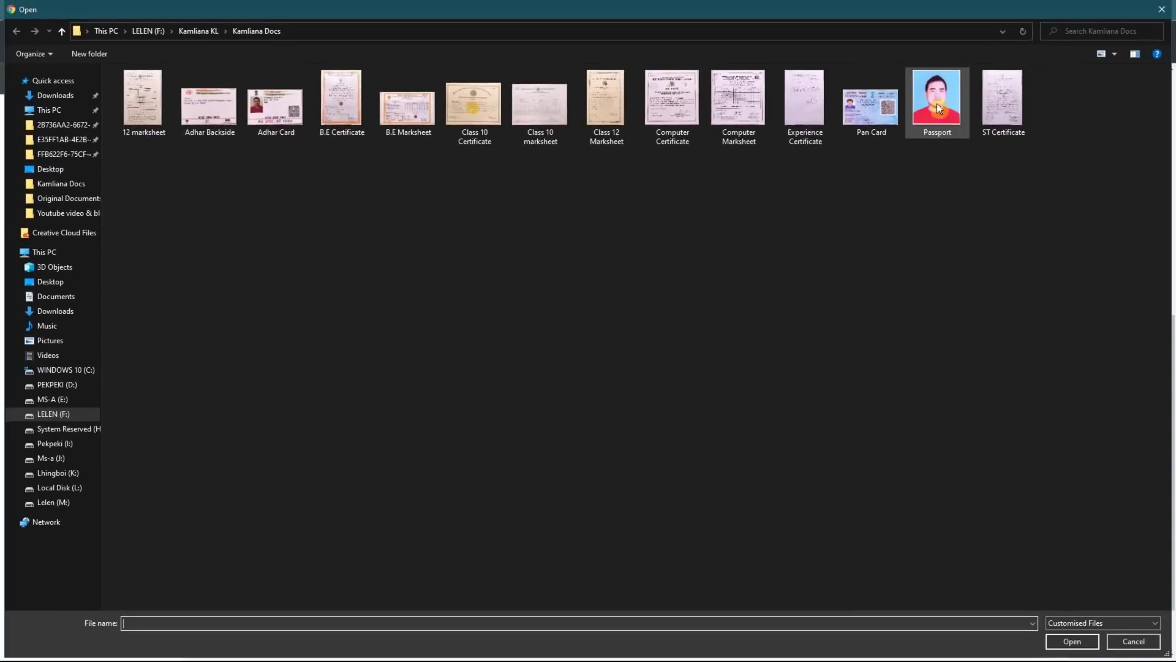
left_click(931, 105)
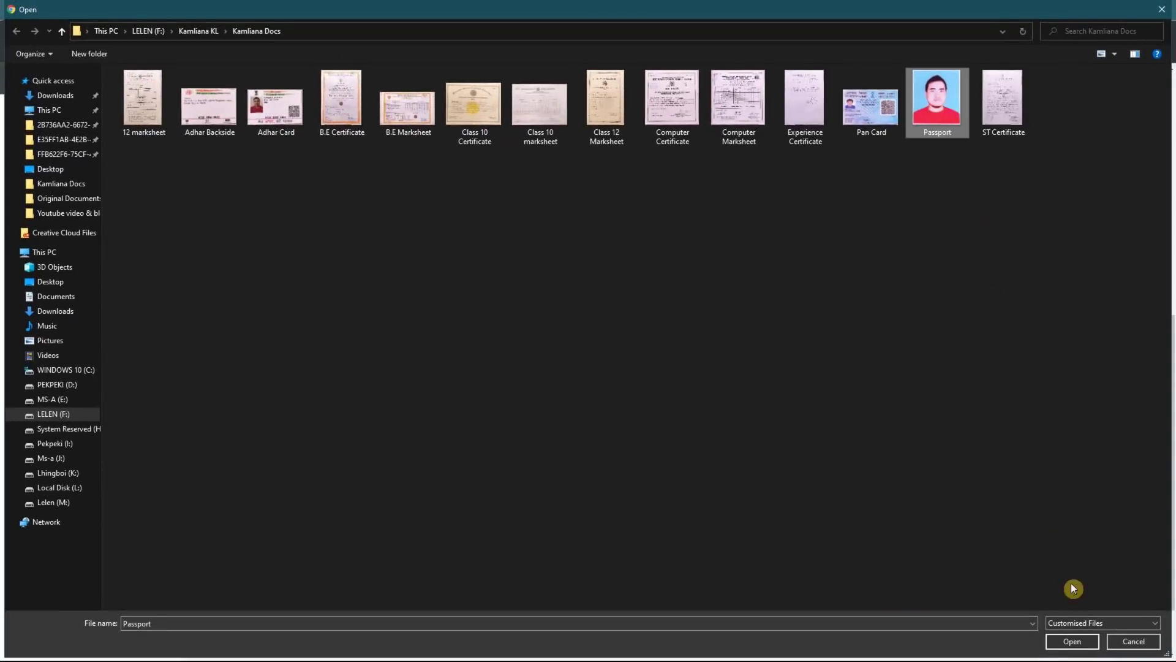
left_click(1072, 640)
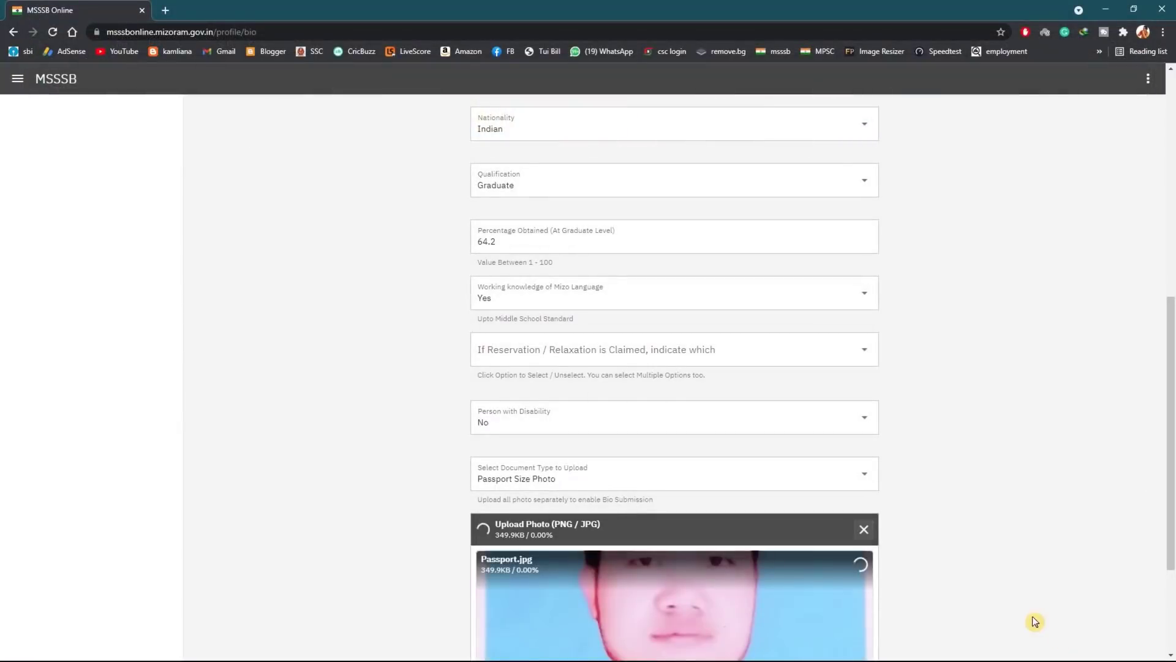
Select Signature as the next document type and upload the signature image from the same folder.
scroll(973, 566, "down", 3)
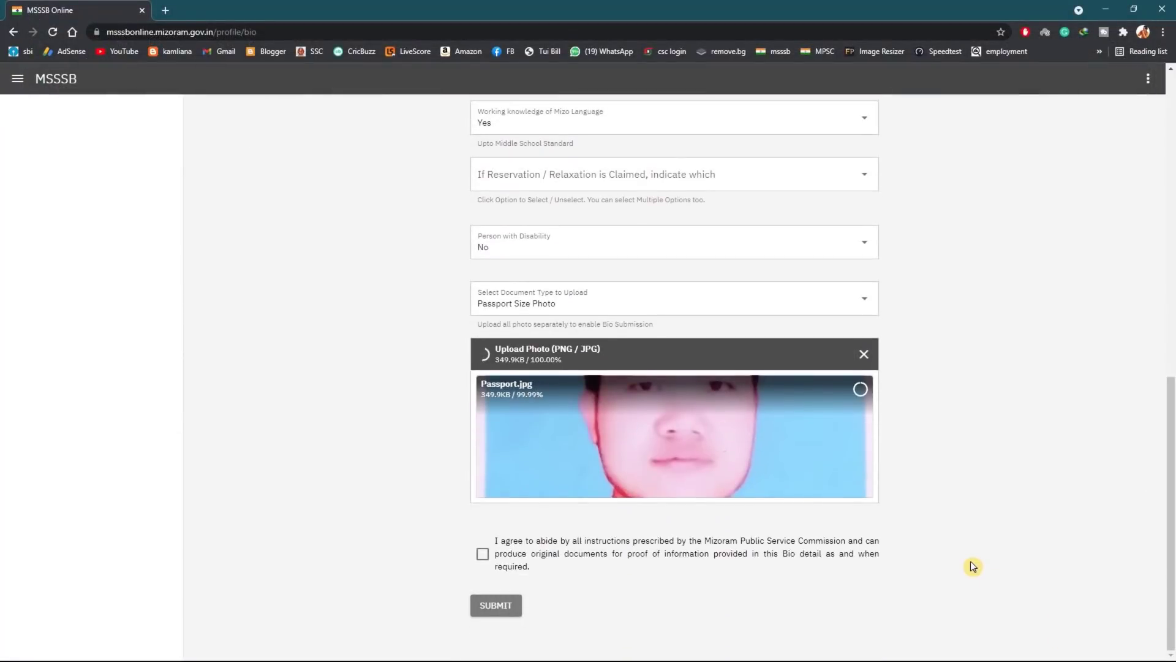
scroll(972, 566, "down", 3)
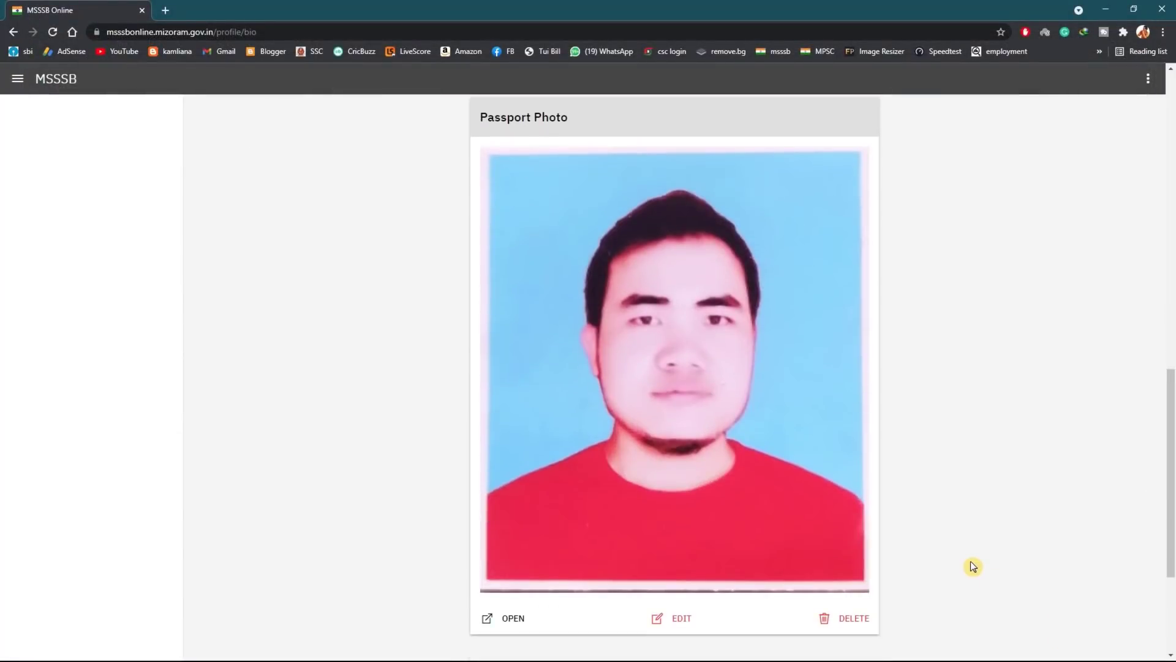
scroll(961, 555, "down", 2)
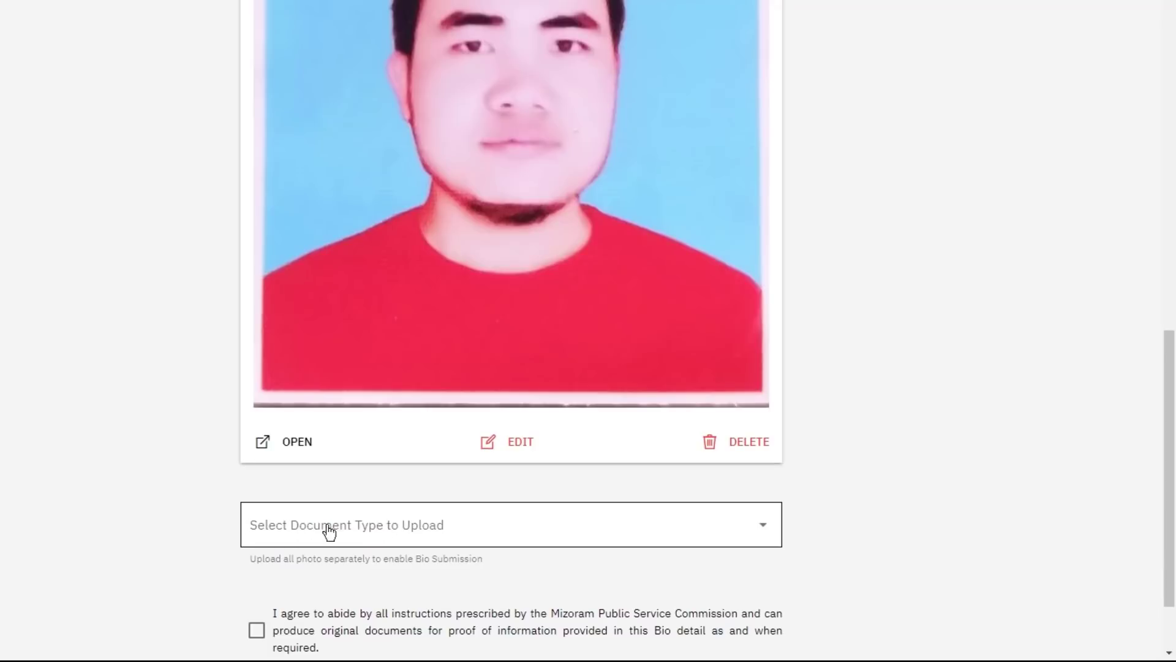
left_click(436, 530)
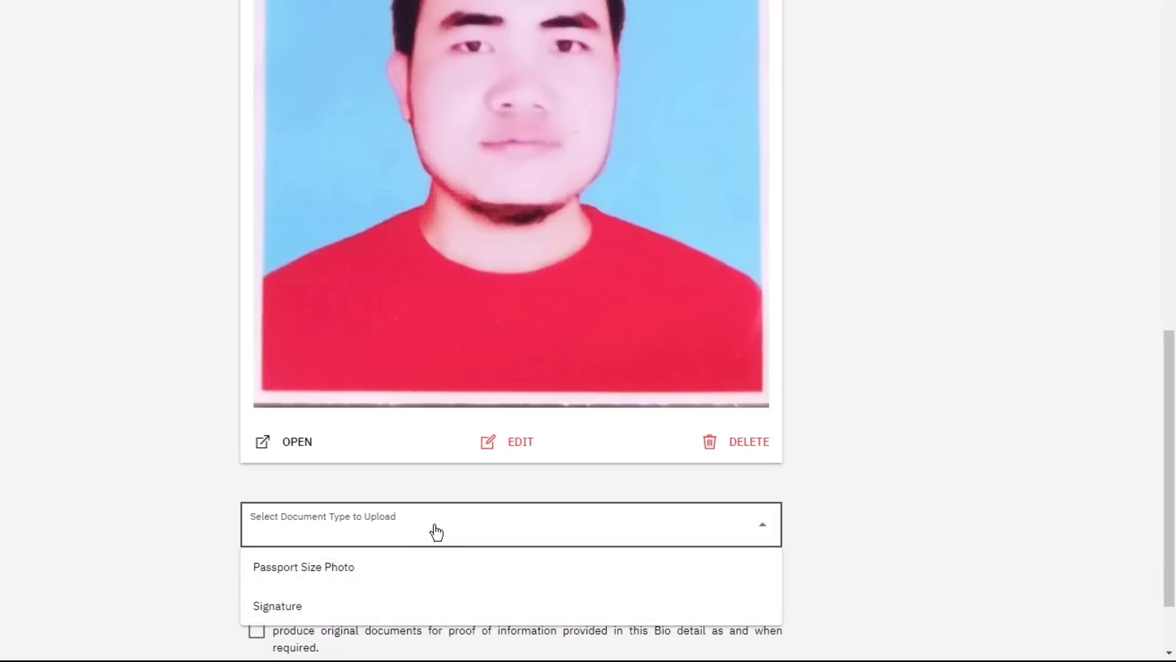
left_click(318, 612)
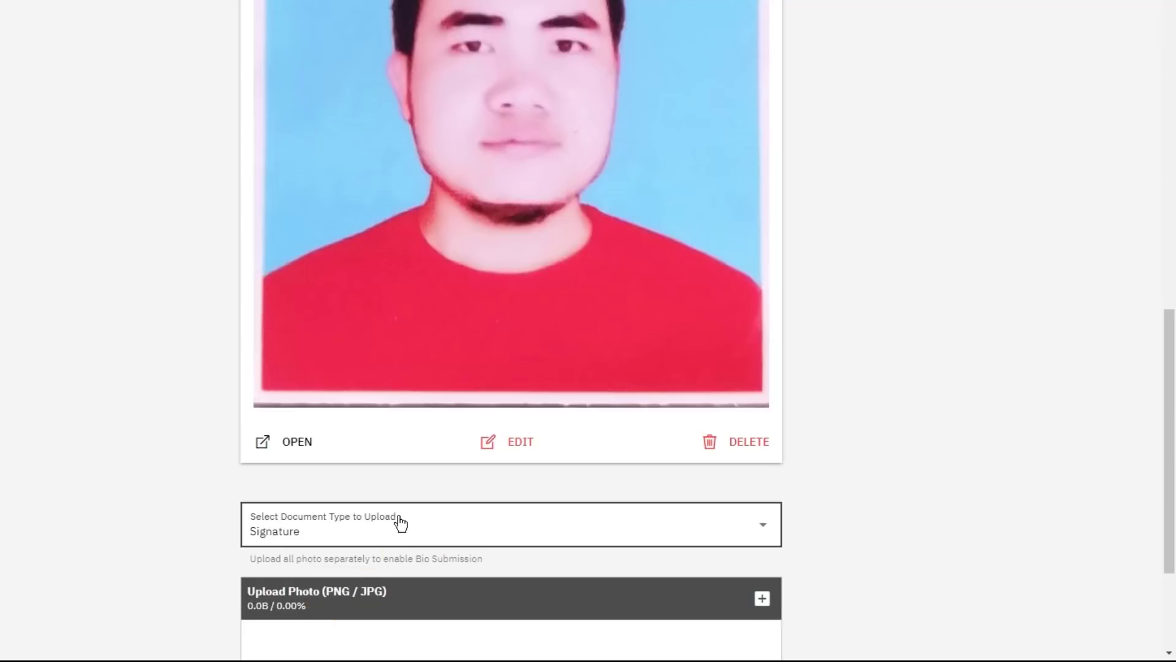
scroll(401, 523, "down", 3)
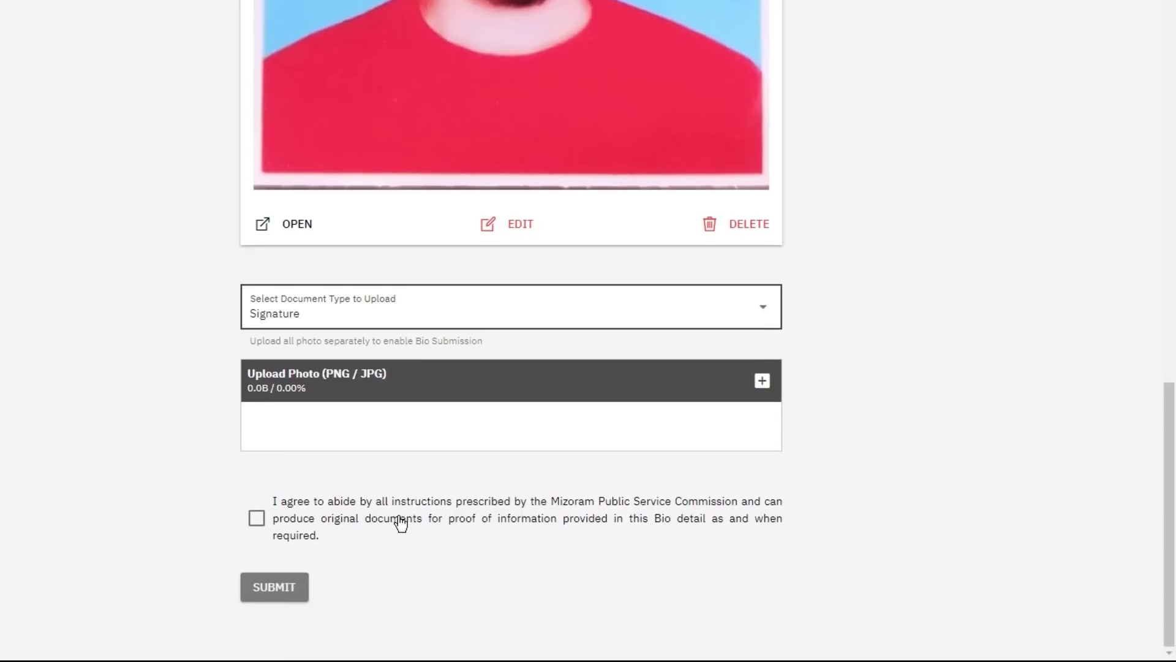
left_click(760, 382)
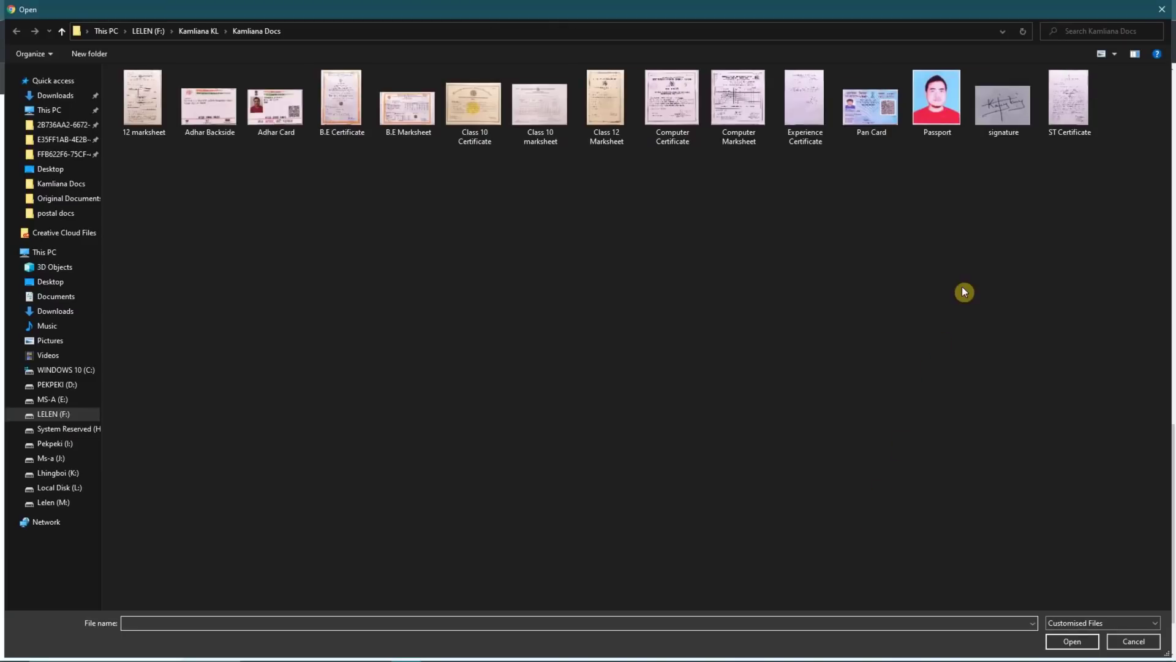
left_click(1005, 118)
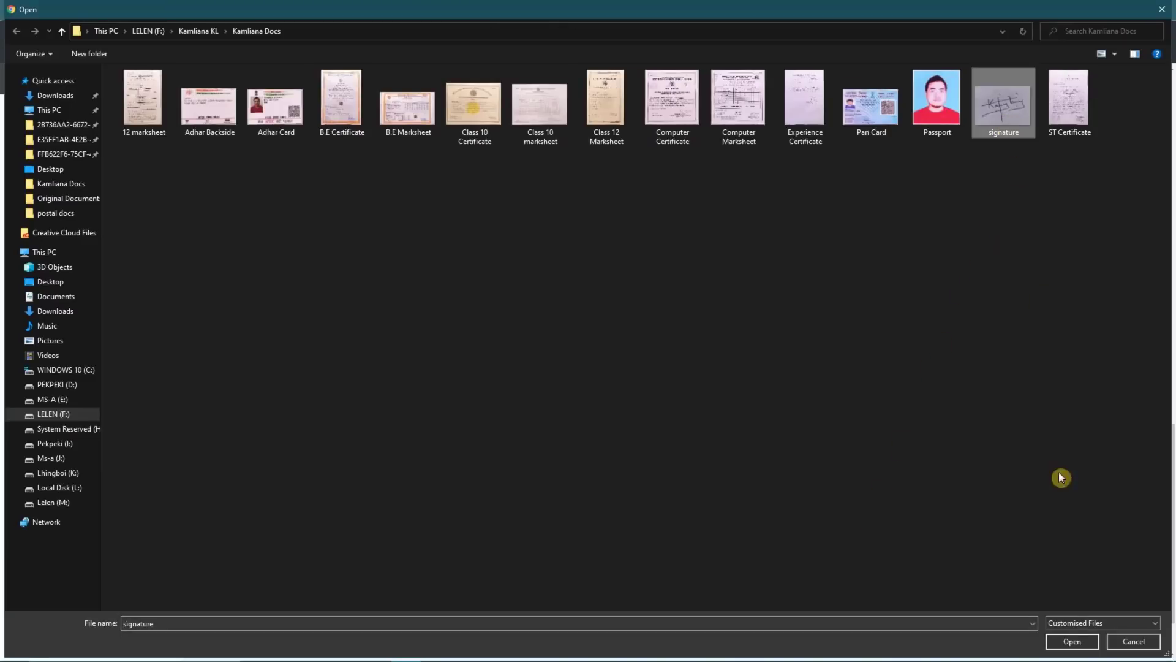
left_click(1072, 641)
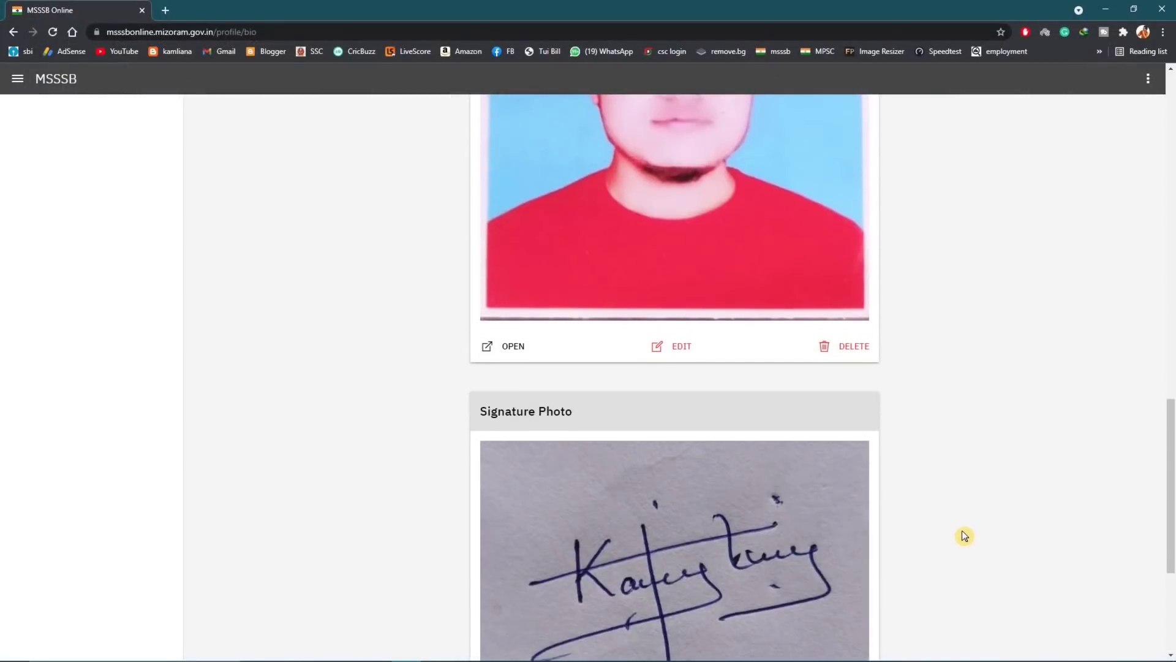
Agree to the declaration about instructions and original documents, and submit the Bio form.
scroll(964, 536, "down", 4)
scroll(964, 536, "up", 2)
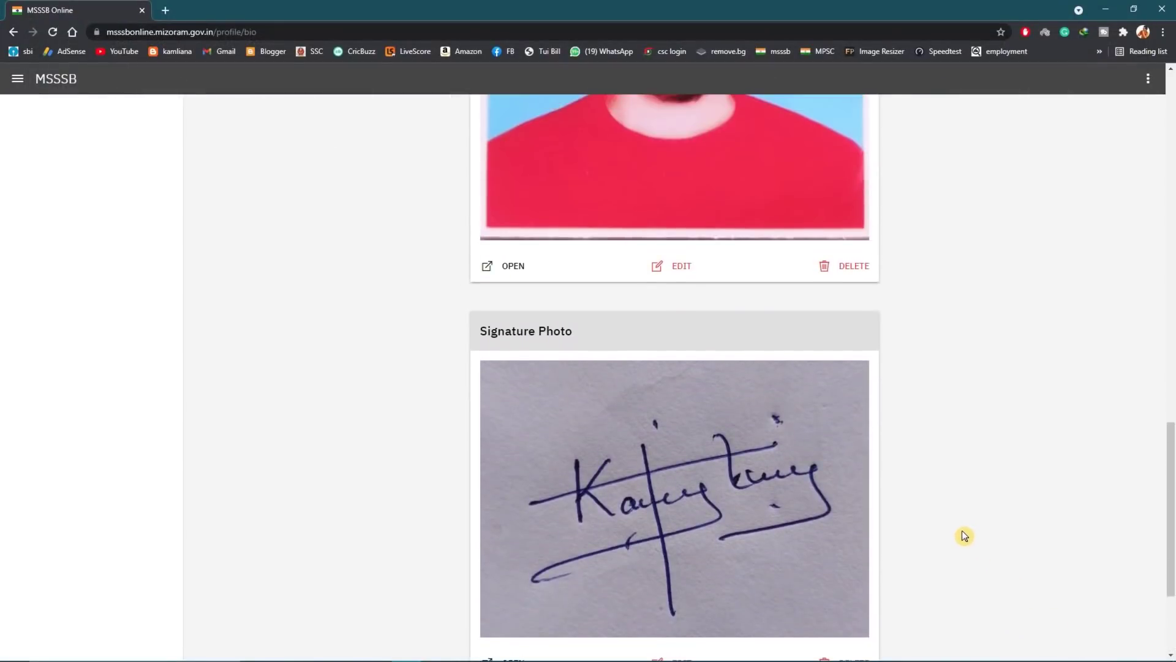
scroll(964, 536, "down", 2)
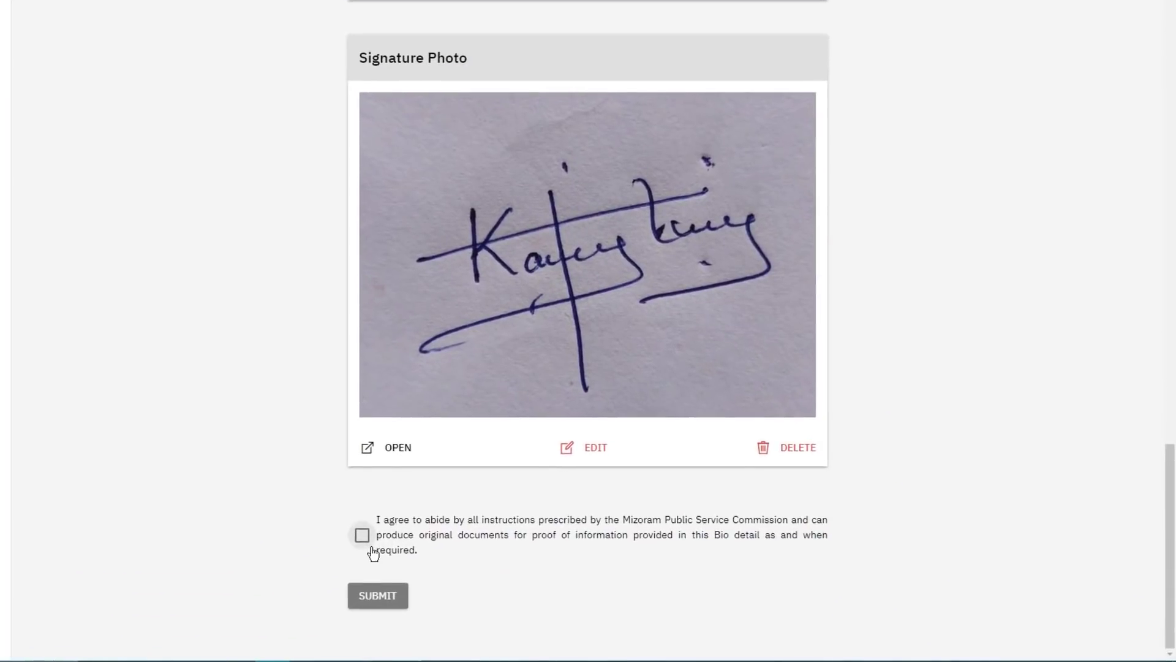
left_click(363, 536)
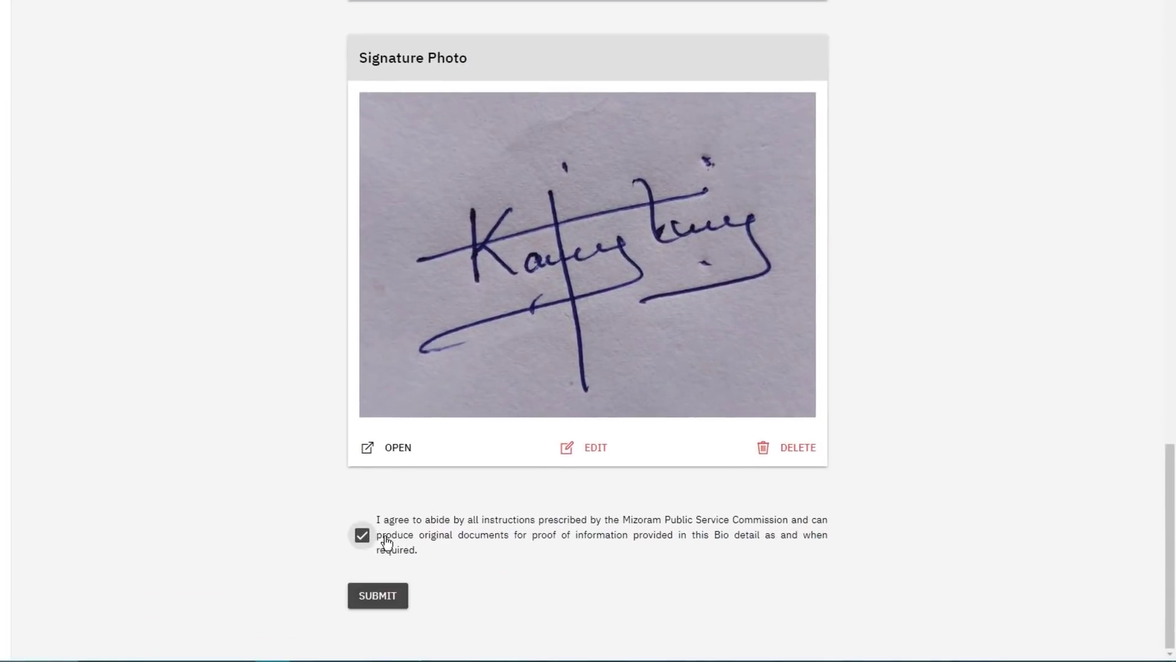
left_click(378, 603)
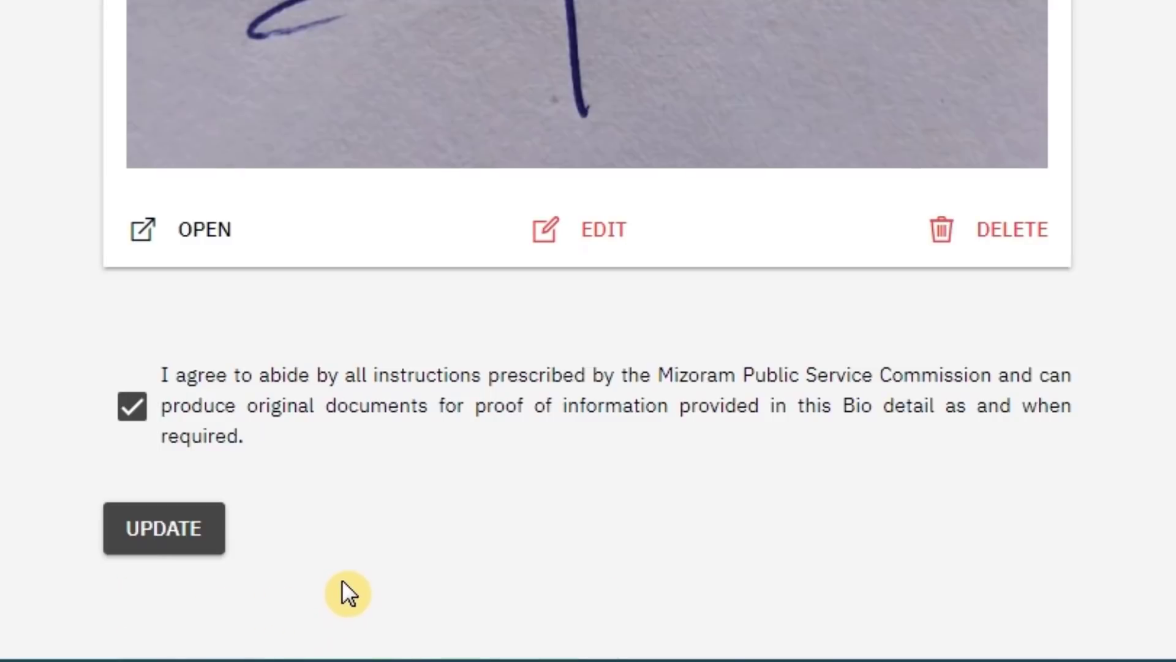
Open the Address section of the profile.
scroll(573, 632, "up", 12)
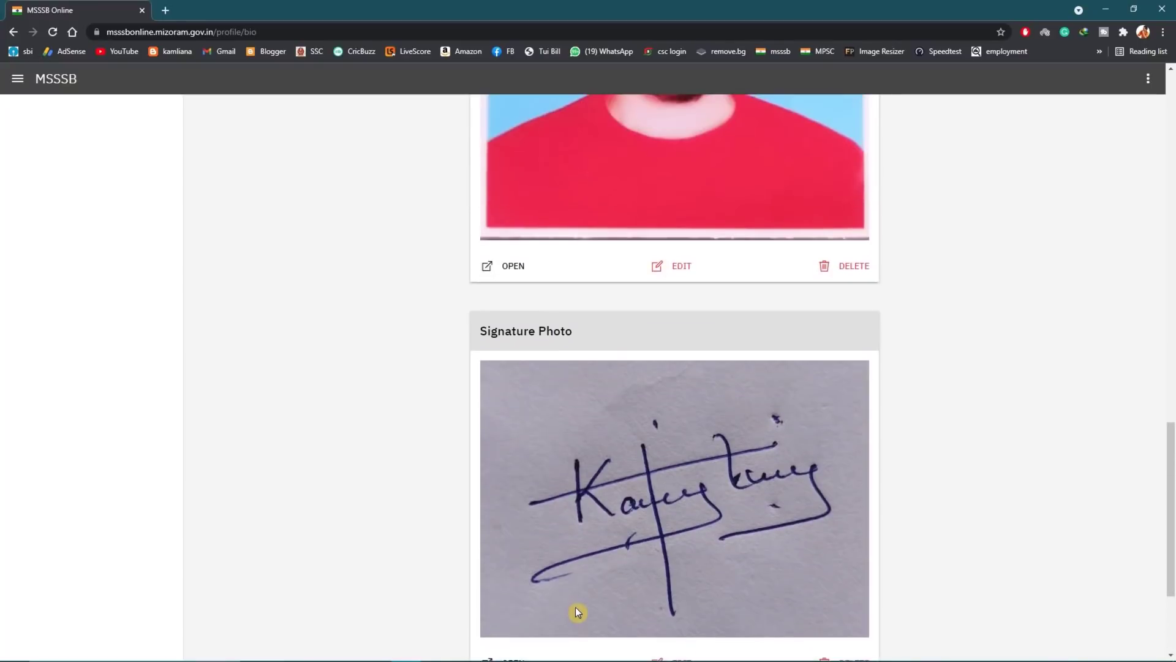
scroll(575, 595, "up", 10)
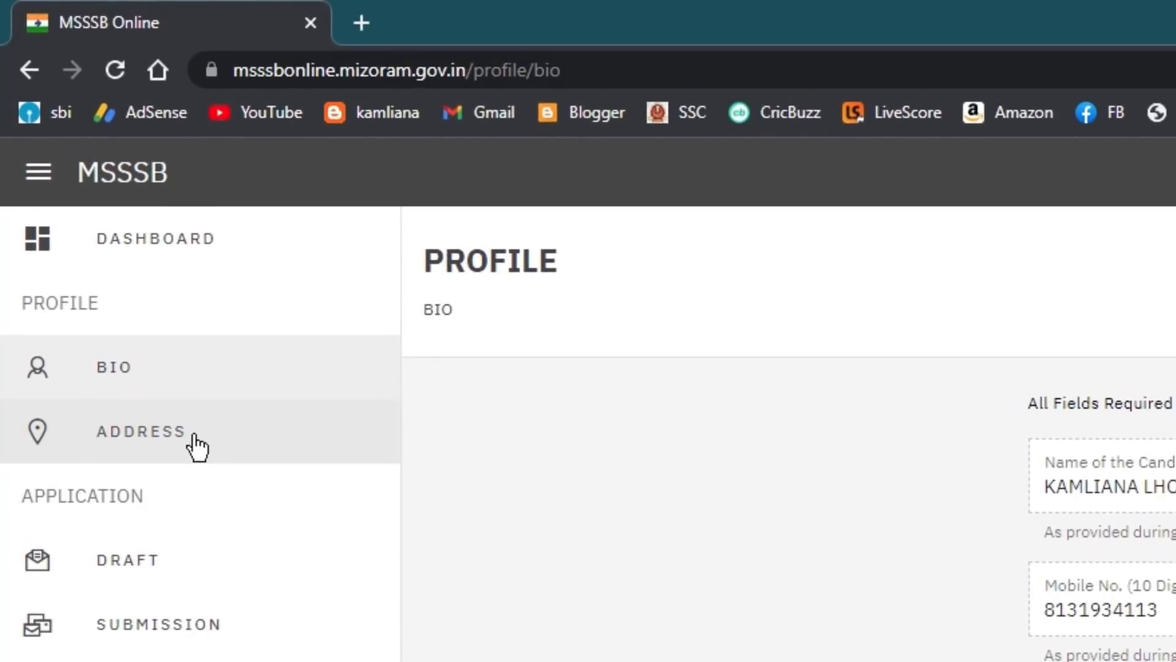
left_click(134, 446)
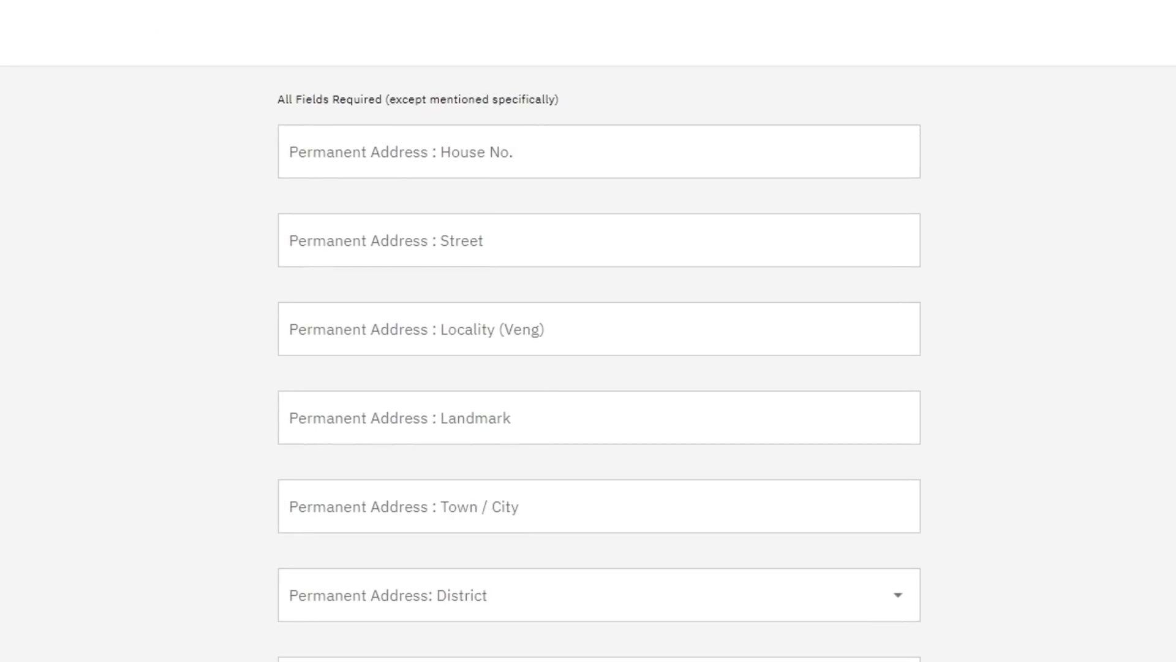
Examine the permanent address fields and the option to use the same address for communication.
left_click(399, 155)
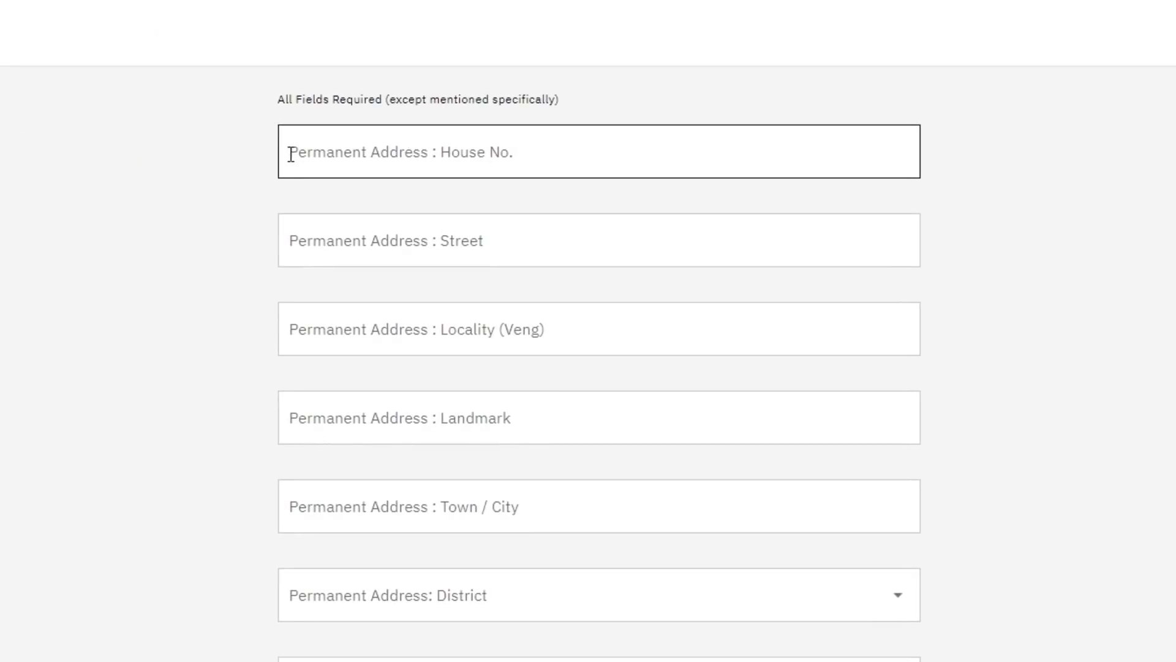
left_click(525, 249)
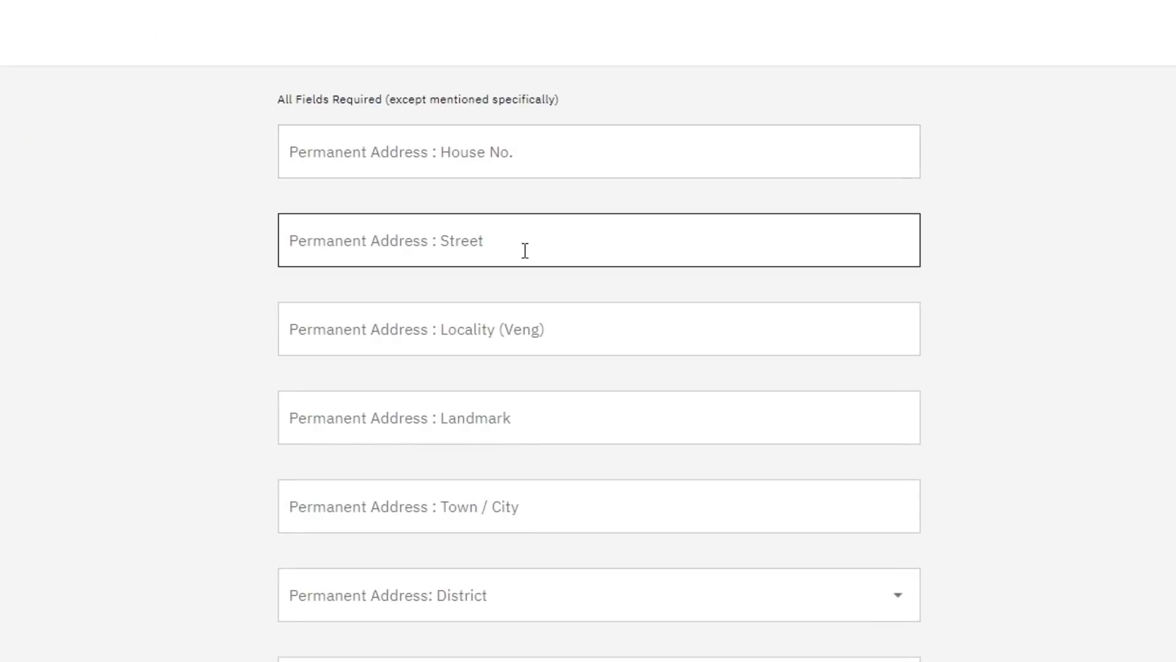
left_click(402, 406)
scroll(472, 428, "down", 3)
scroll(473, 431, "down", 3)
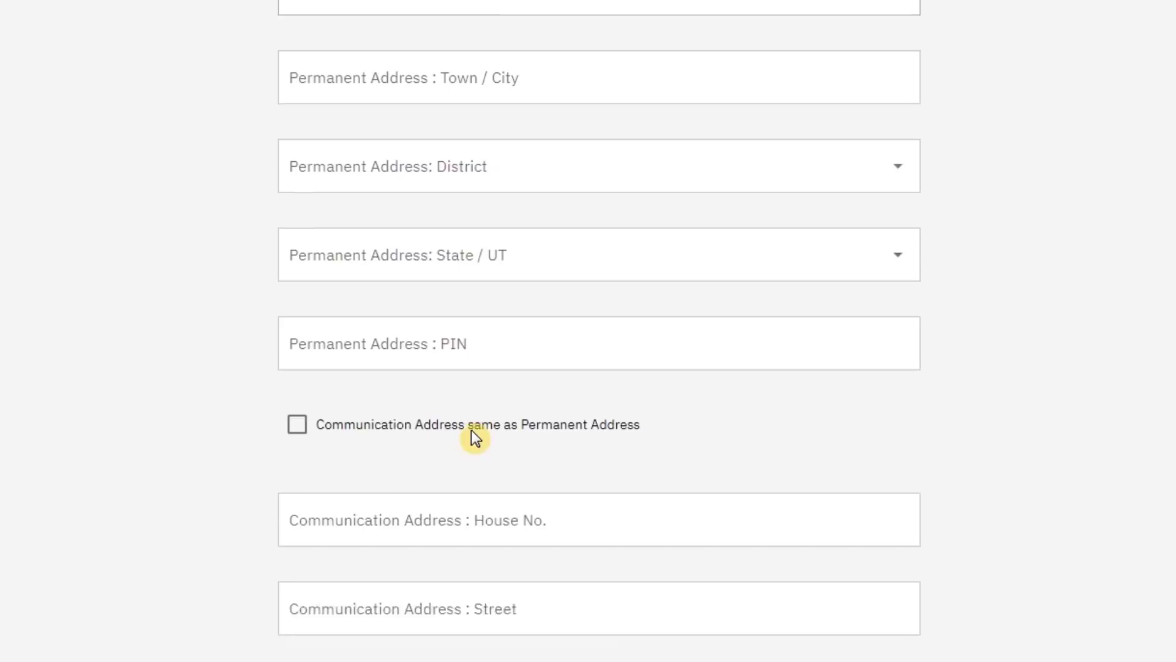
left_click(424, 393)
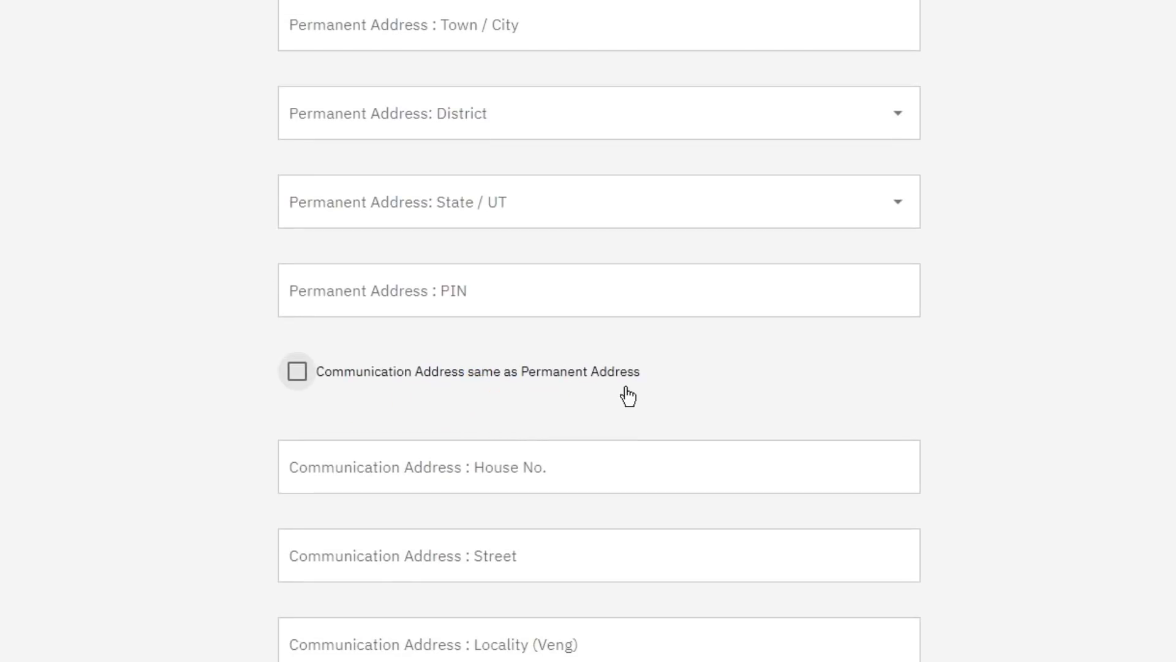
left_click(305, 374)
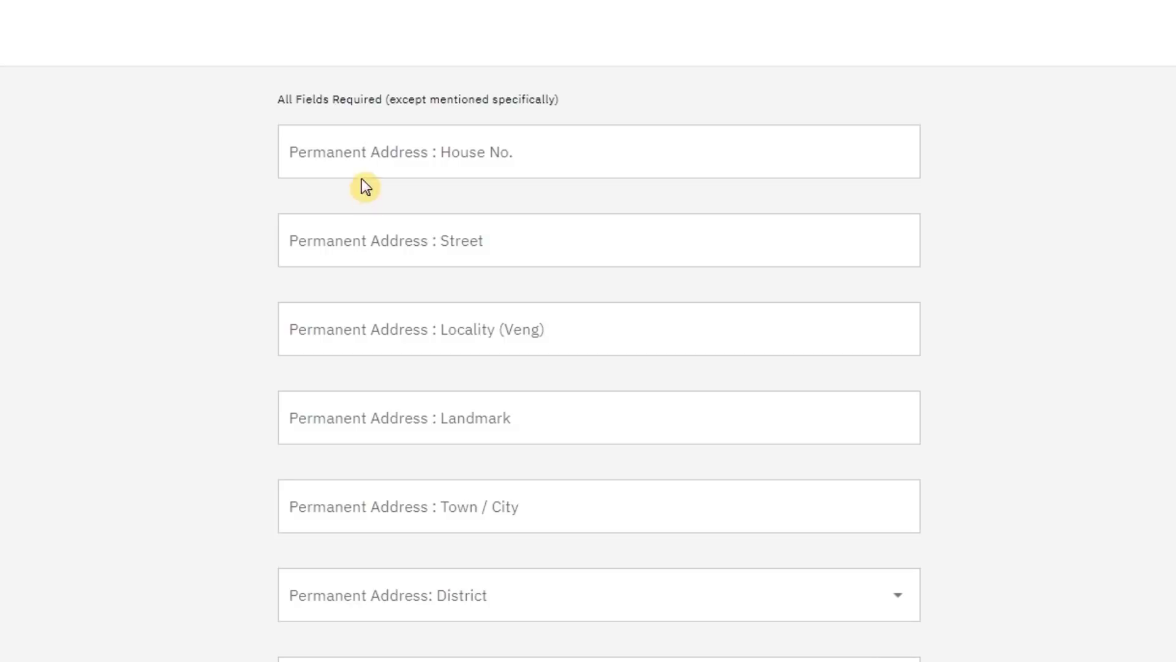
Fill in the applicant's full permanent address and mark the communication address as the same as the permanent address.
left_click(362, 147)
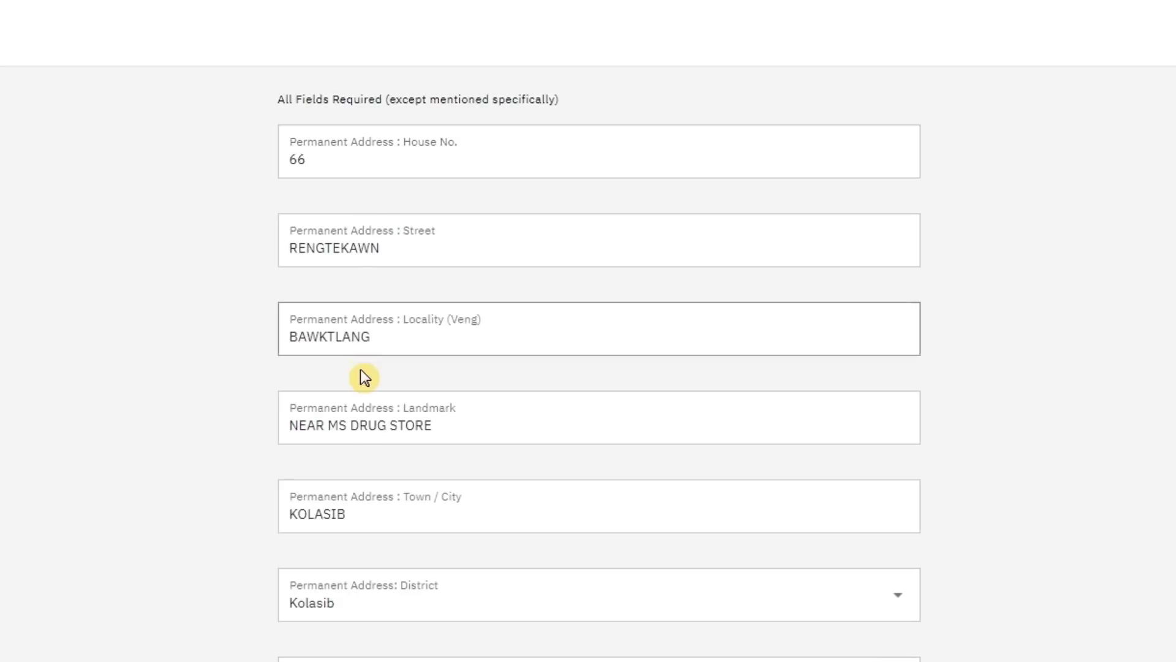
left_click(362, 375)
scroll(362, 376, "down", 2)
scroll(364, 376, "down", 2)
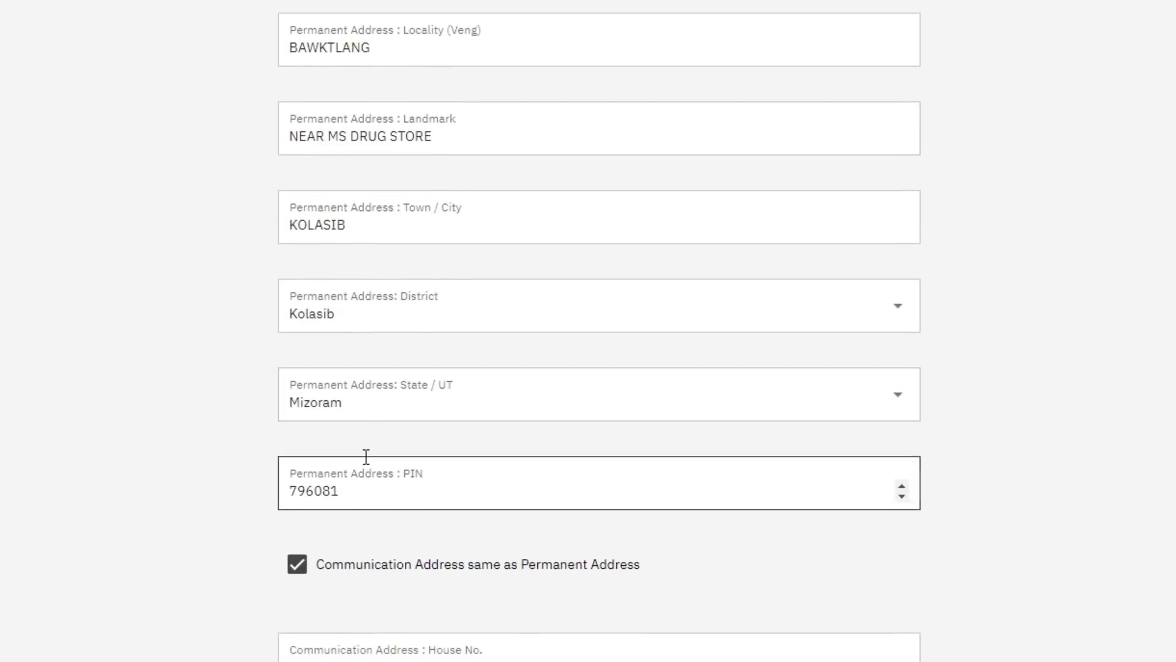
scroll(366, 457, "down", 1)
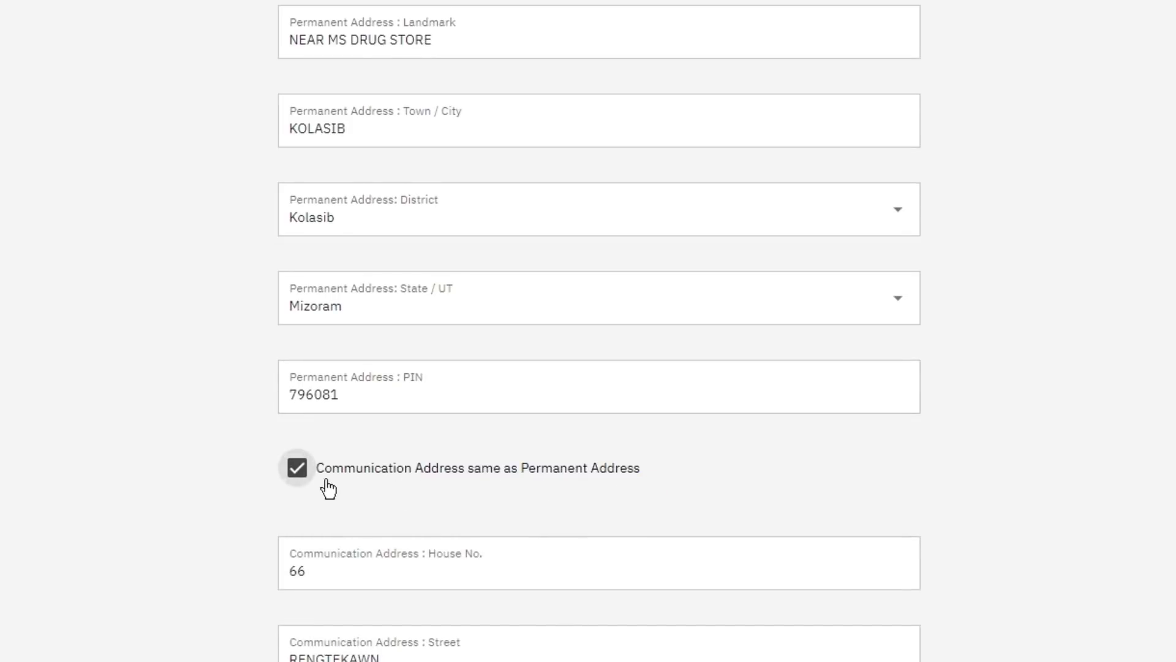
scroll(300, 474, "down", 4)
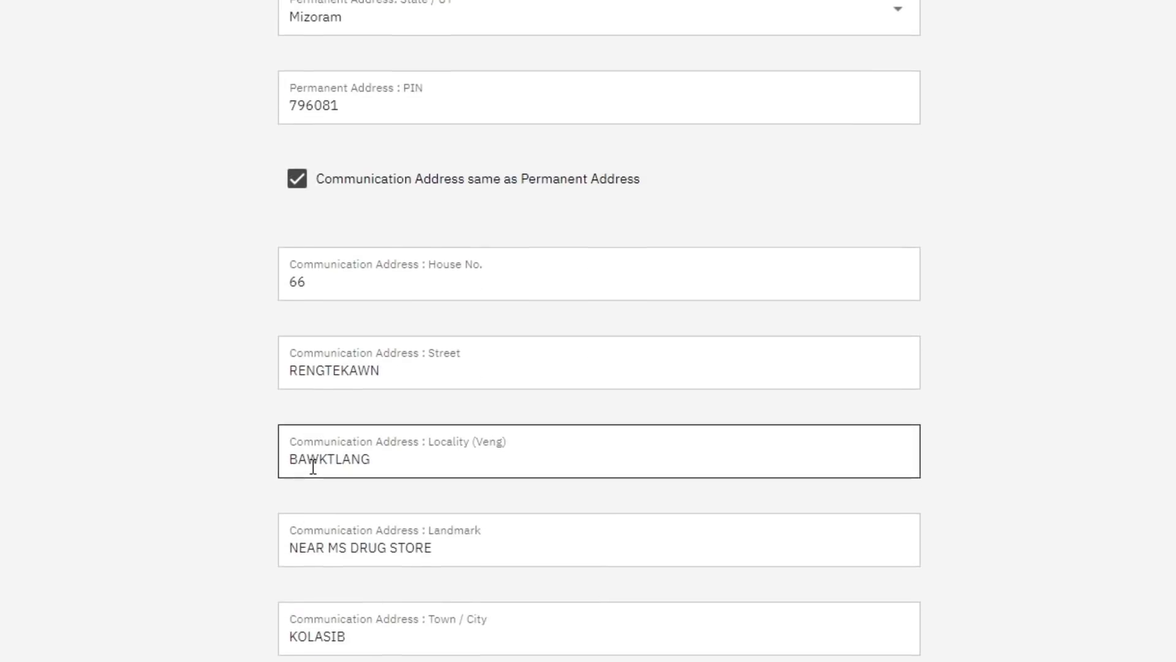
Check the copied communication address and save the updated Address profile.
scroll(311, 471, "up", 4)
scroll(313, 469, "down", 7)
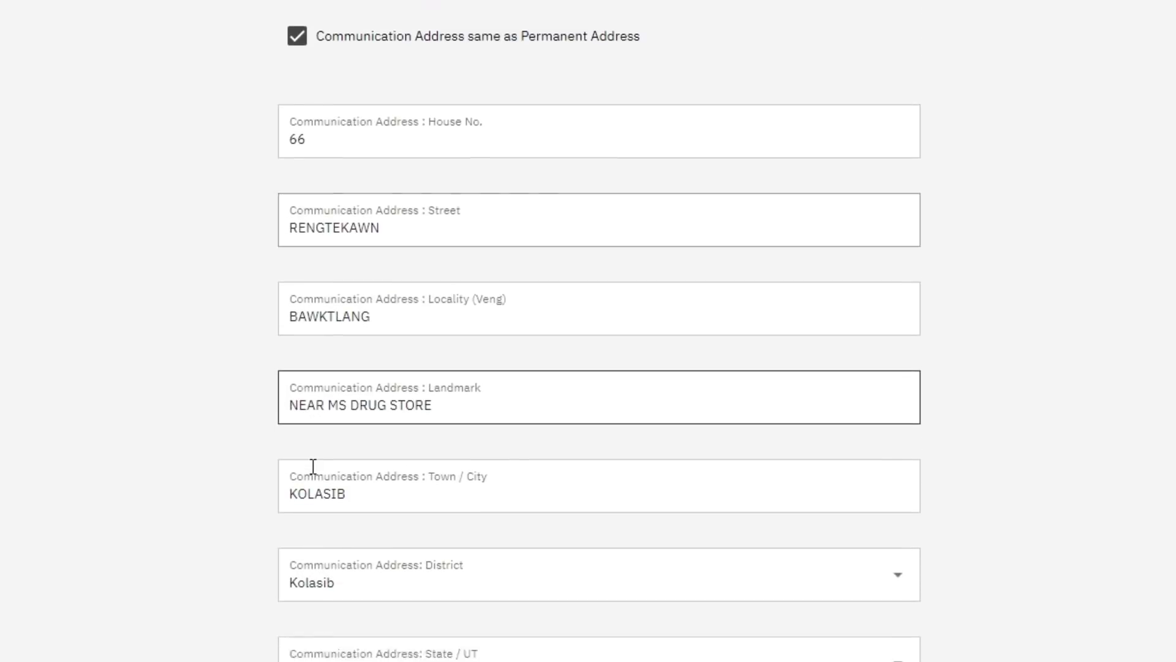
scroll(315, 465, "down", 3)
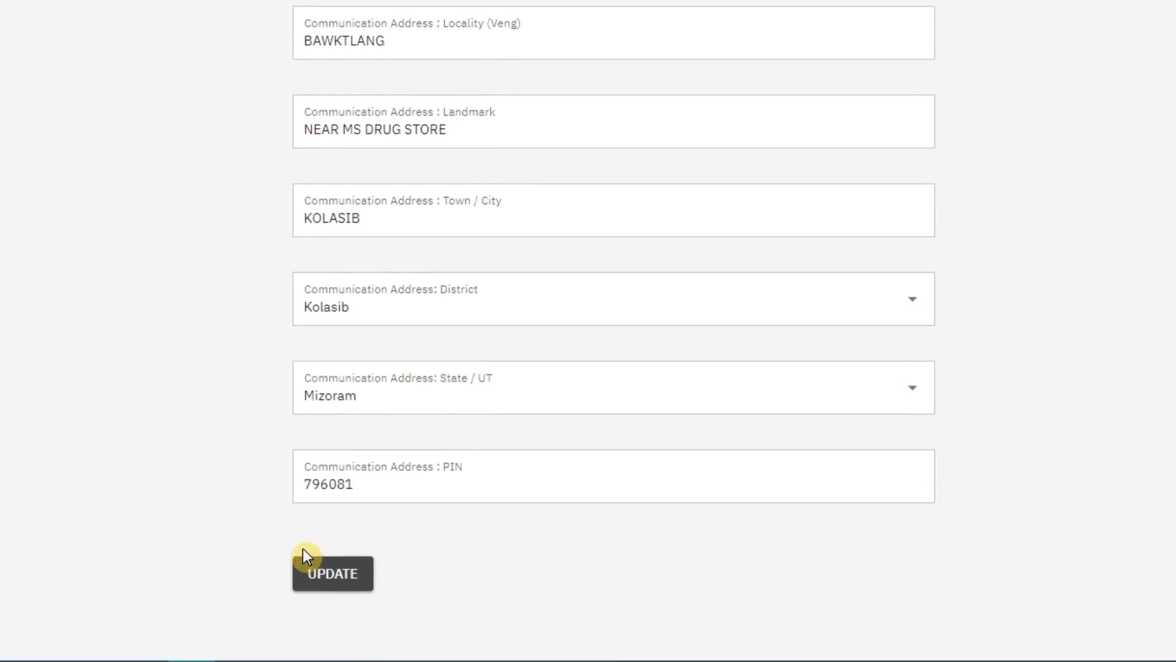
left_click(340, 575)
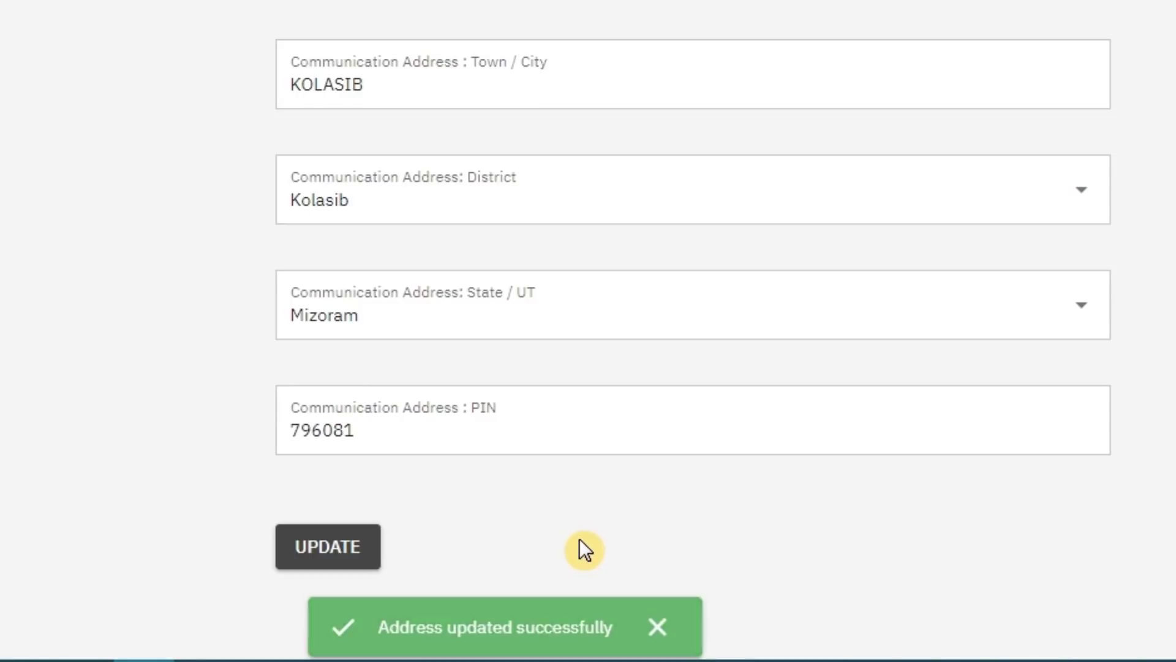
Return to the dashboard and open the application form for the Combined Graduate Level Exam, 2021.
scroll(580, 539, "up", 8)
scroll(581, 539, "up", 7)
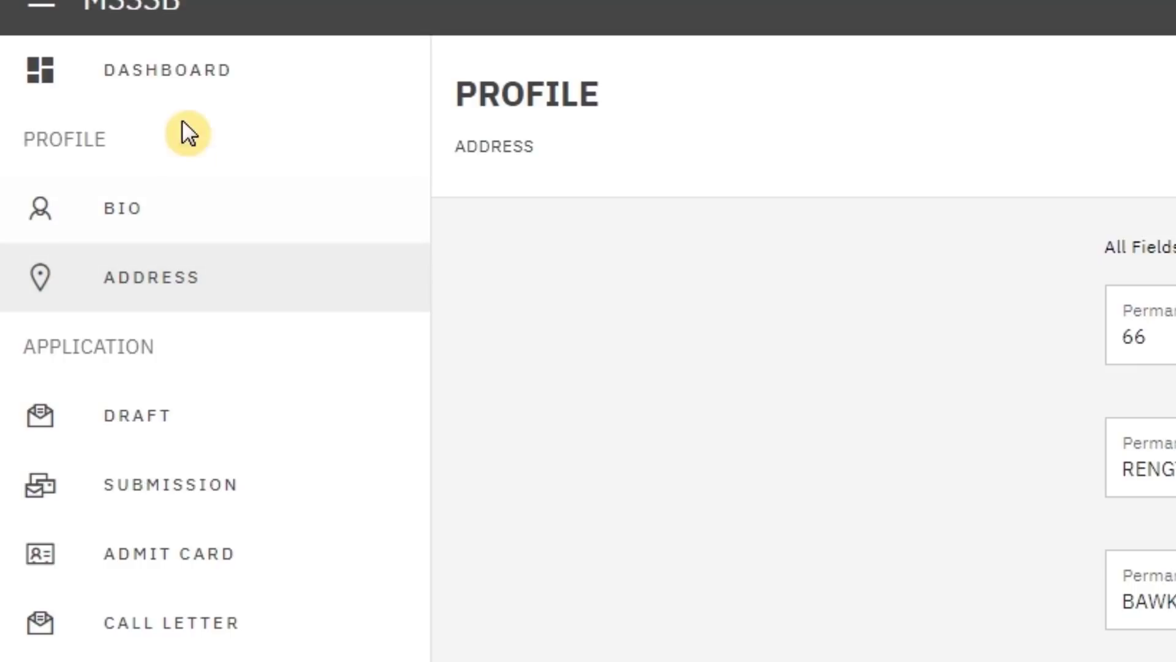
left_click(156, 76)
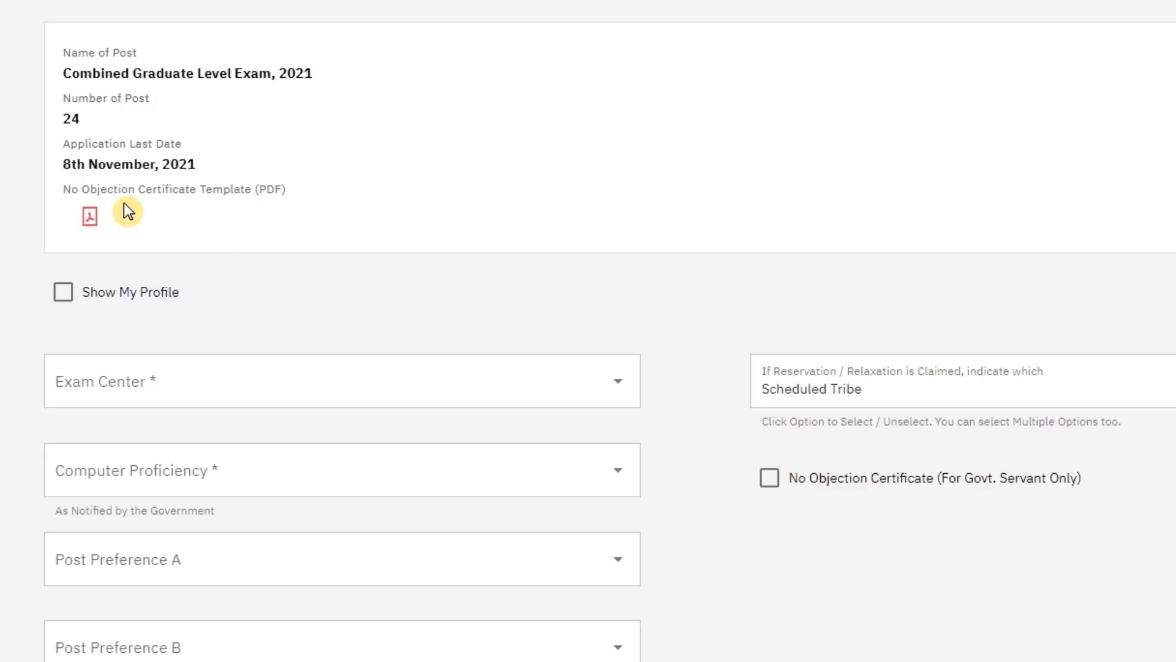
View the No Objection Certificate template and preview the extra fields of the No Objection Certificate option, leaving it cleared.
left_click(89, 216)
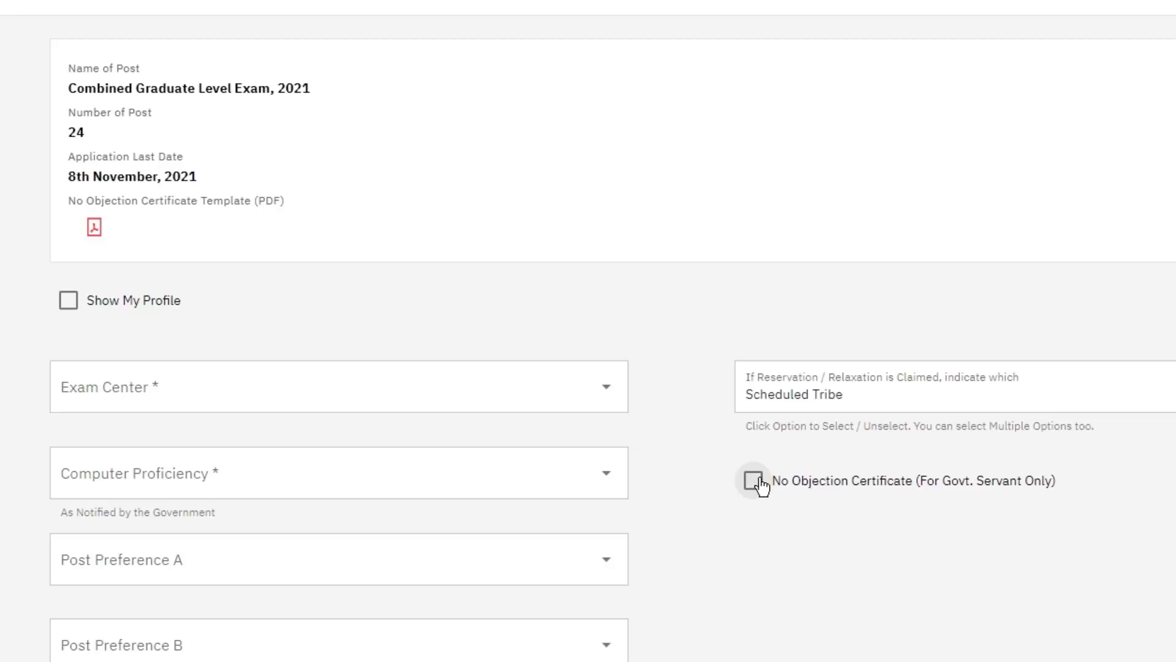
left_click(758, 482)
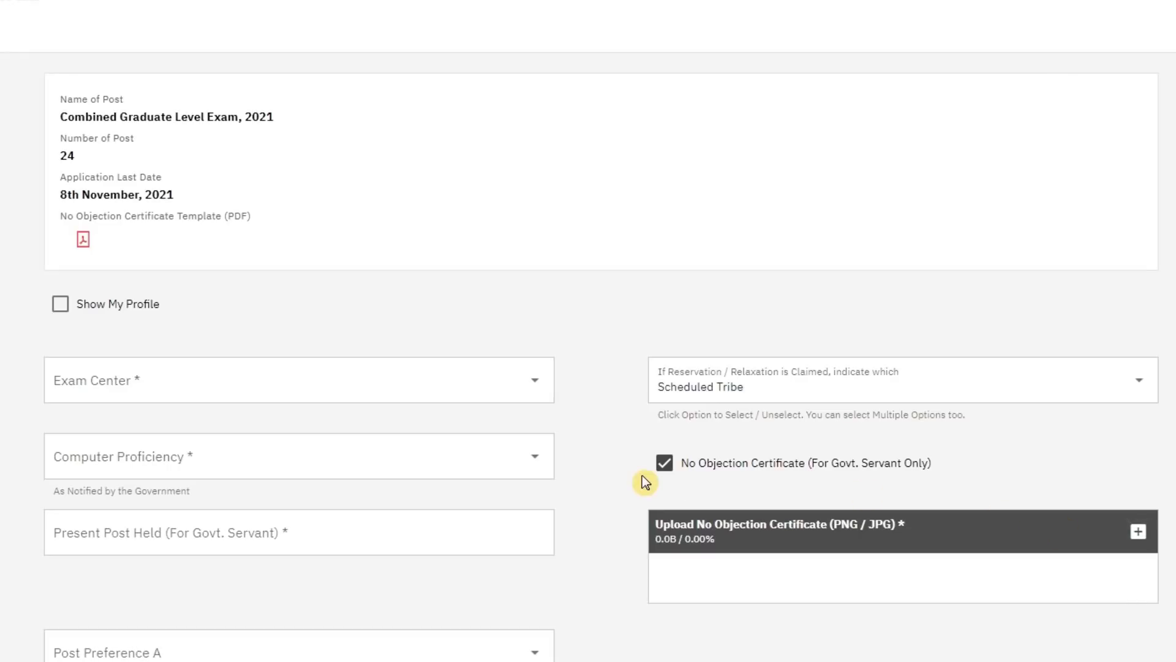
left_click(681, 467)
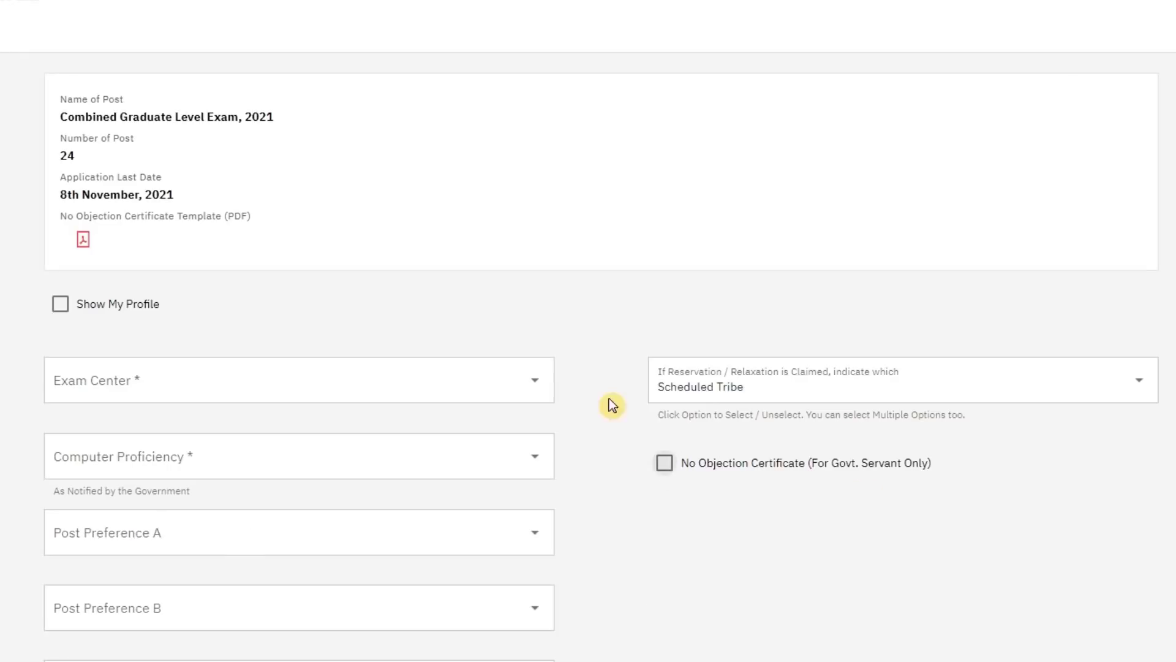
Show the applicant's profile within the application form, review its bio and address details, and hide it again.
left_click(72, 312)
scroll(68, 311, "down", 3)
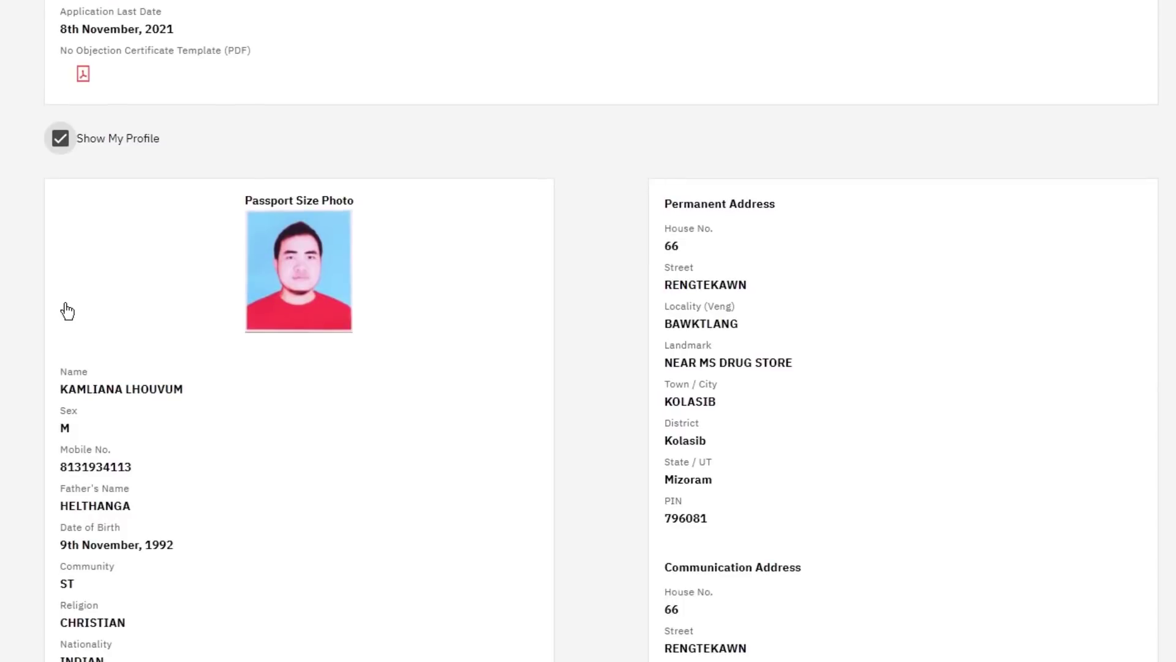
scroll(296, 316, "down", 3)
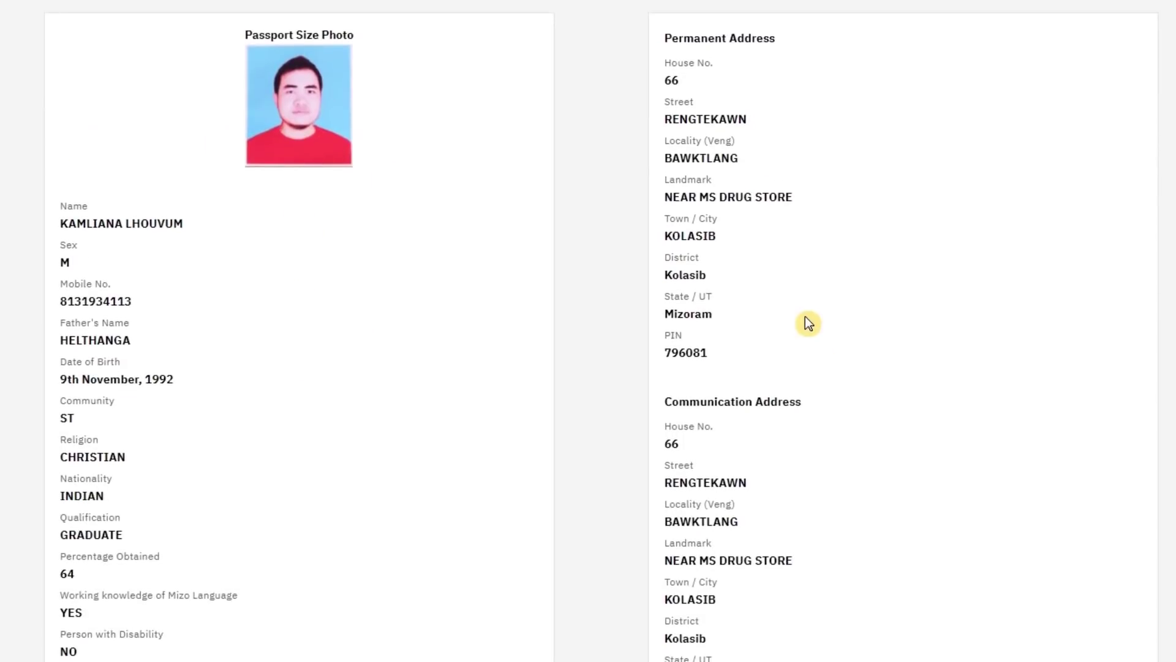
scroll(544, 382, "down", 7)
scroll(541, 379, "down", 6)
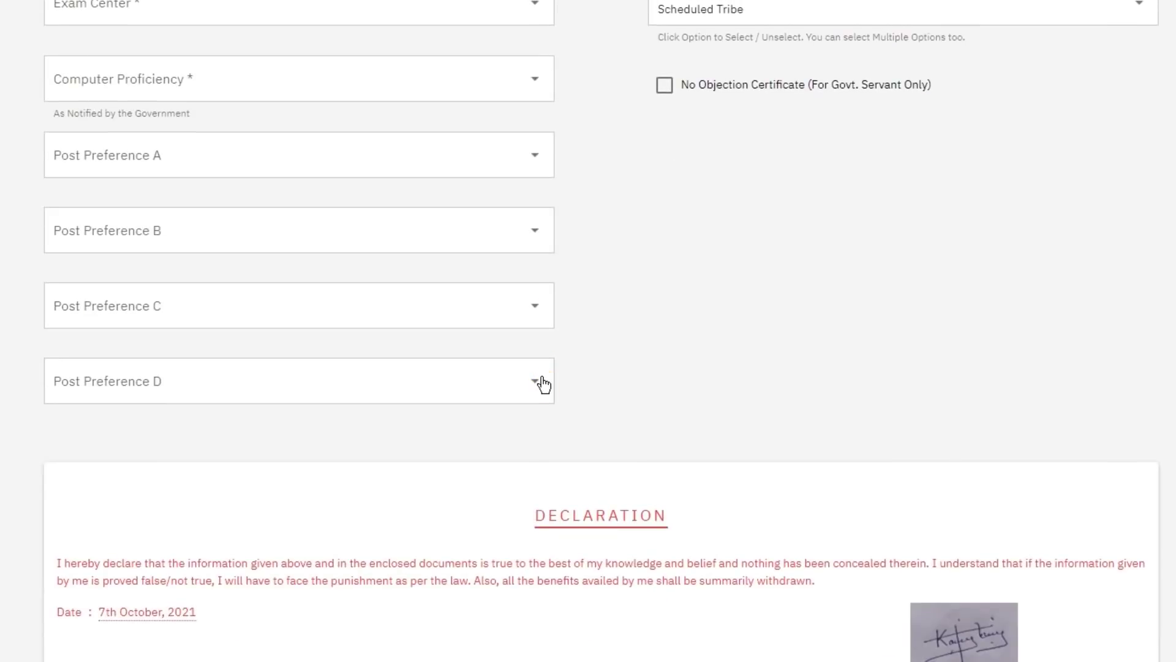
scroll(541, 382, "up", 15)
scroll(158, 243, "up", 3)
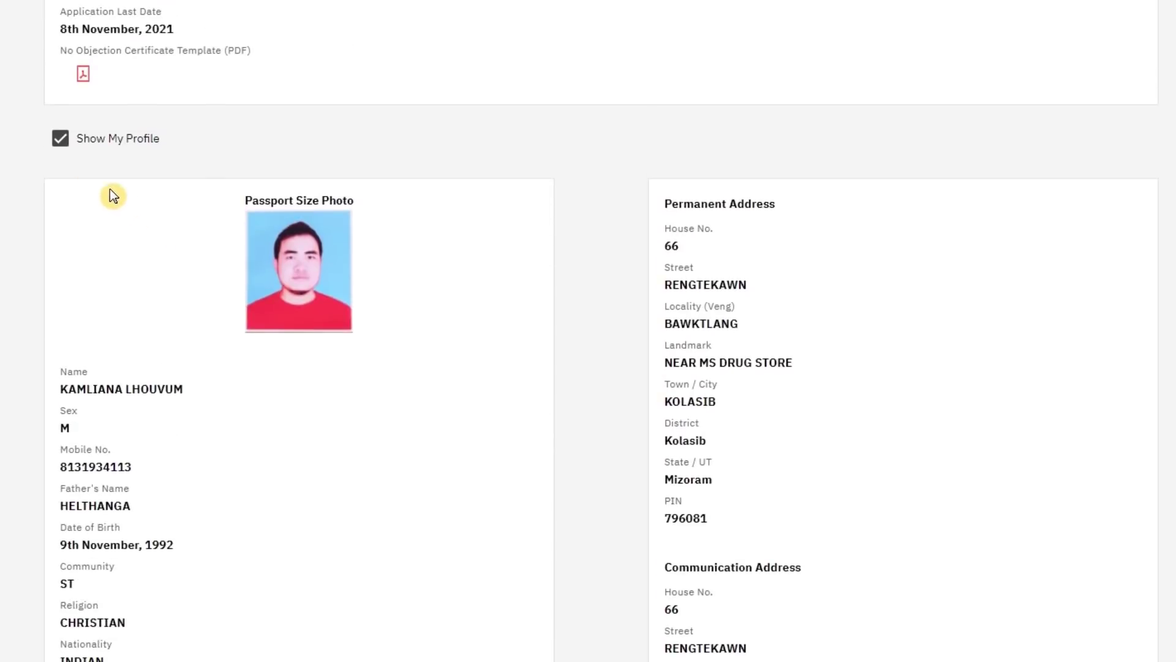
left_click(61, 138)
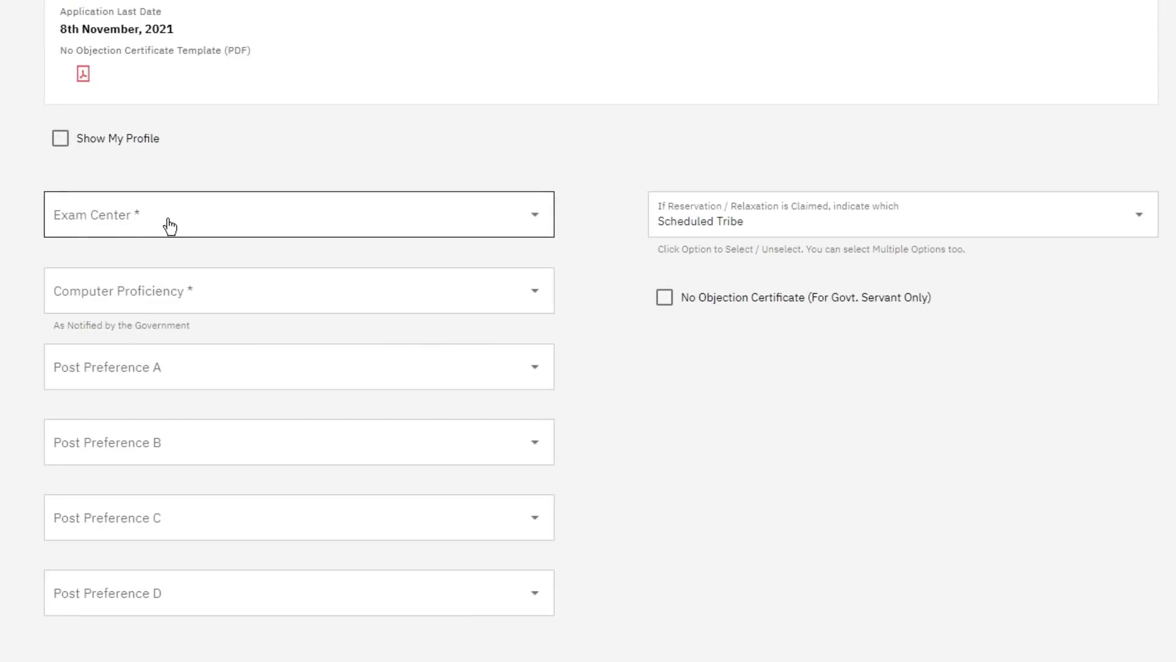
Set the exam center to Aizawl and the computer proficiency to Yes.
left_click(114, 226)
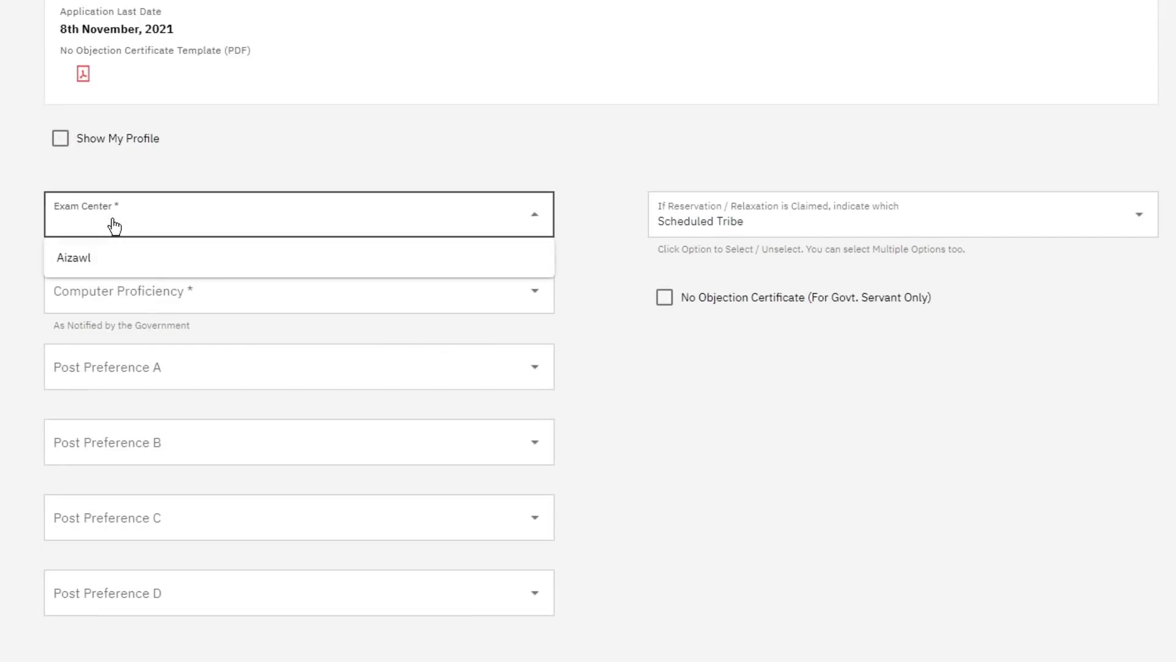
left_click(84, 267)
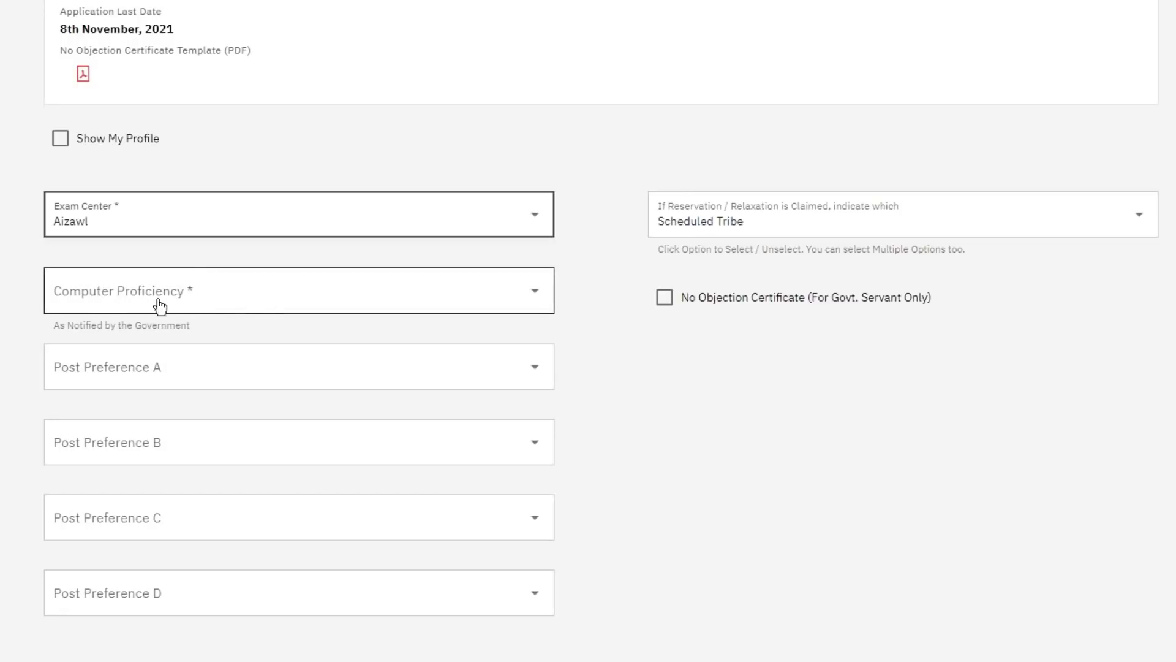
left_click(259, 304)
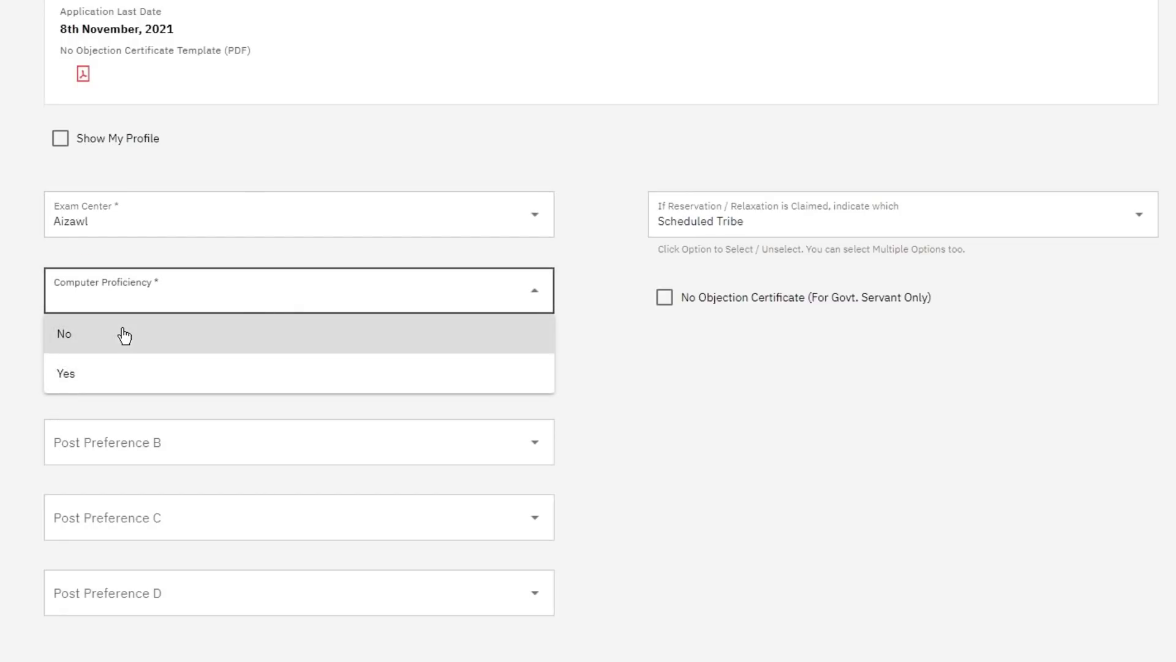
left_click(104, 376)
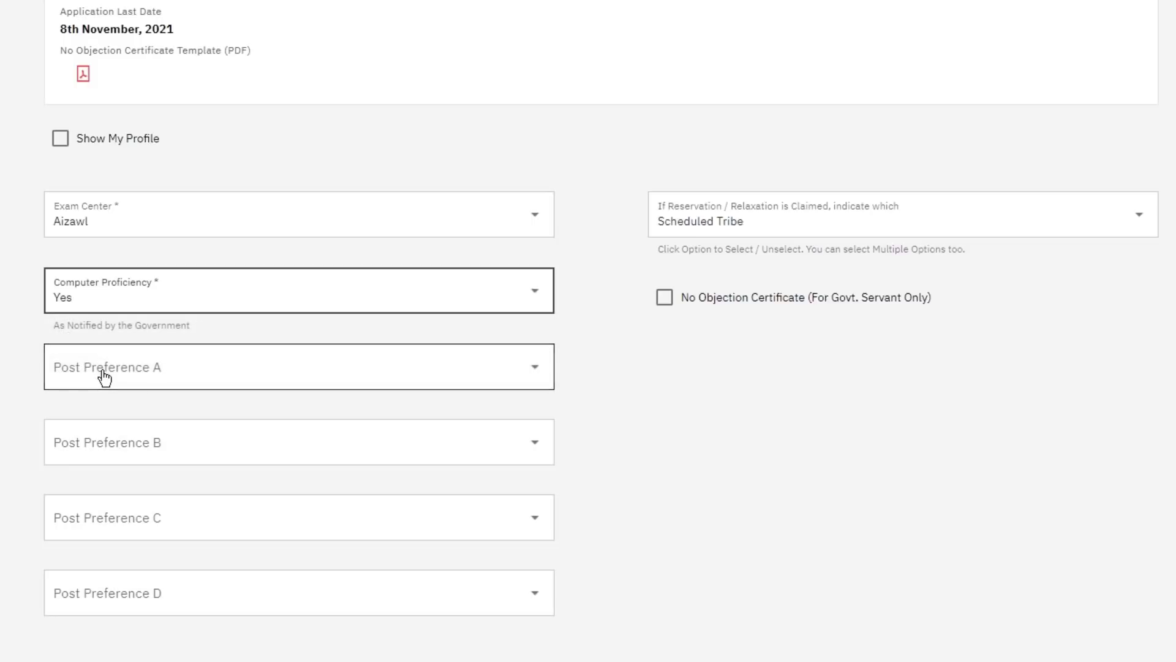
Set post preferences A to D to Revenue Inspector (01), Extension Officer (C&I) (03), Revenue Sub-Inspector (LR&S) (02) and Field Facilitator(SWD) (04), in that order.
left_click(273, 377)
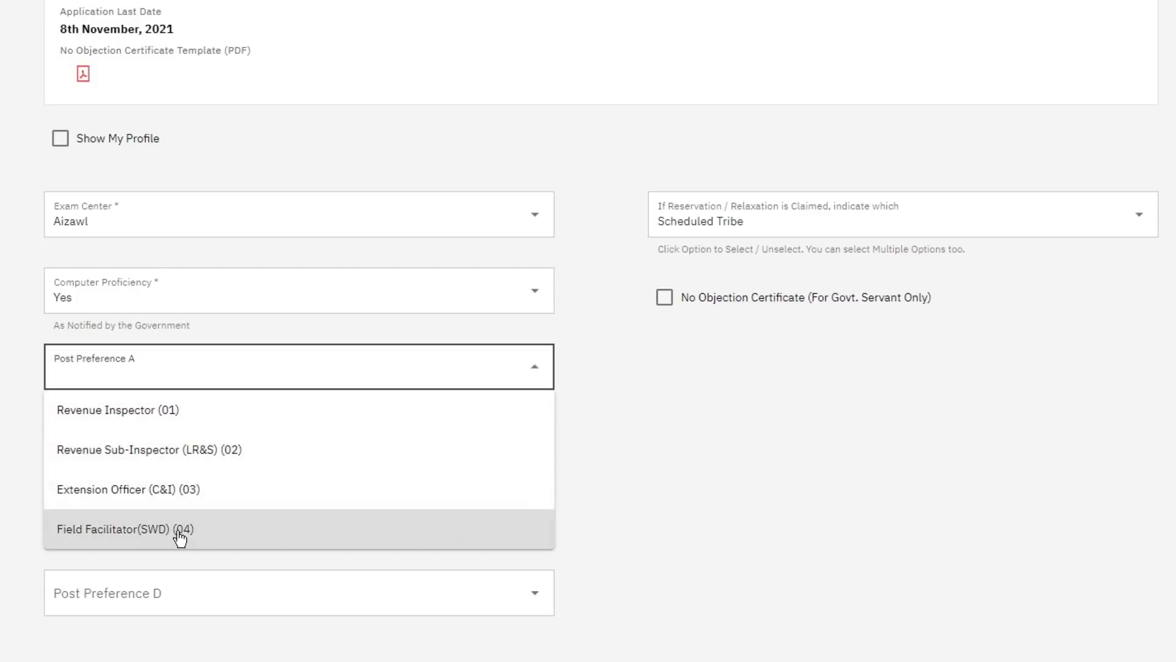
left_click(177, 417)
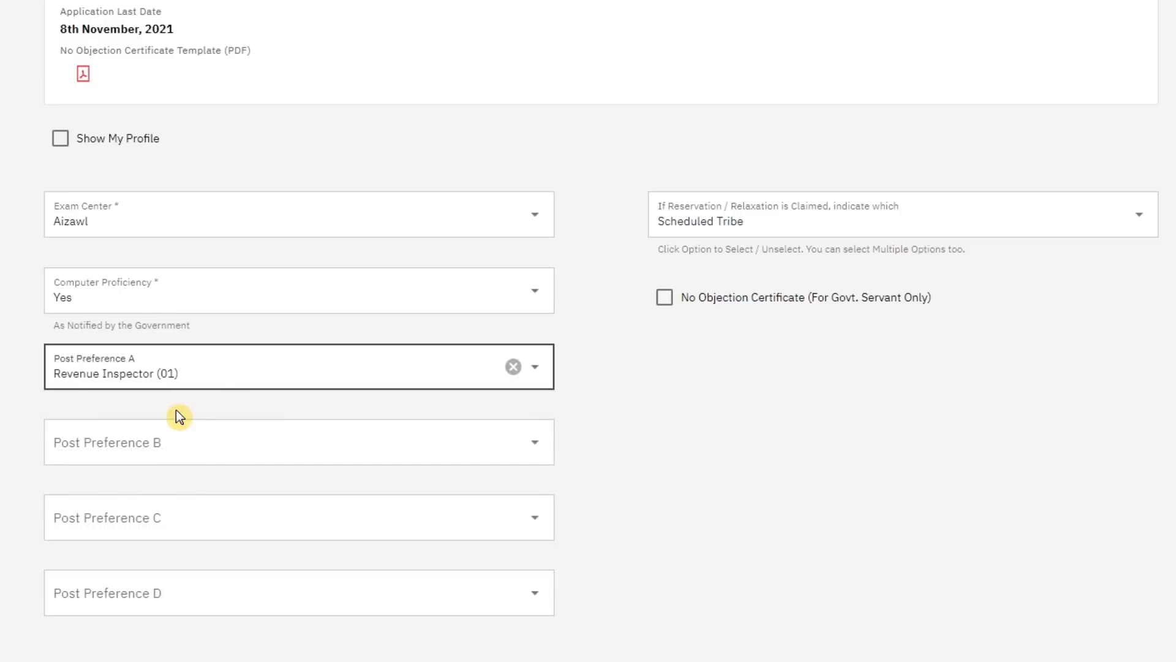
left_click(343, 451)
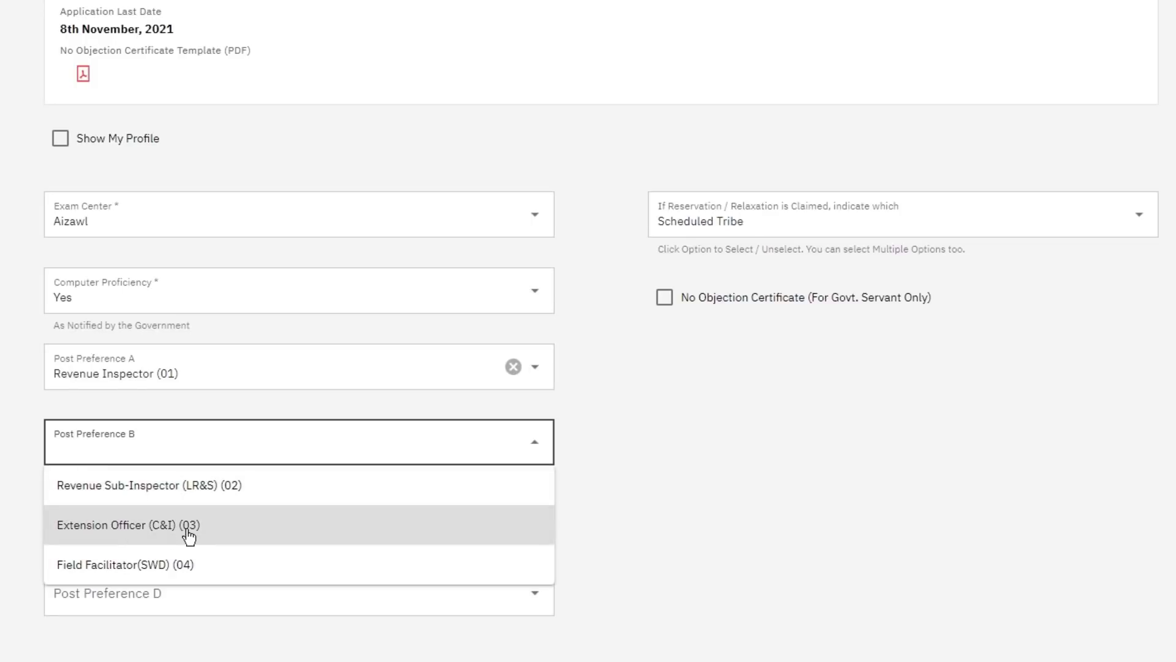
left_click(163, 537)
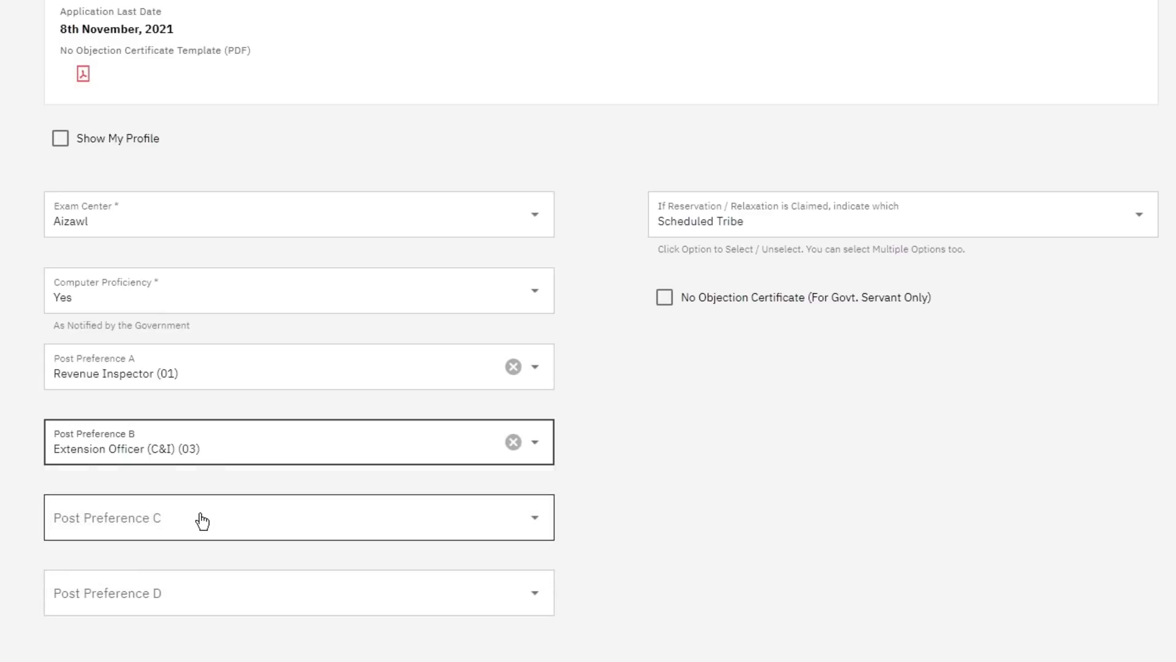
left_click(216, 528)
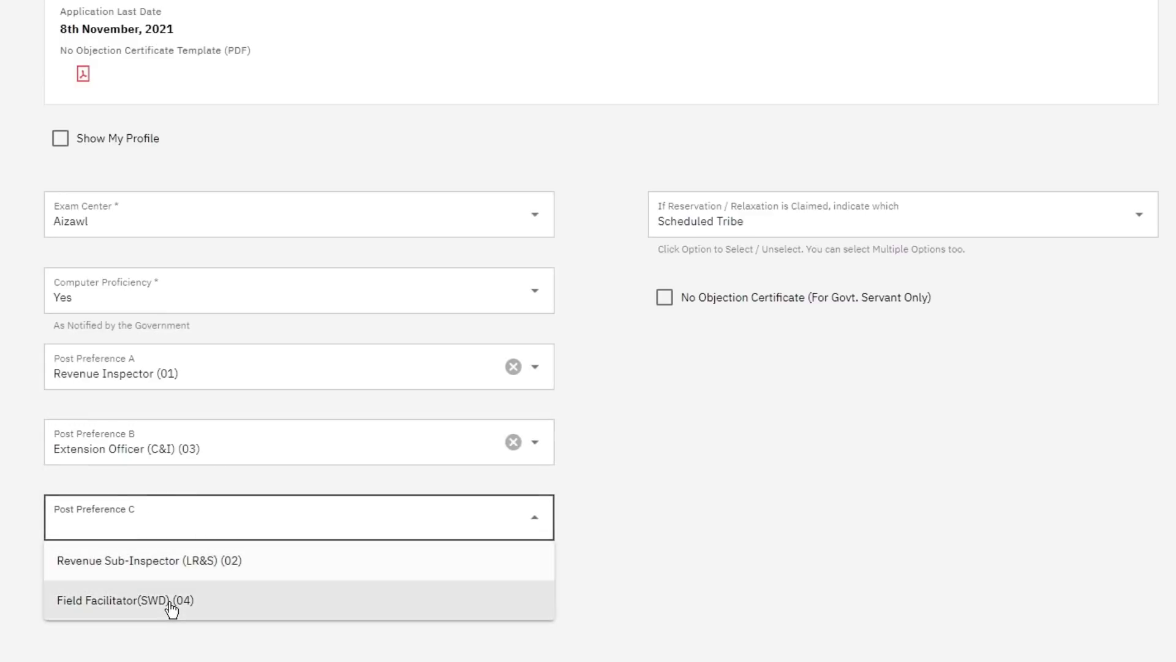
left_click(170, 603)
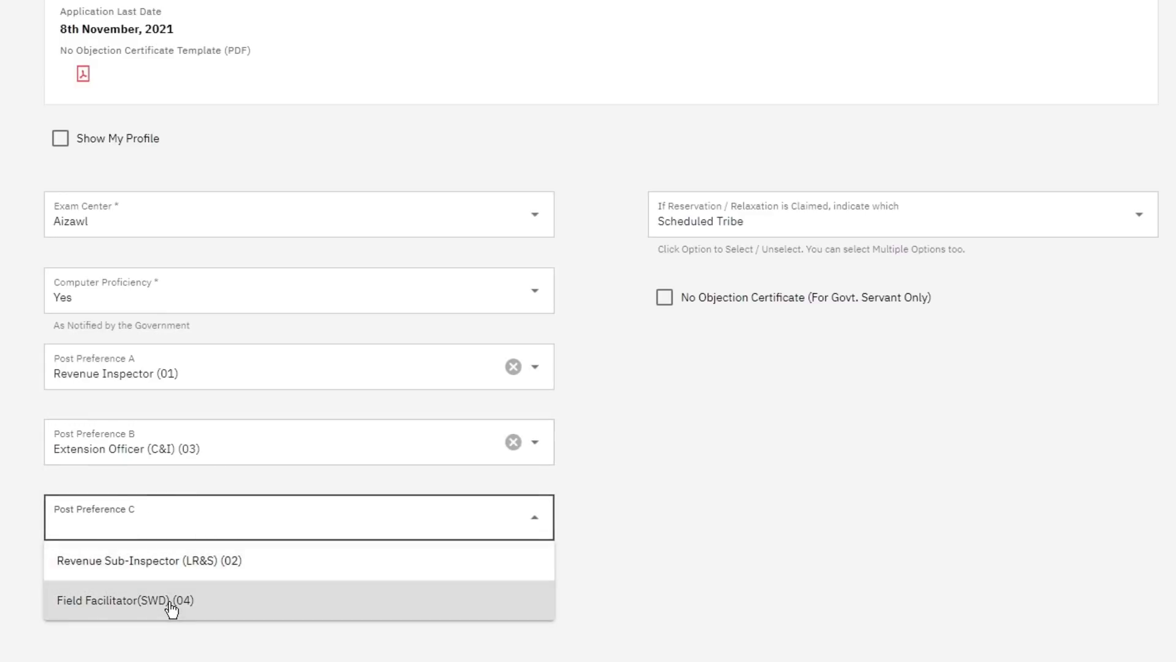
left_click(259, 570)
left_click(214, 606)
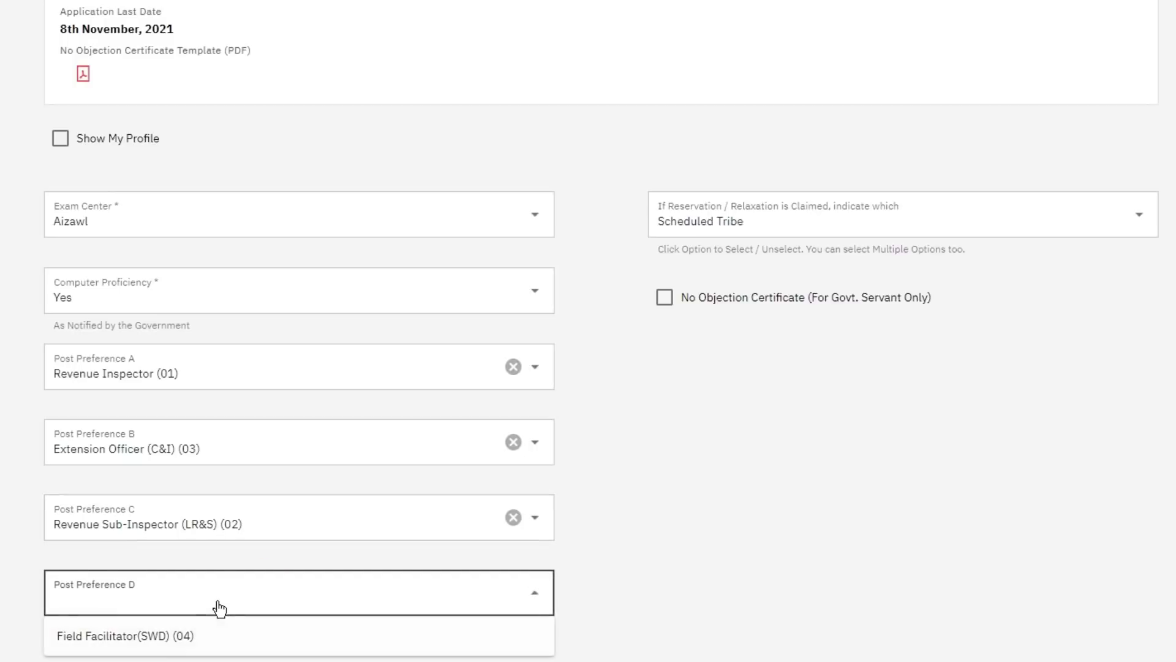
left_click(167, 648)
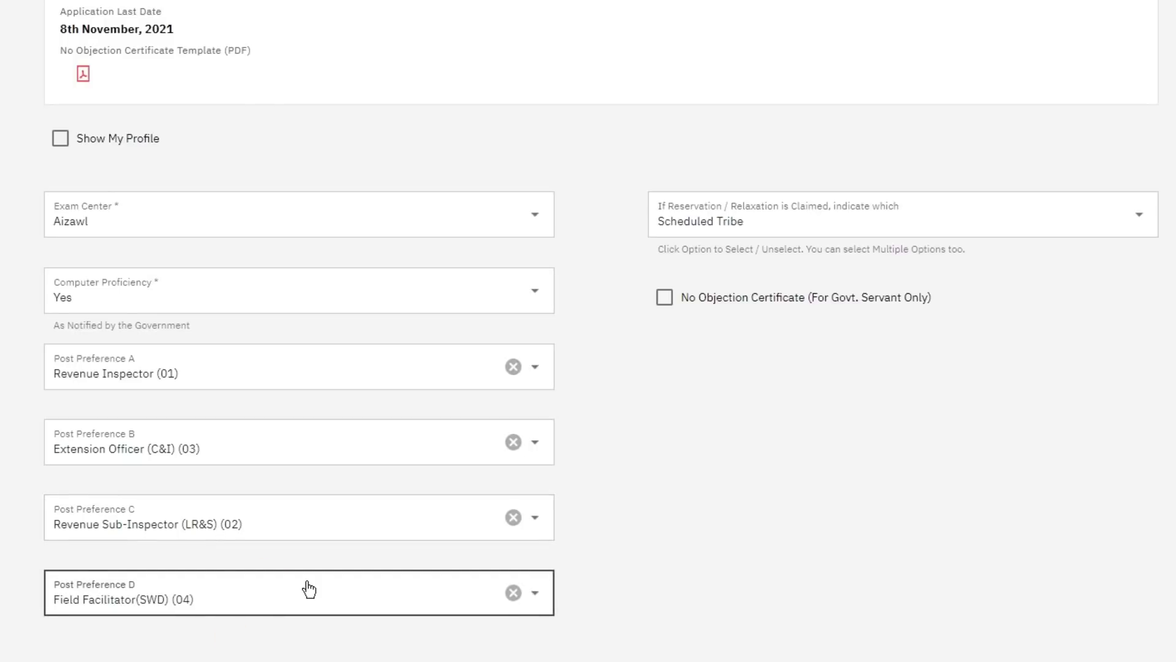
Examine the available reservation and relaxation categories without changing the selected category.
scroll(309, 588, "down", 3)
scroll(341, 479, "down", 1)
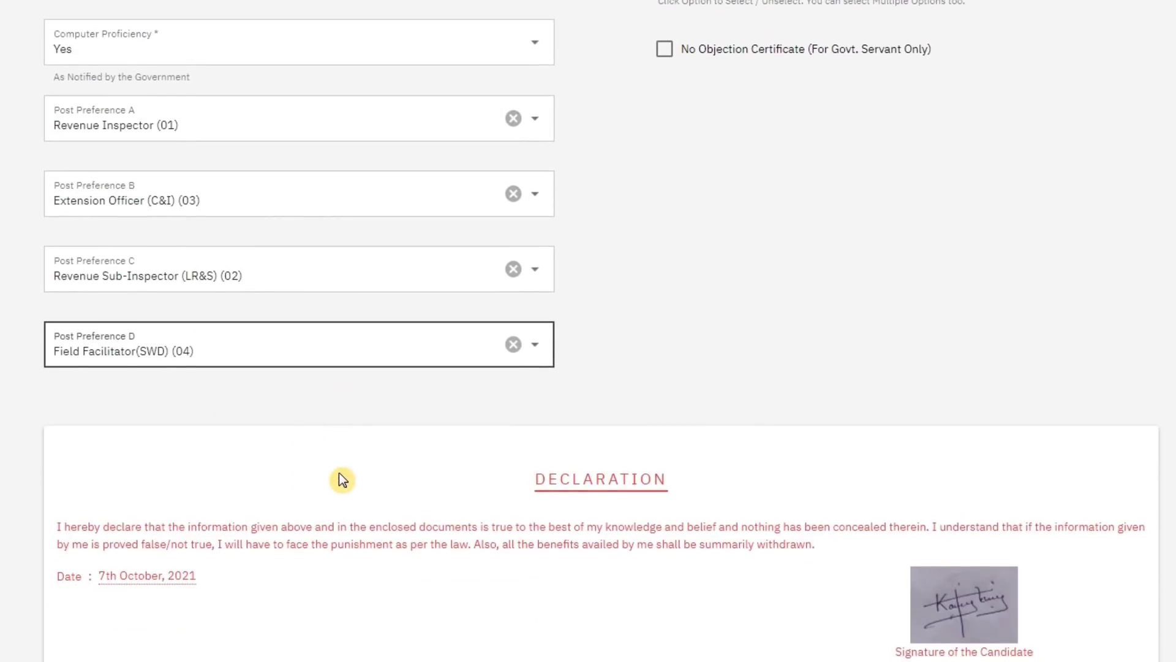
scroll(341, 479, "up", 5)
scroll(341, 479, "up", 1)
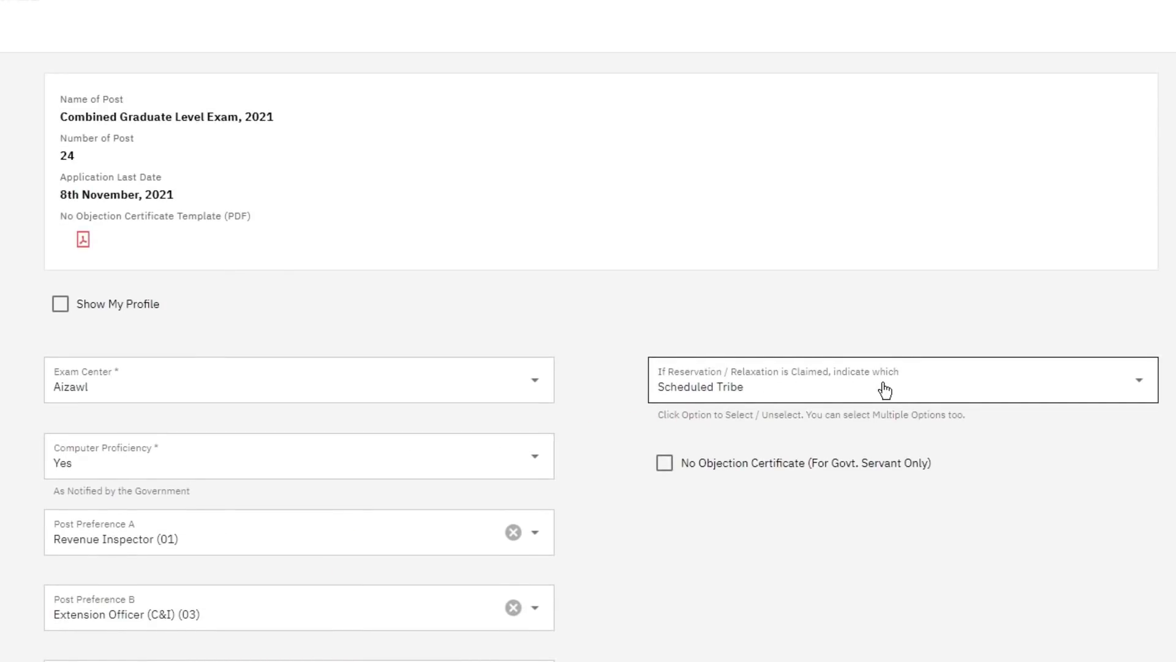
left_click(965, 390)
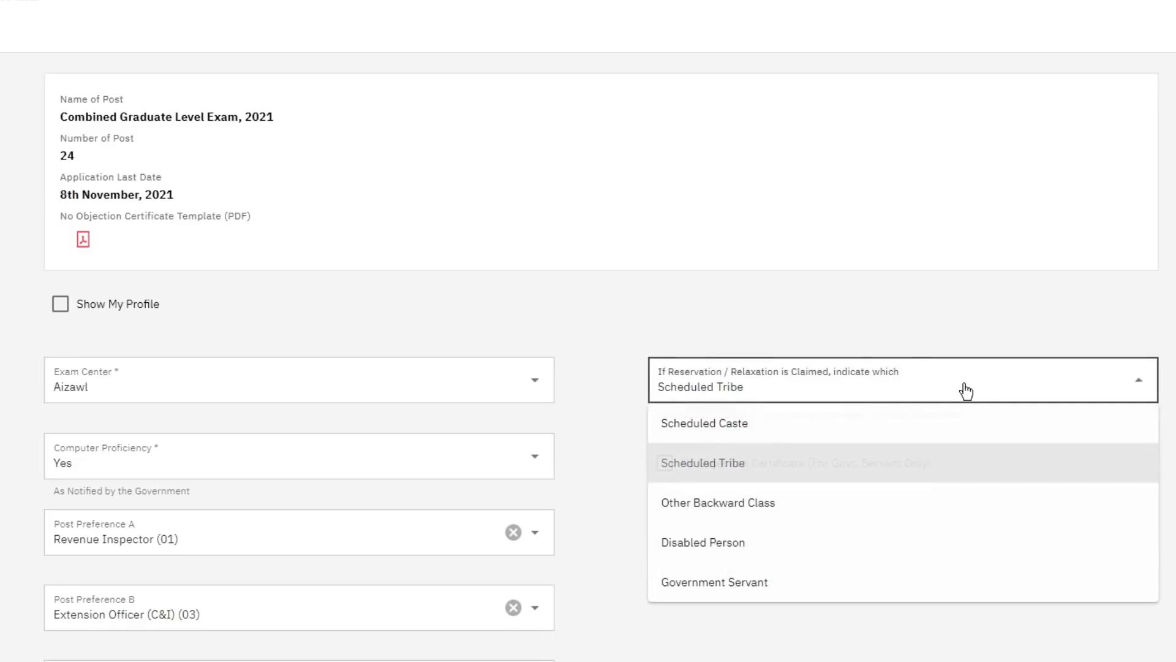
left_click(966, 390)
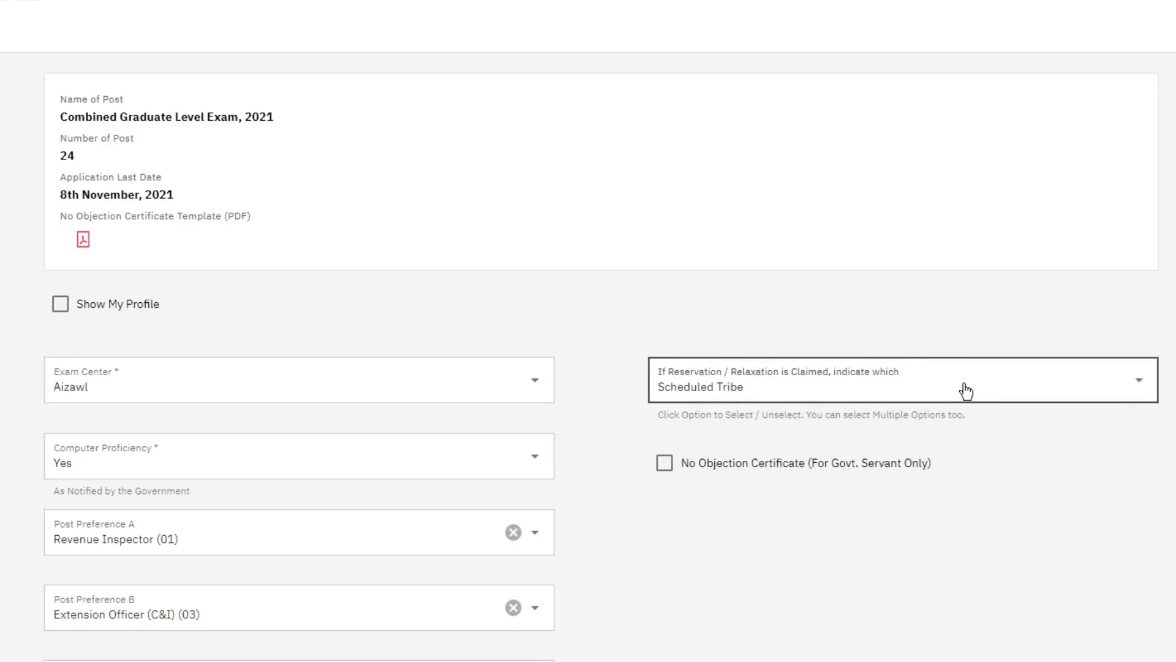
Check the present post and certificate upload fields required of government servants, and clear the No Objection Certificate option again.
left_click(665, 463)
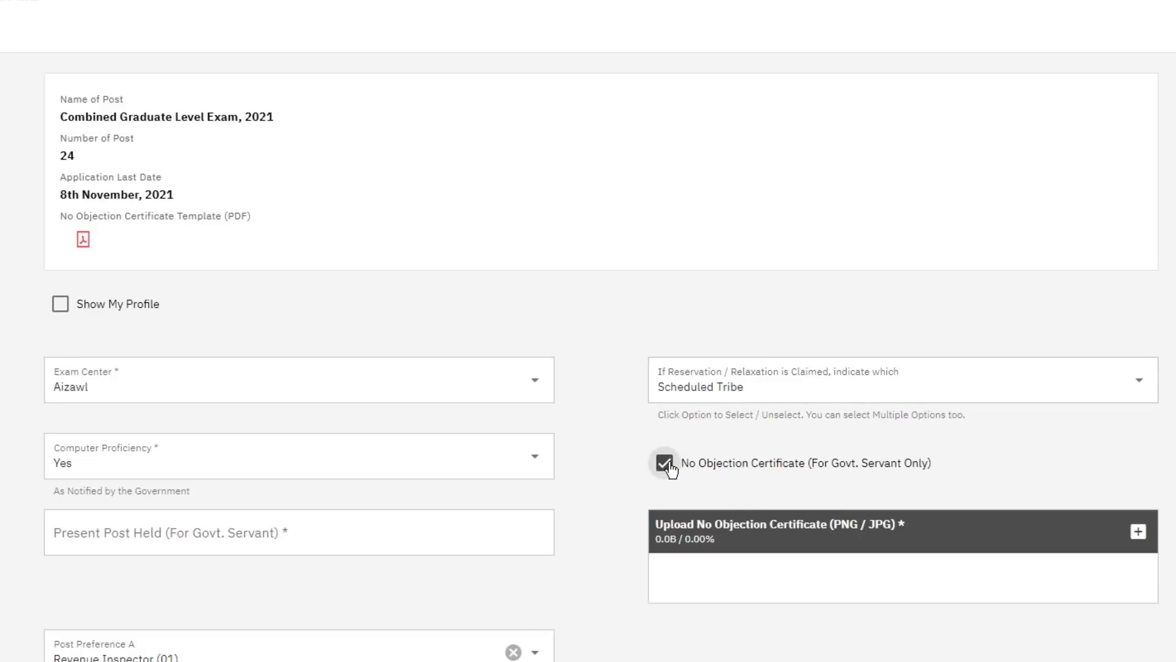
scroll(680, 471, "down", 1)
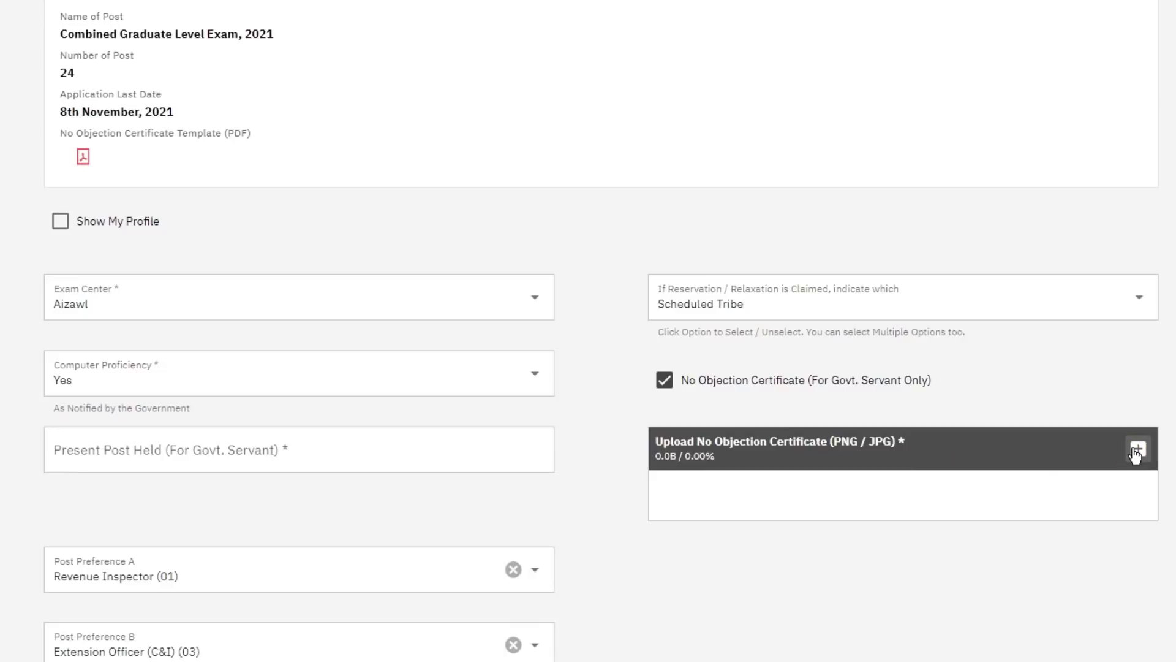
left_click(664, 380)
Save the application as a draft, agree to continue, and go to the fee payment option of the saved draft.
scroll(678, 390, "down", 5)
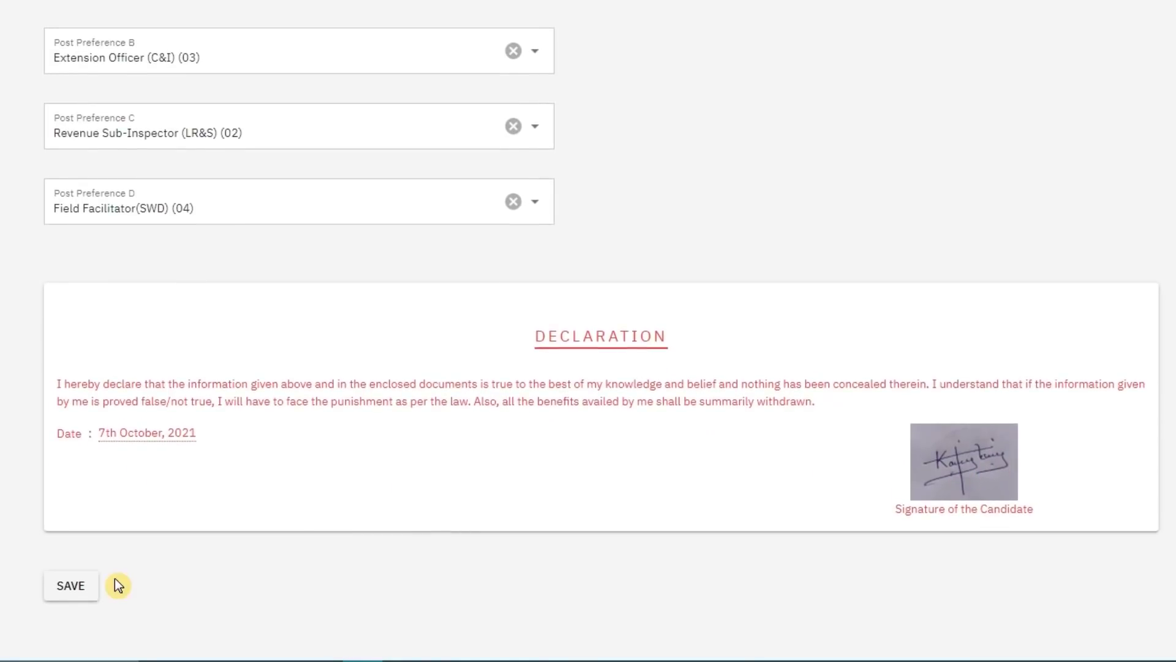
left_click(74, 591)
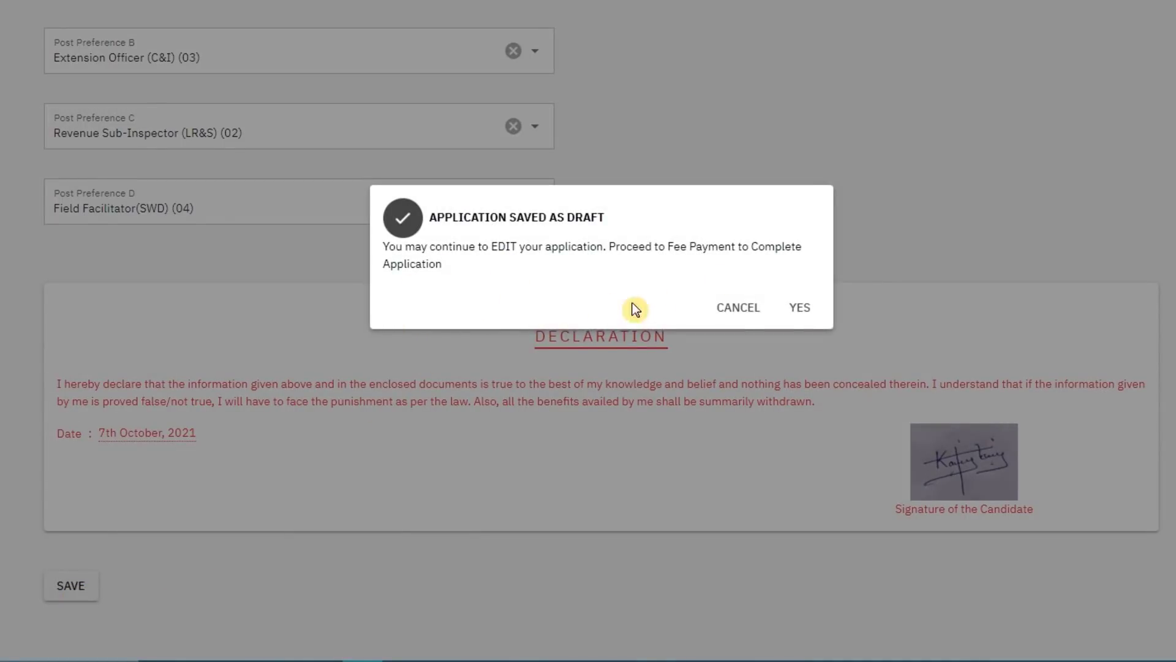
left_click(805, 315)
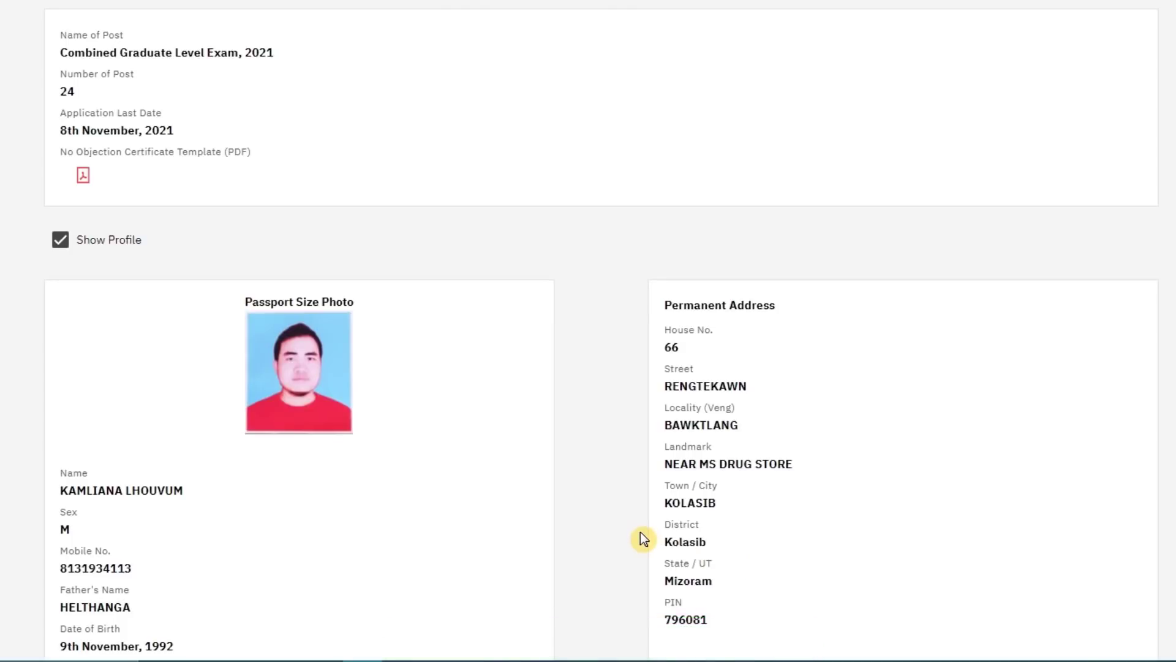
scroll(642, 536, "down", 15)
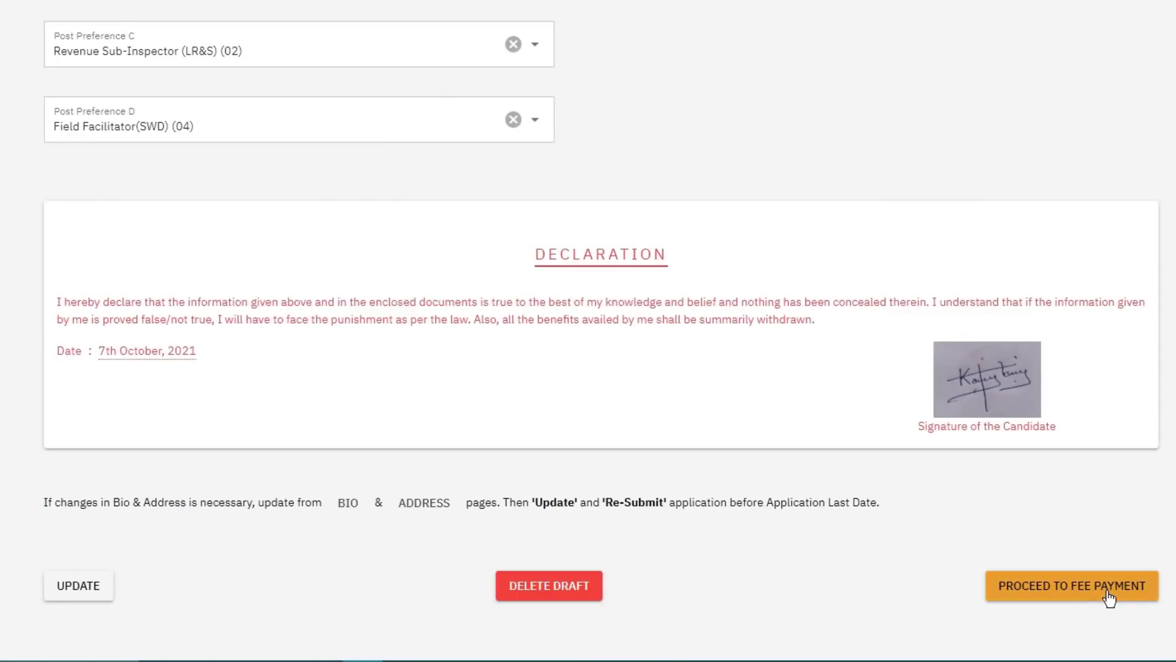
Proceed to fee payment for the saved application, agree to save any changes, and start paying the application fee.
left_click(1087, 598)
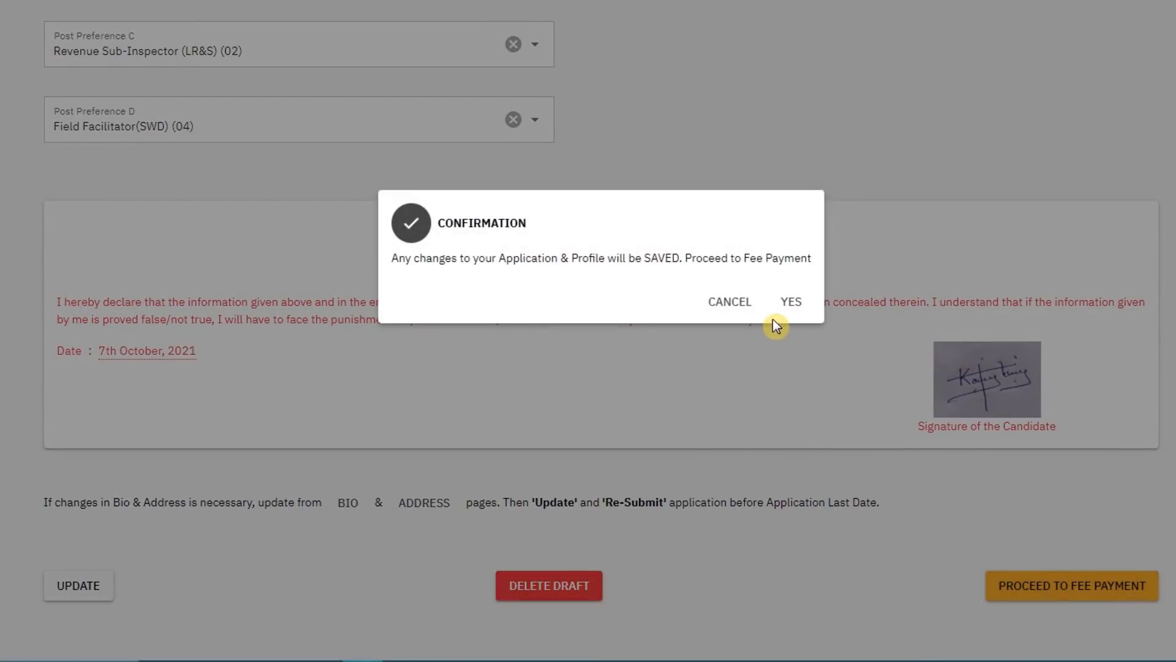
left_click(790, 302)
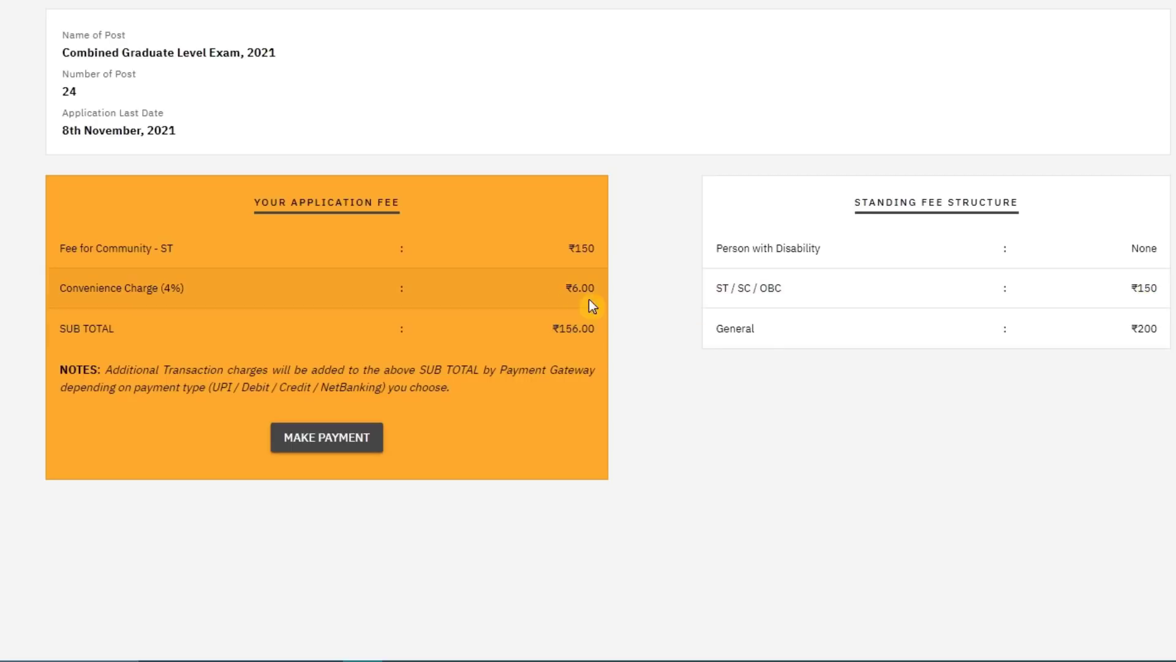
left_click(333, 438)
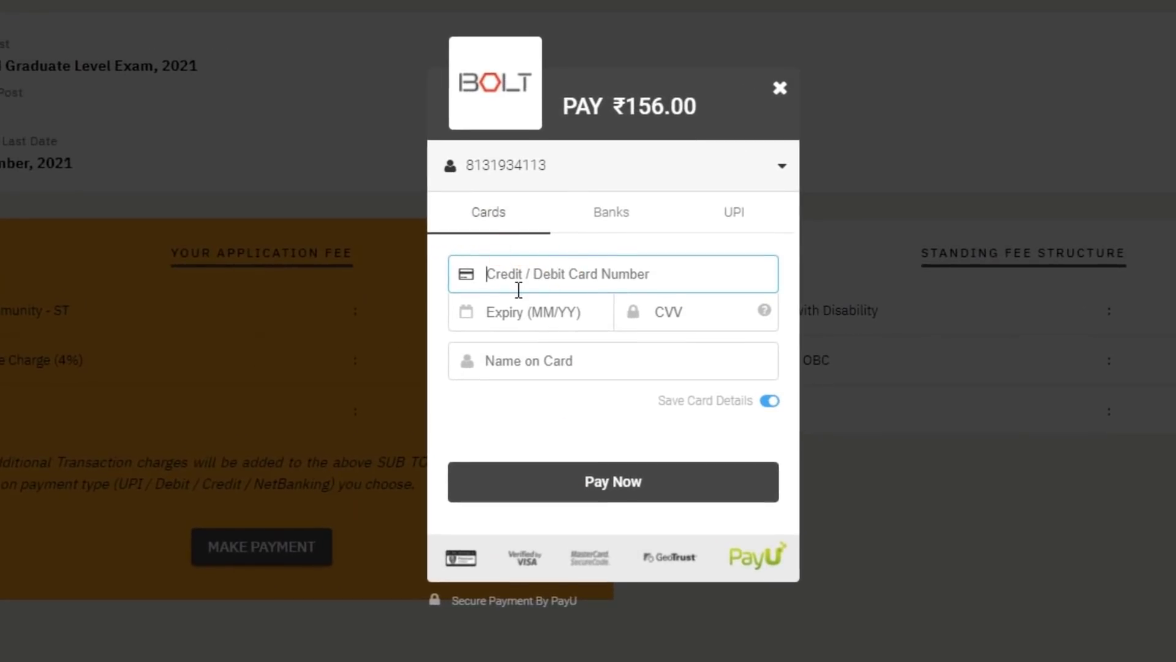
Check the card payment fields and the saved-card suggestions without entering any card details.
left_click(529, 286)
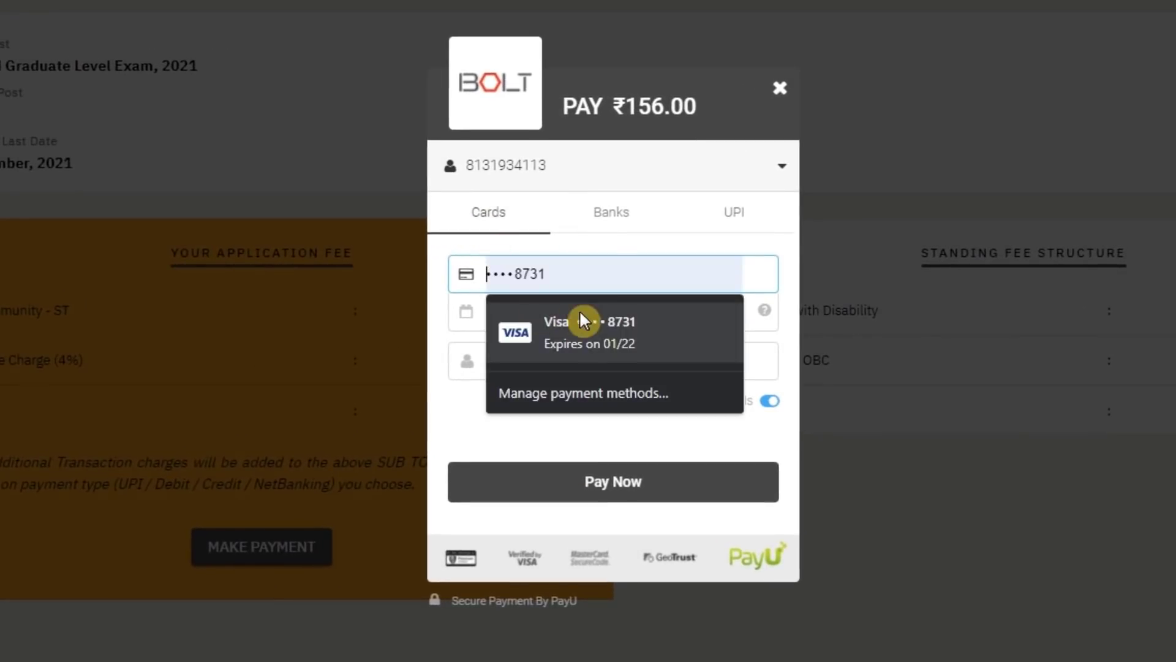
left_click(454, 319)
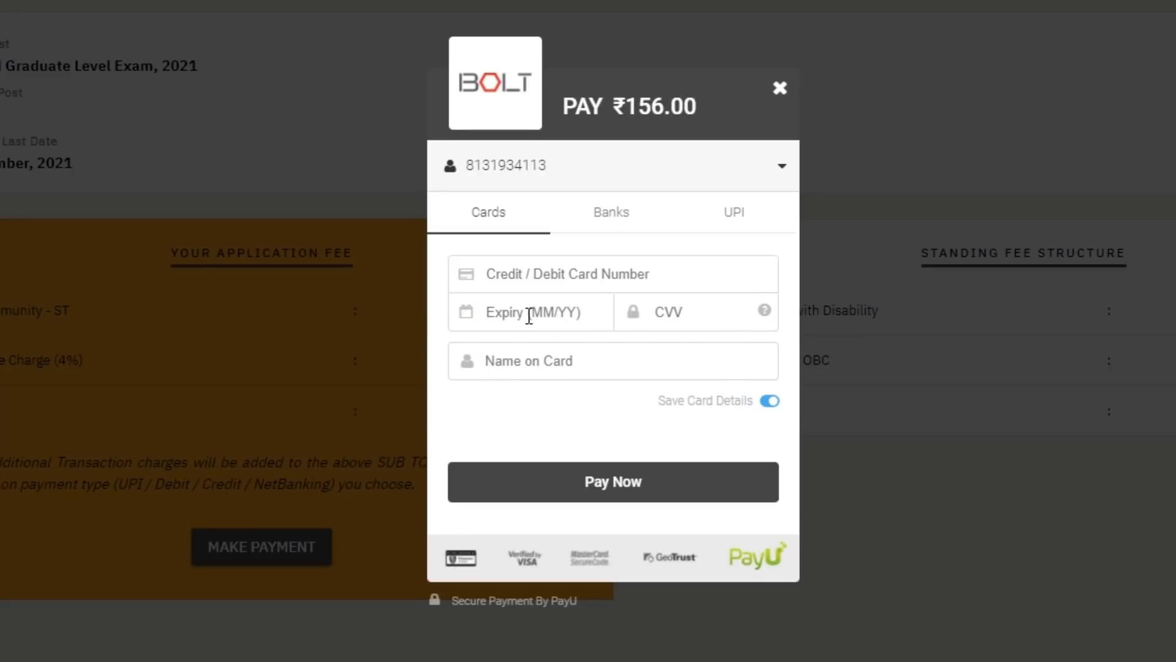
left_click(637, 372)
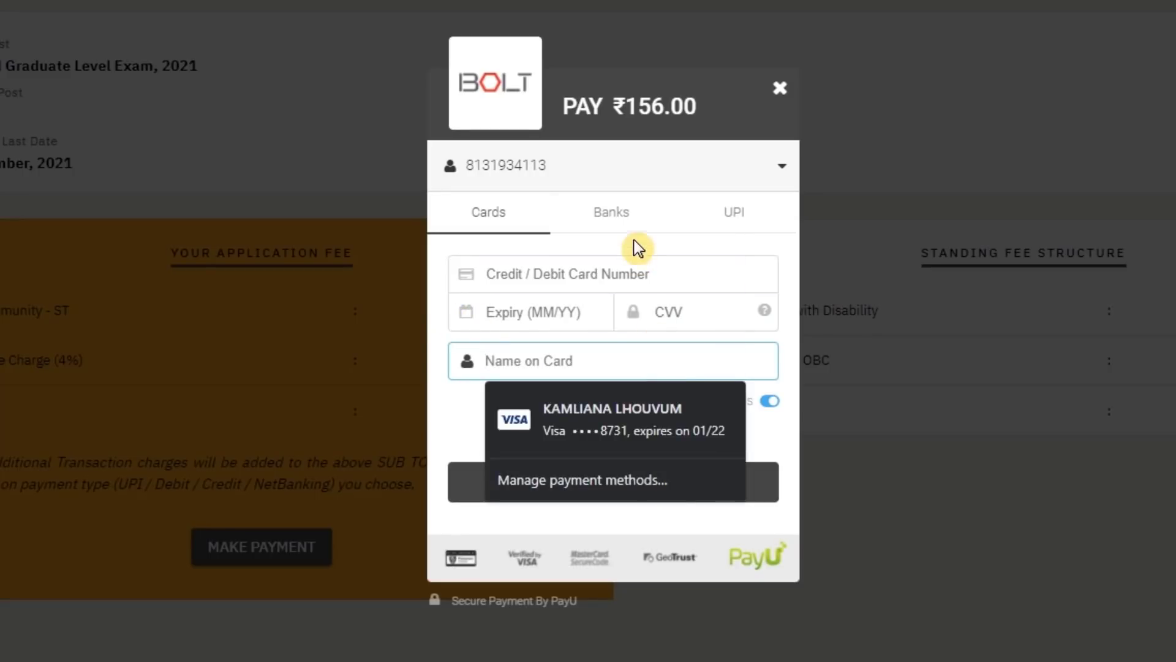
Choose State Bank of India net banking, check the UPI payment alternative, and proceed to pay through the selected bank.
left_click(631, 222)
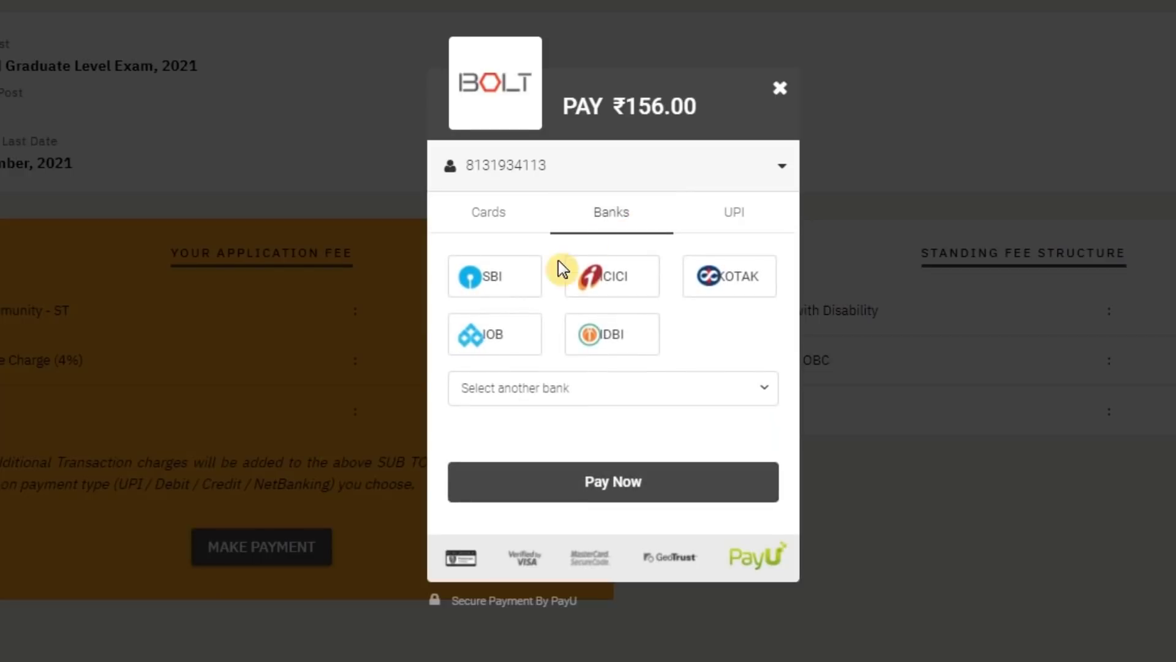
left_click(507, 292)
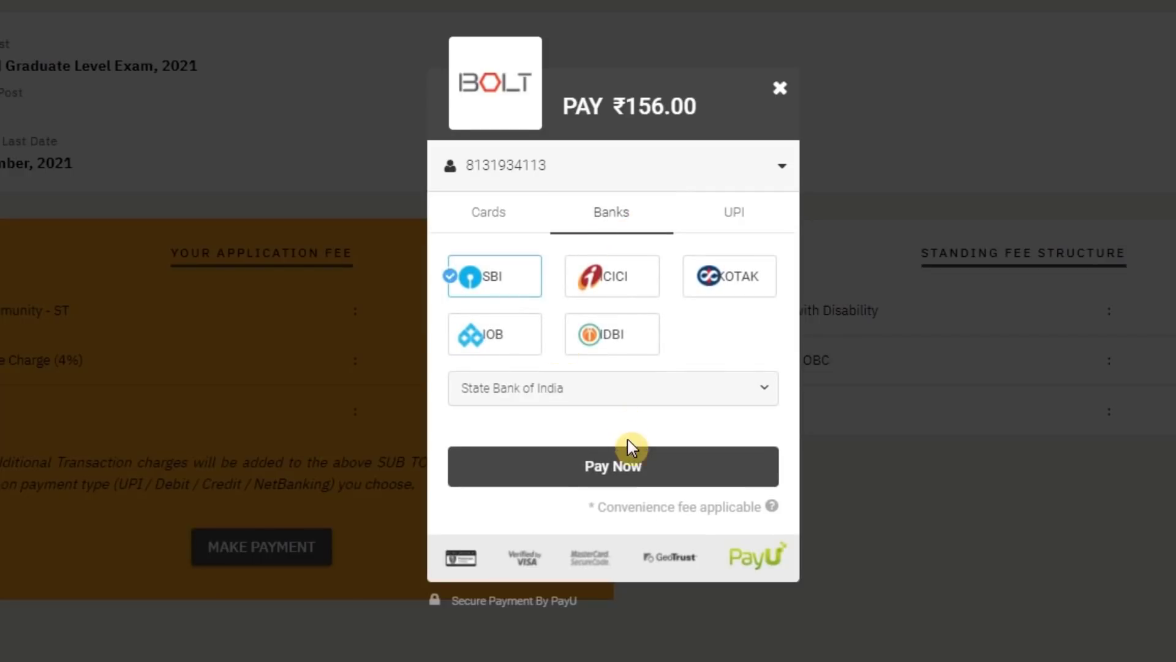
left_click(746, 211)
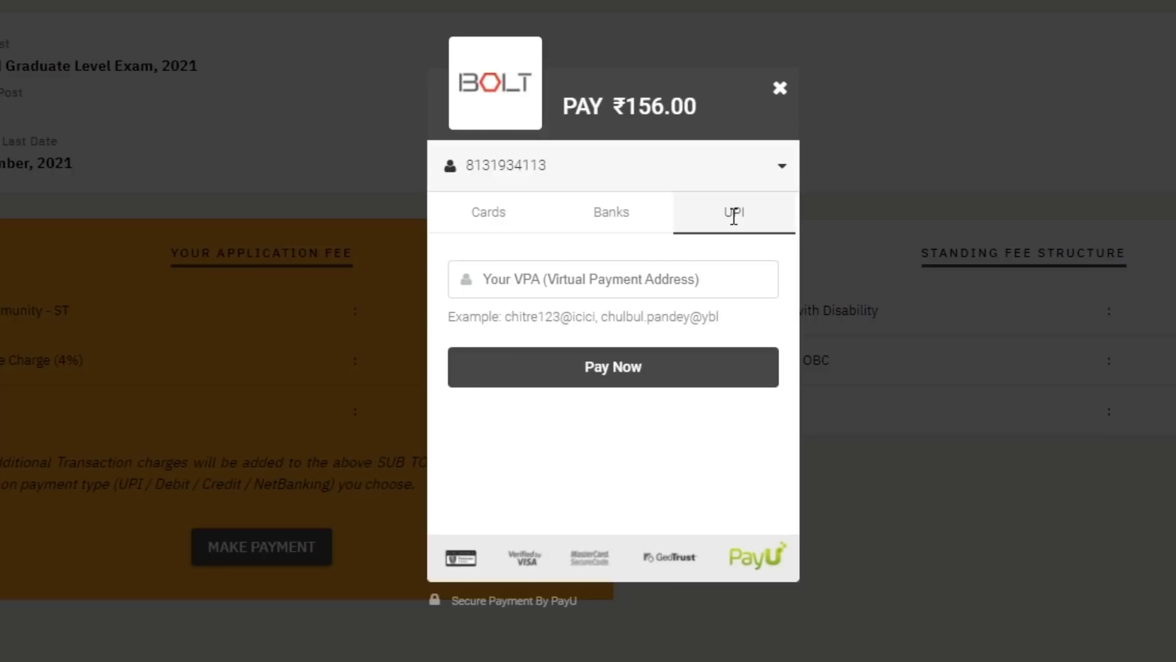
left_click(675, 279)
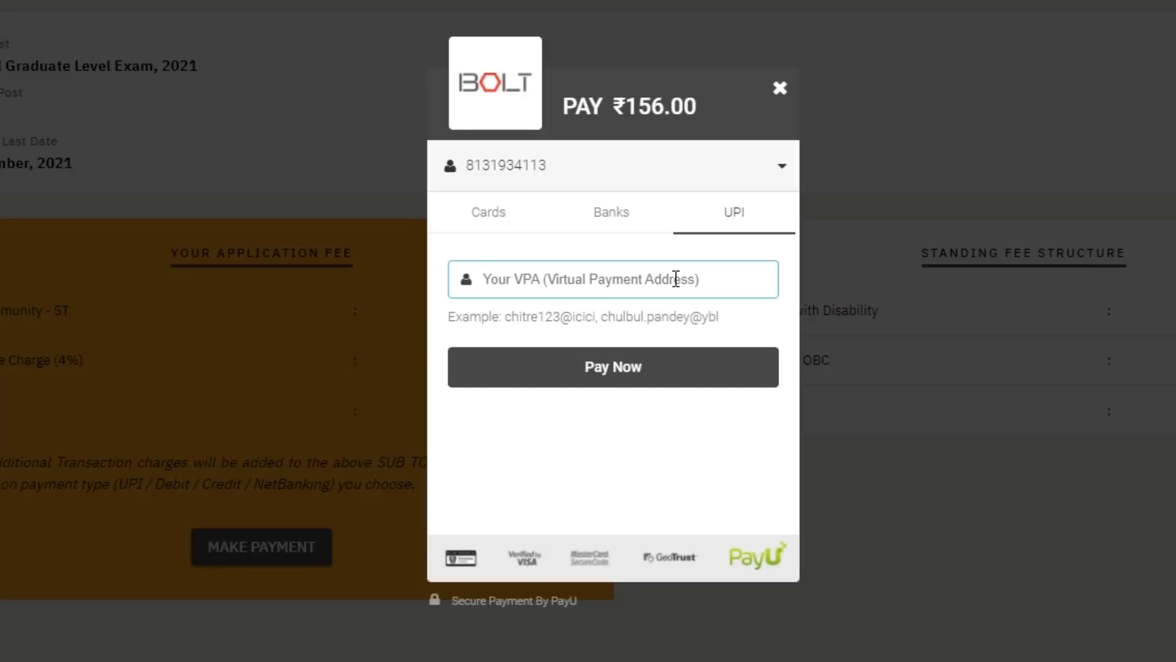
left_click(624, 218)
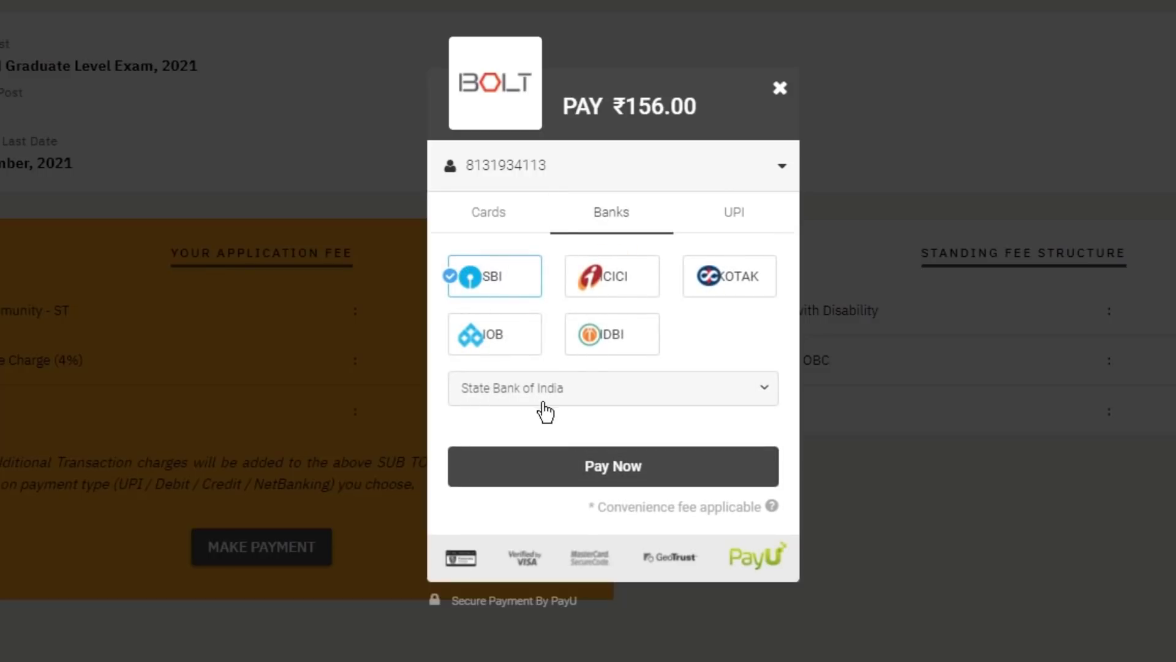
left_click(637, 467)
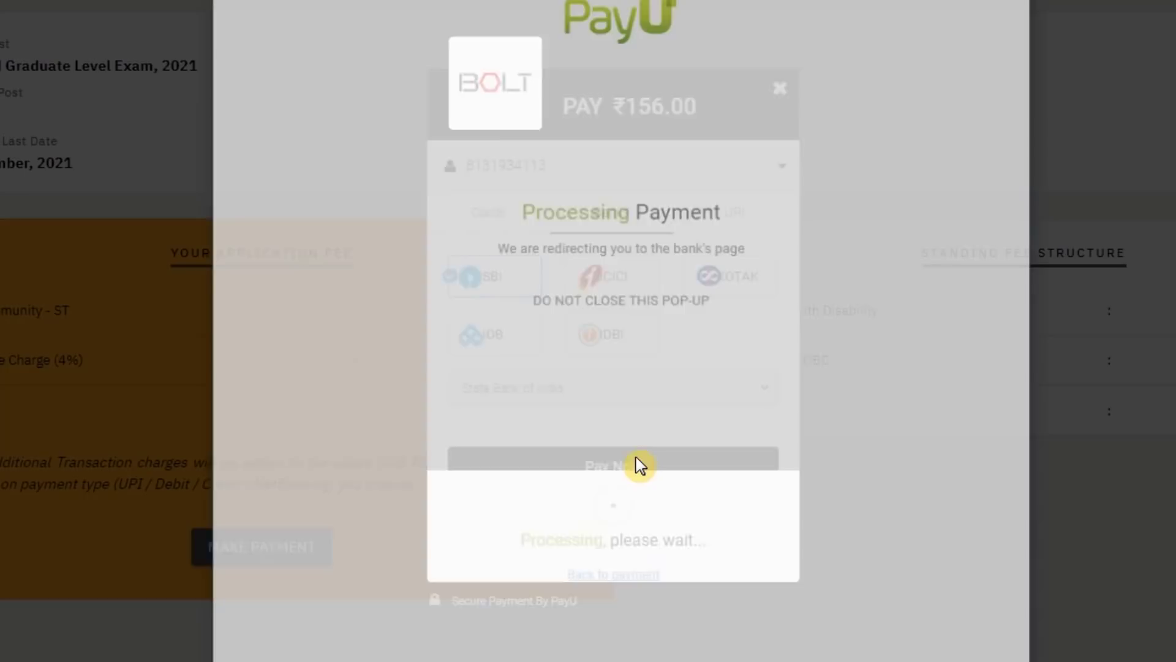
Log in to SBI personal banking with the account's user name and password.
left_click(411, 163)
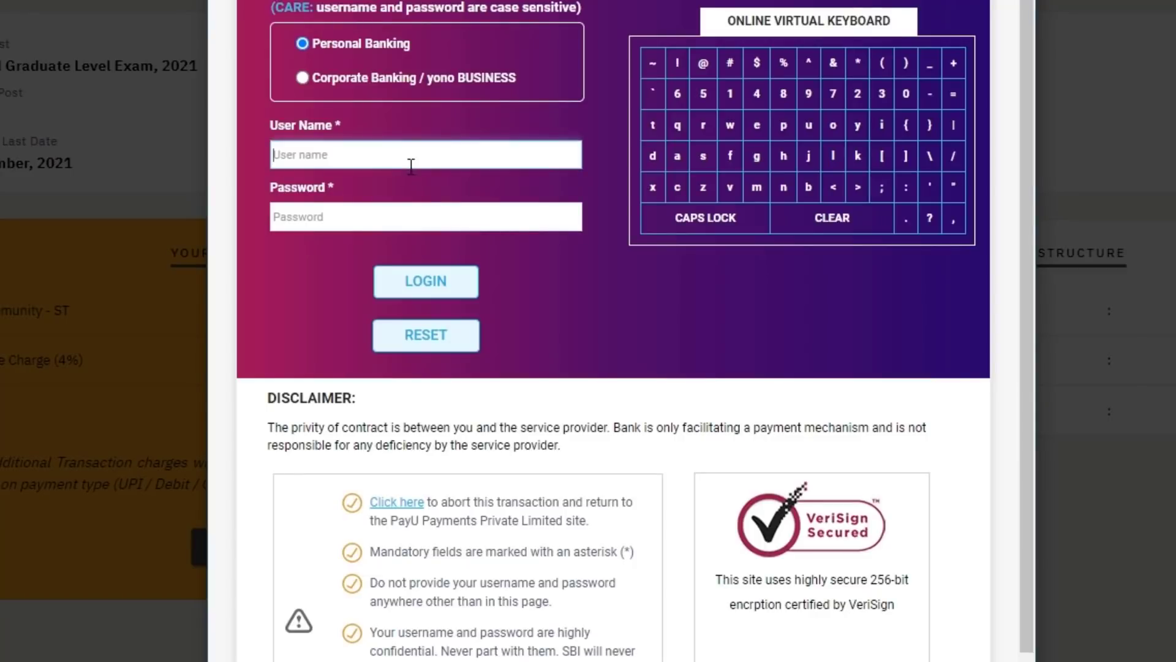
type("username")
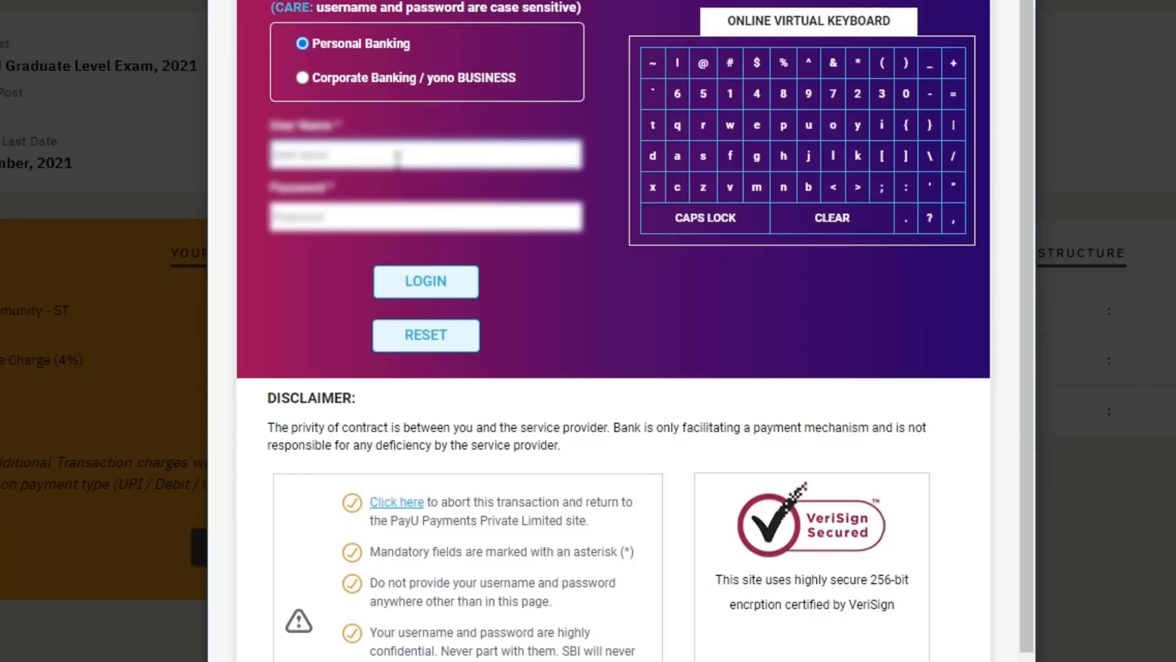
left_click(428, 215)
type("password")
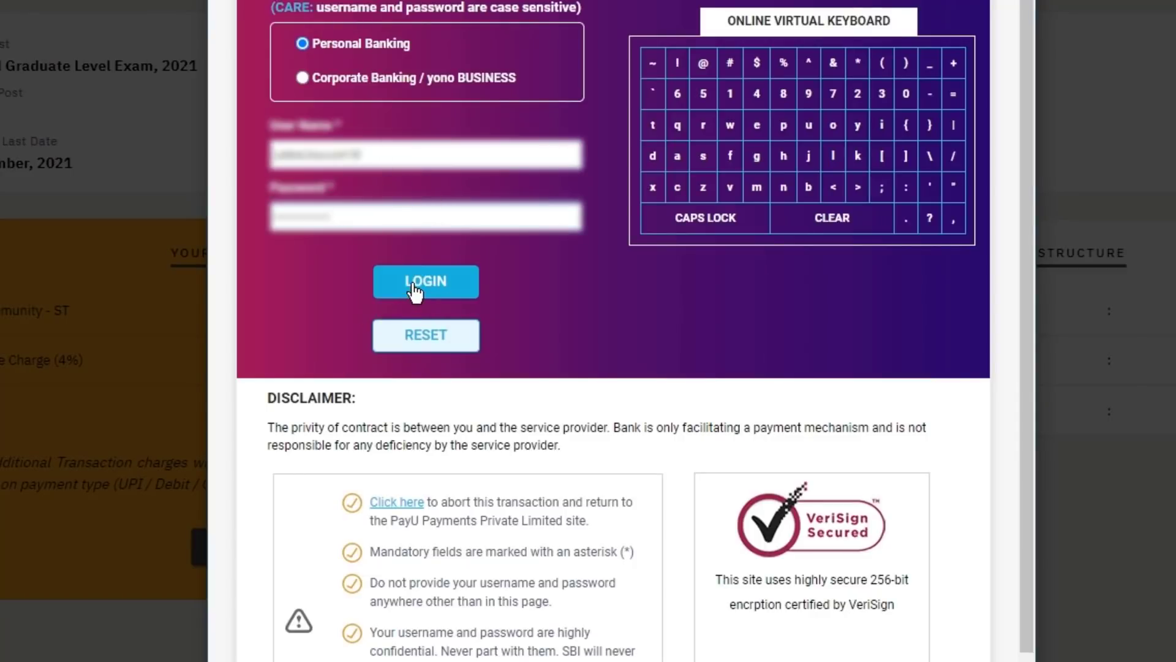
left_click(414, 283)
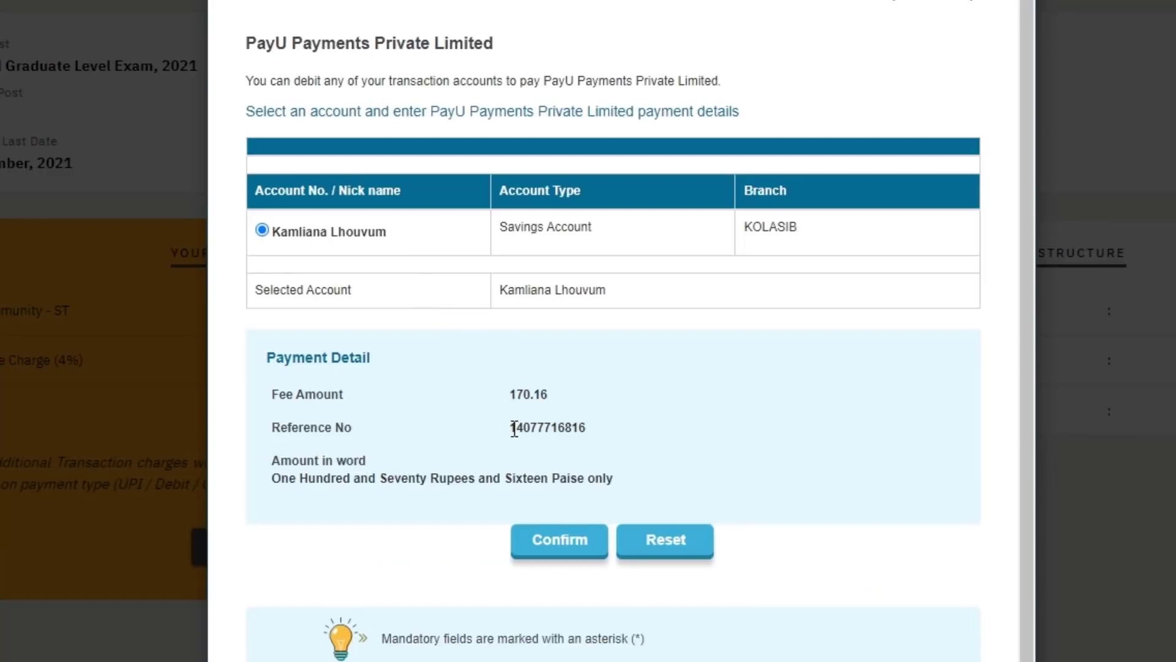
Confirm the debit account and transaction details, and authorise the fee payment with the high security password received by SMS.
left_click(562, 543)
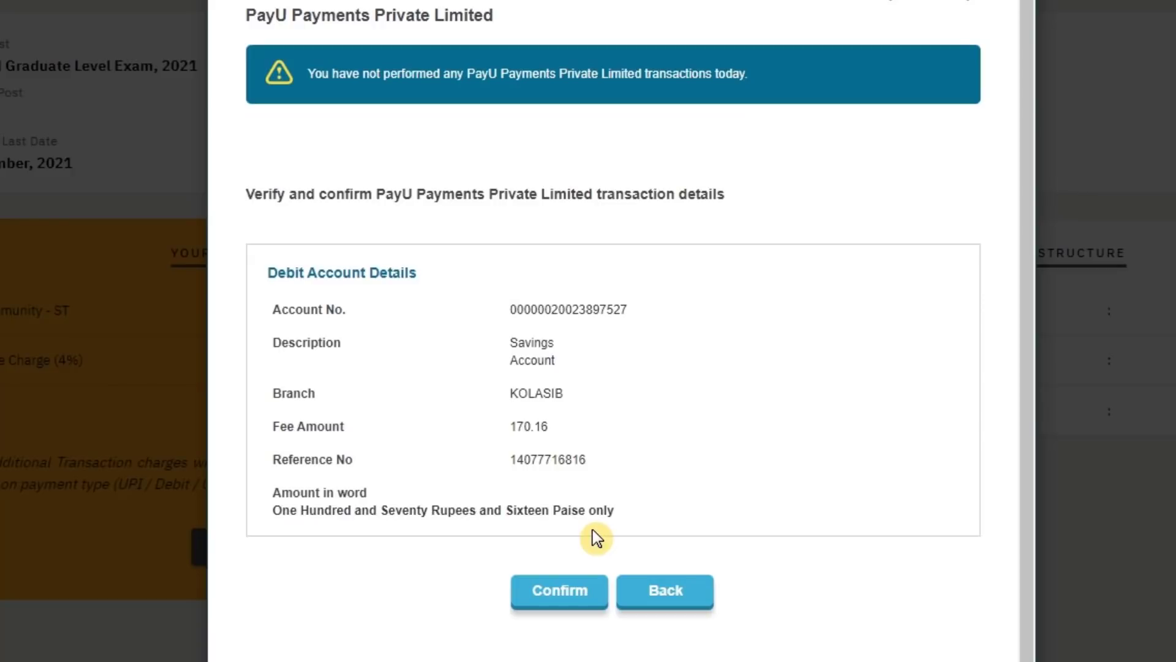
left_click(573, 590)
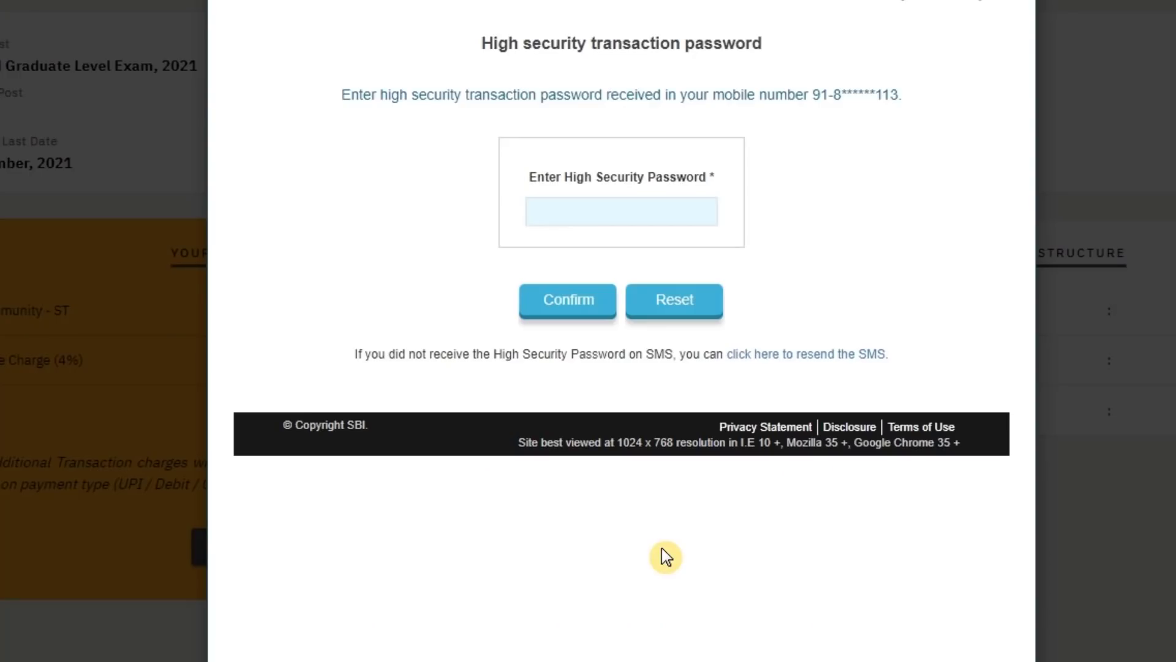
left_click(576, 215)
type("********")
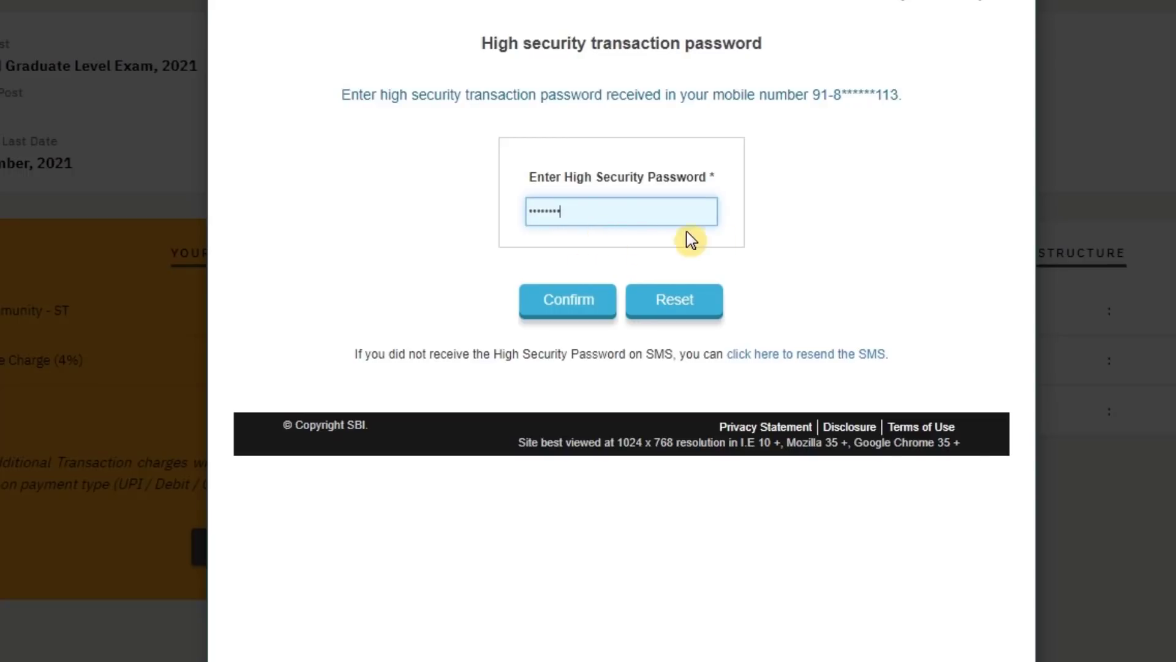
left_click(587, 304)
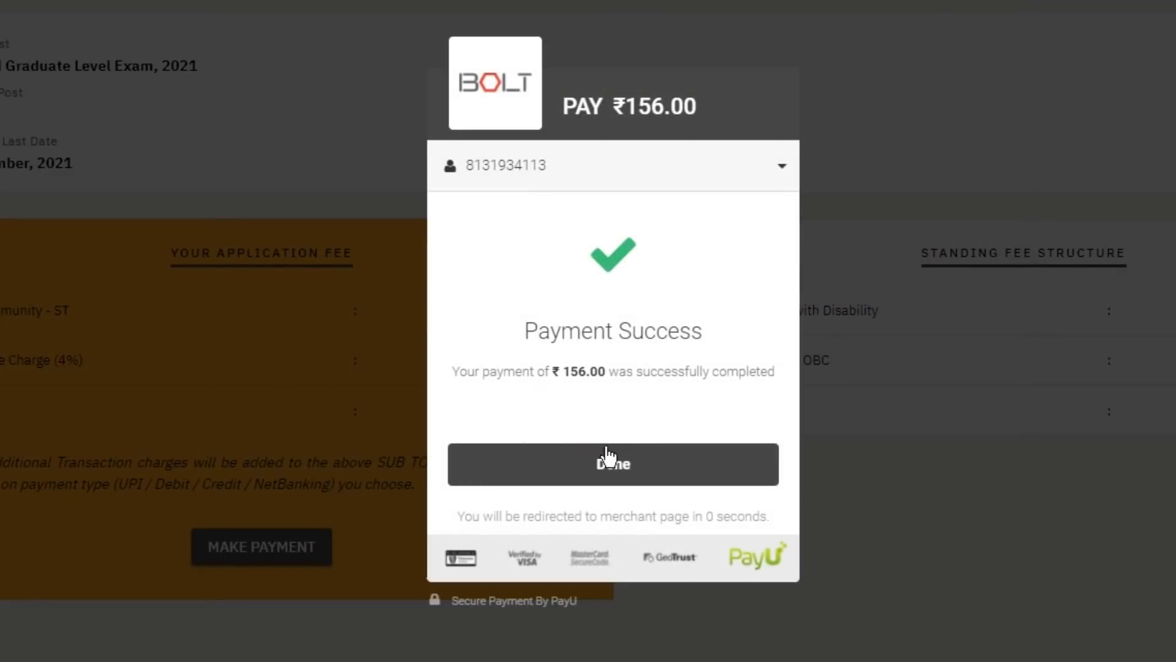
left_click(631, 475)
Examine the fee payment receipt and the profile and application details of the submitted application.
scroll(632, 484, "down", 5)
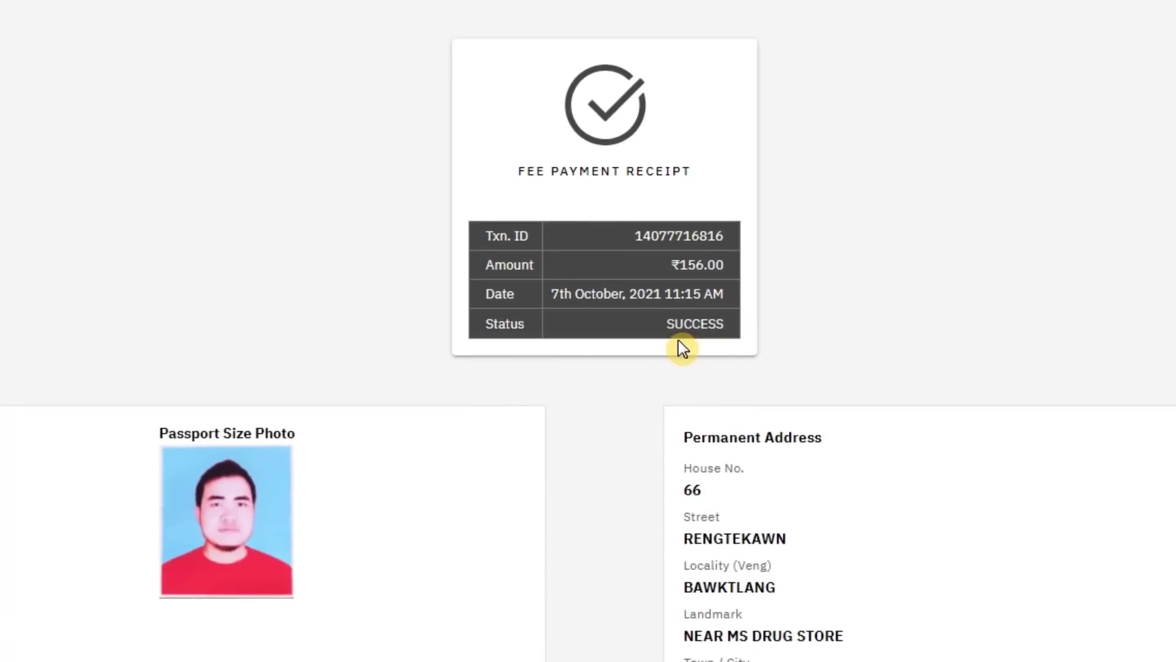
scroll(678, 340, "down", 6)
scroll(678, 340, "down", 10)
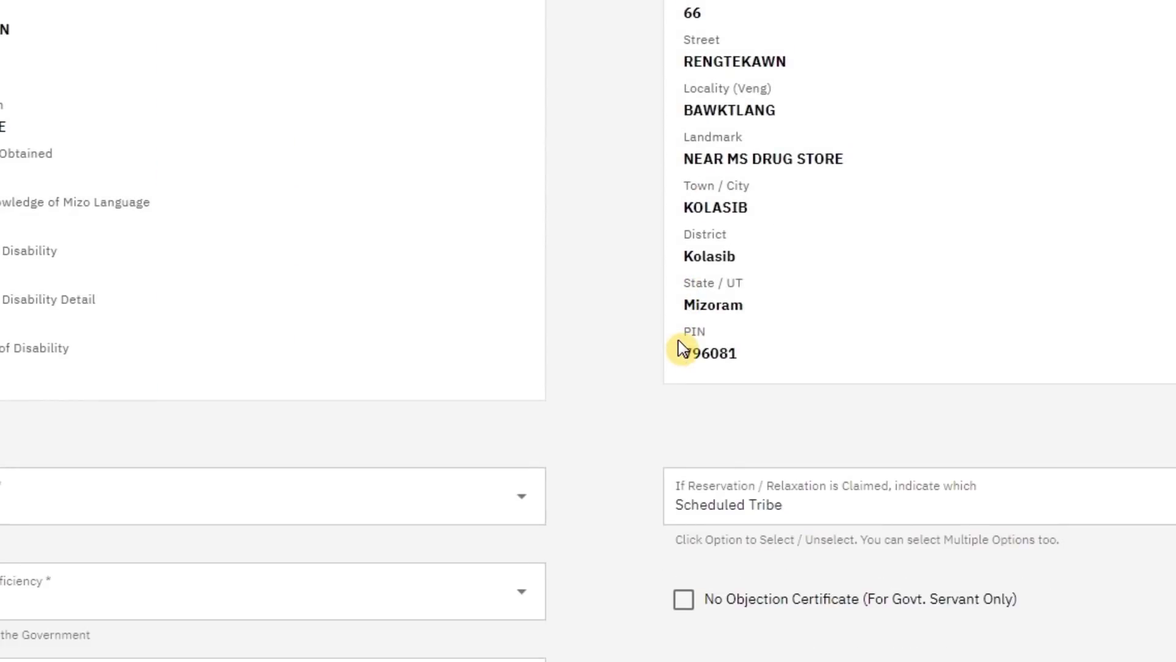
scroll(678, 341, "up", 15)
scroll(678, 340, "up", 6)
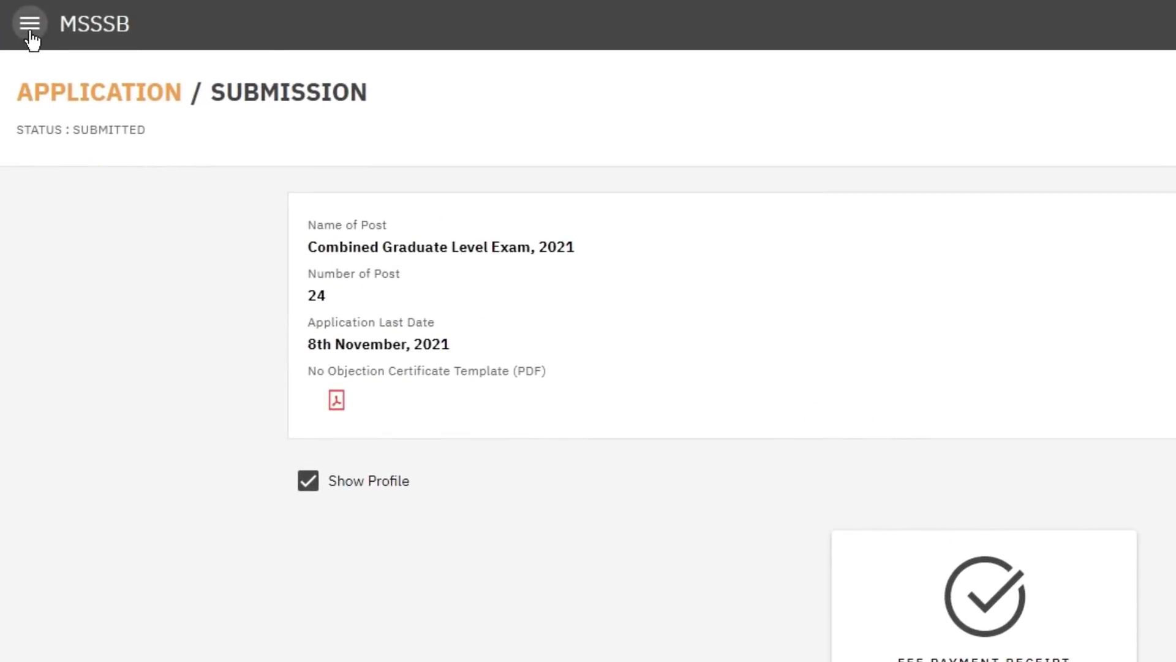
Return to the dashboard and open the application form for Combined UDC, 2021.
left_click(31, 31)
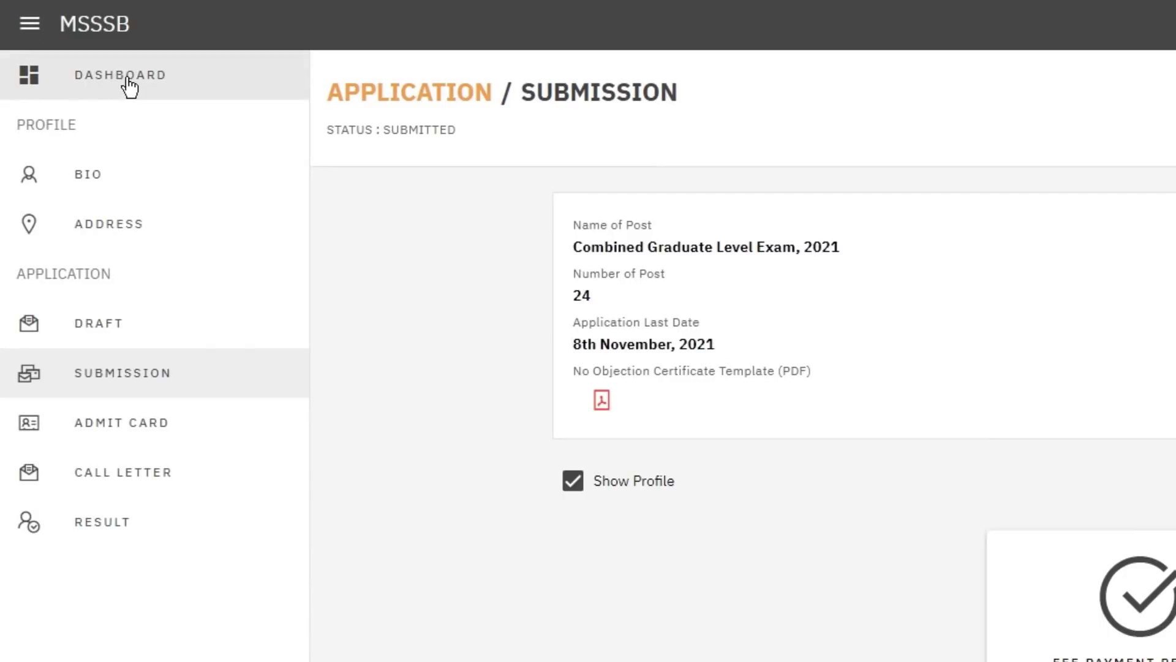
left_click(102, 86)
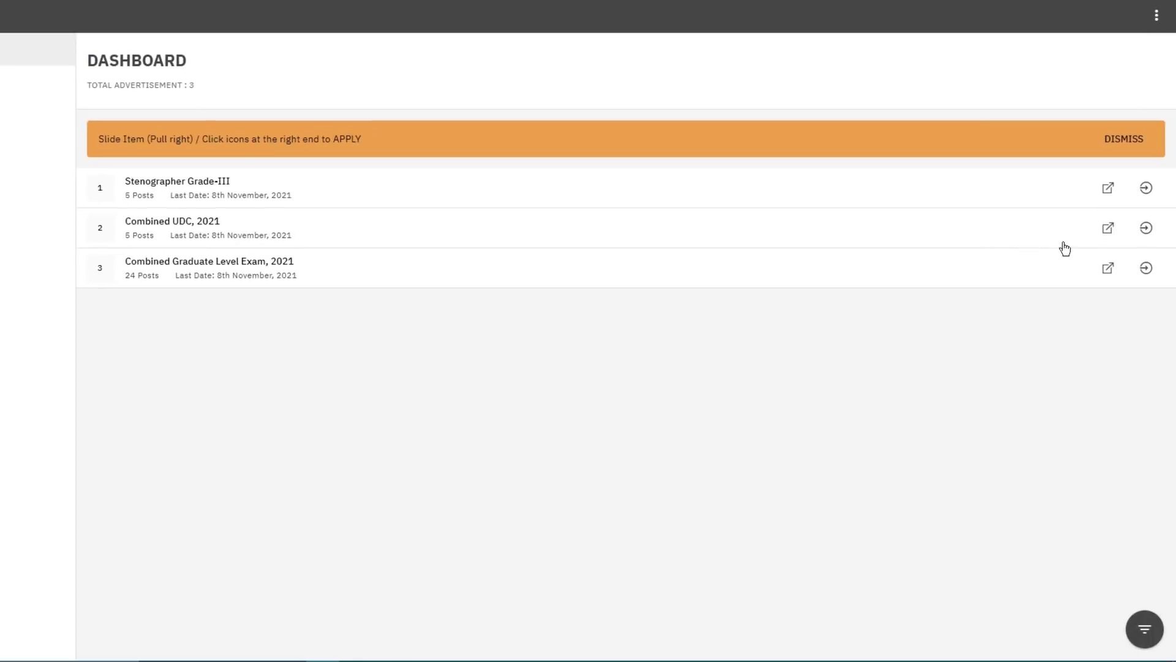
left_click(1107, 228)
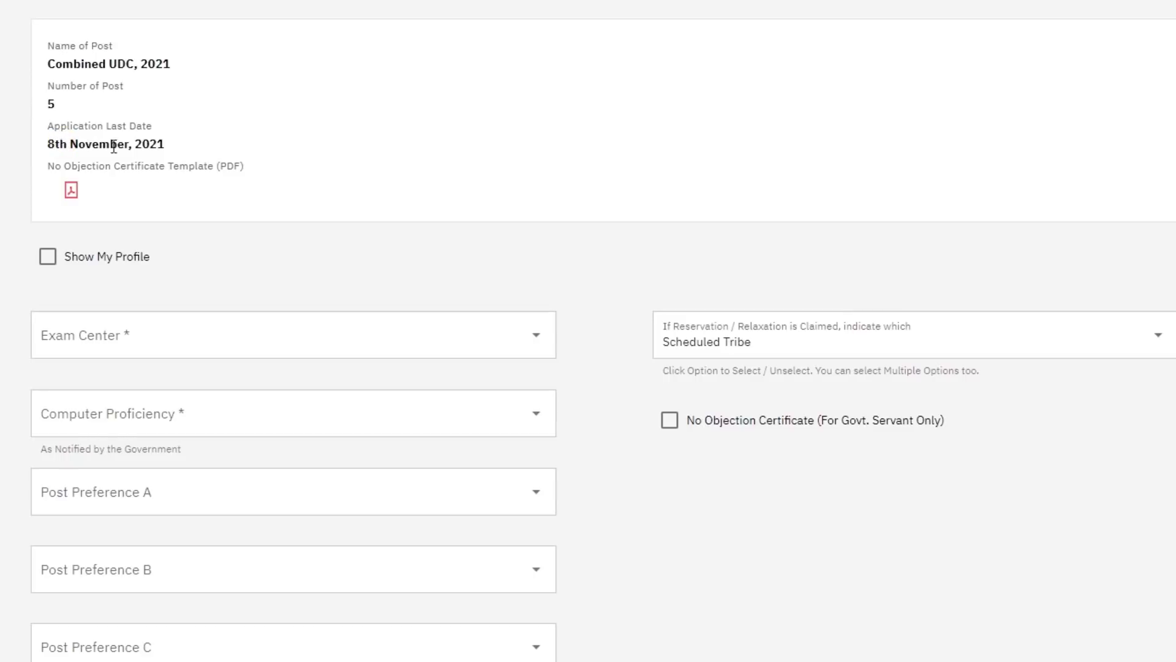
left_click(74, 178)
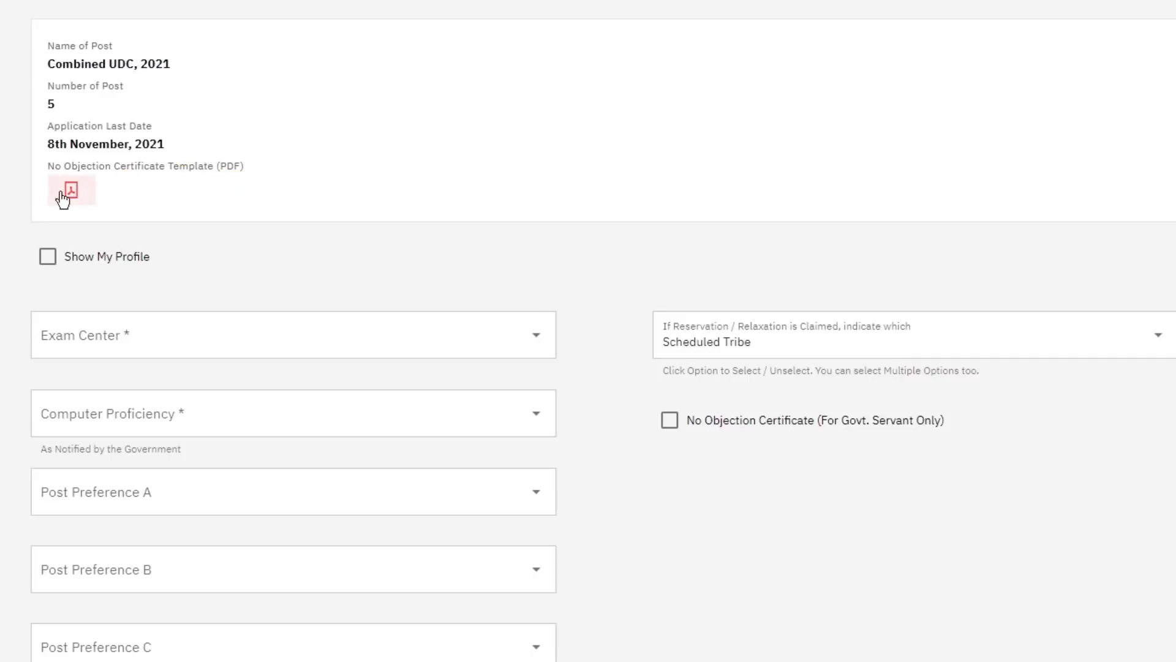
Set the exam center to Aizawl and computer proficiency to Yes in the Combined UDC application.
left_click(142, 339)
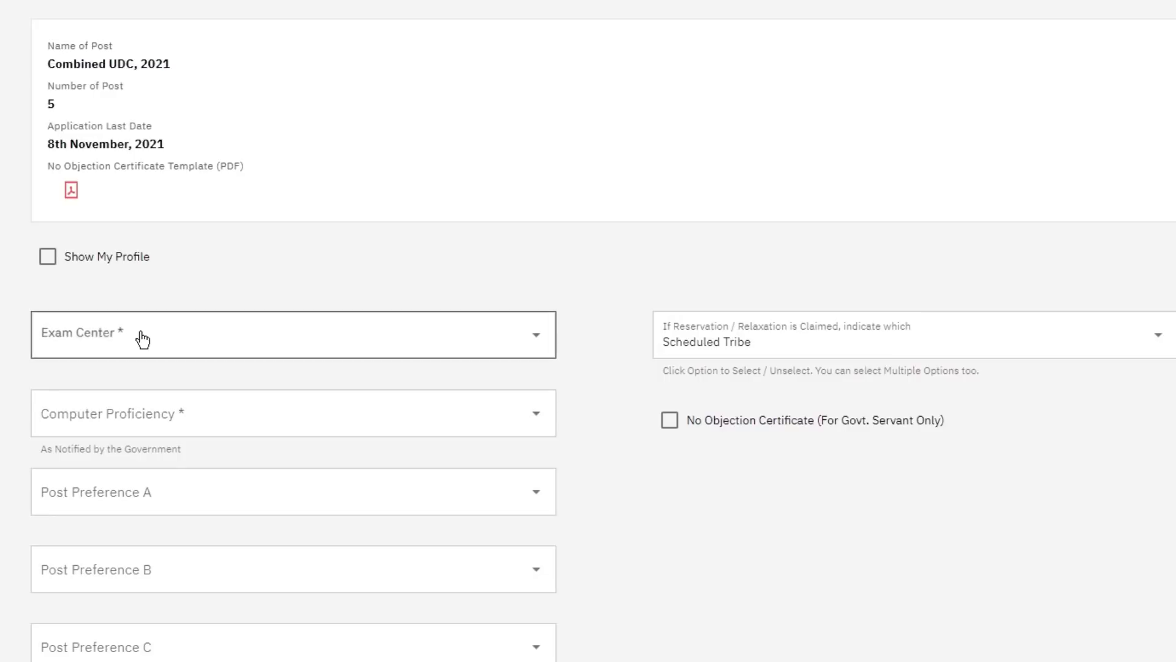
left_click(141, 376)
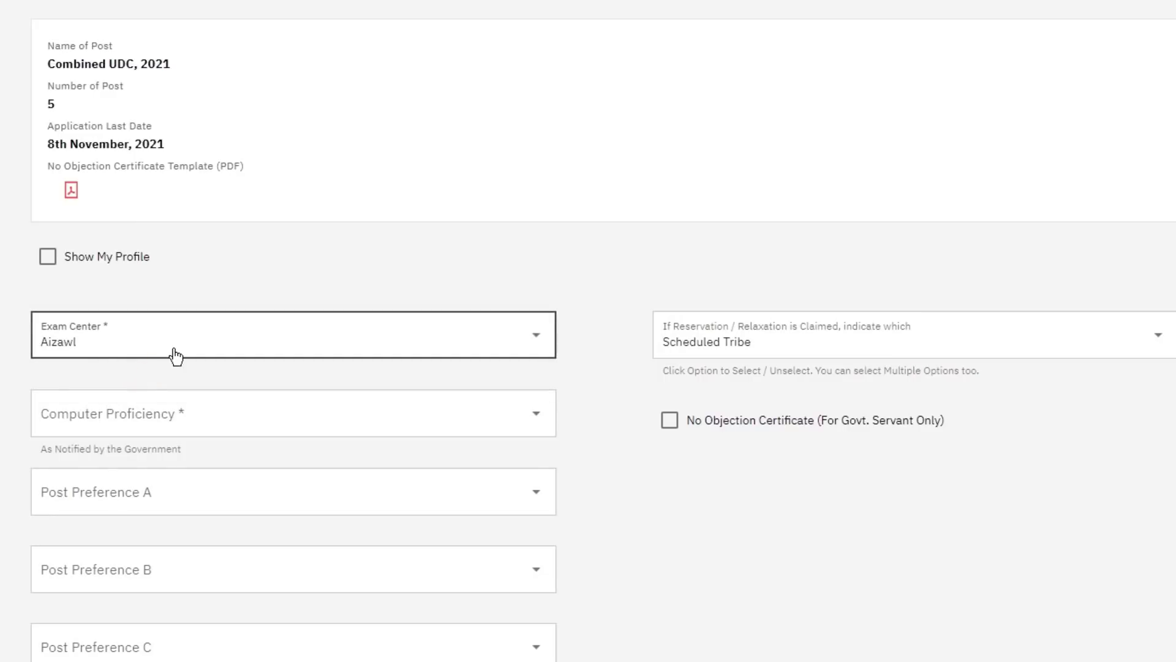
scroll(204, 398, "down", 3)
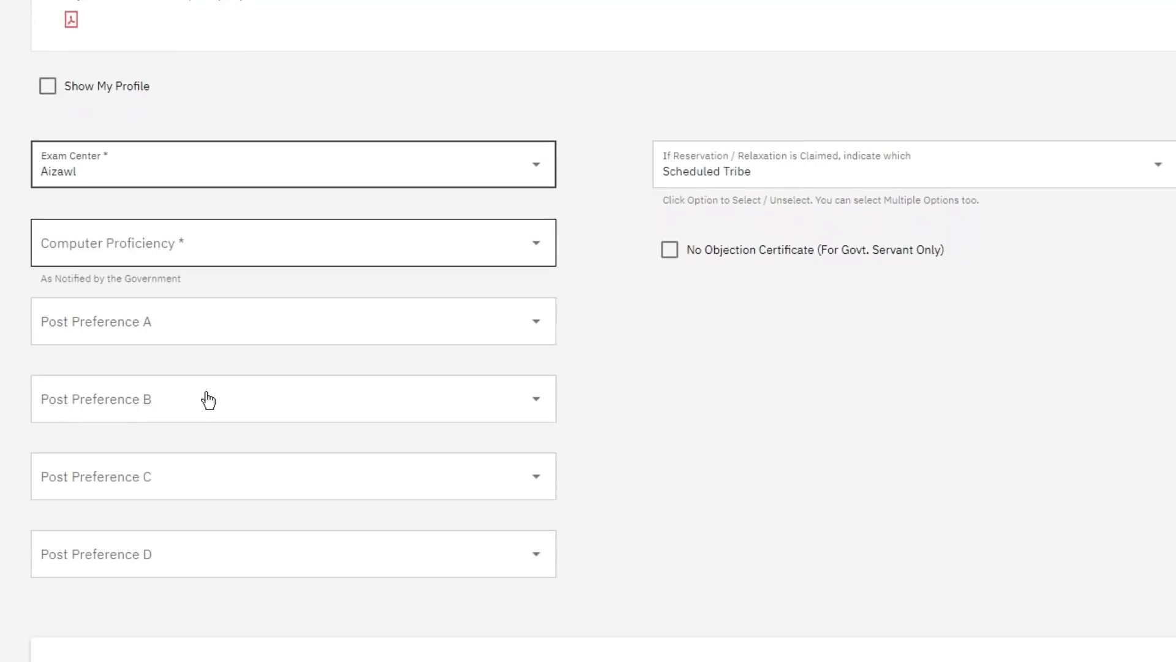
left_click(231, 252)
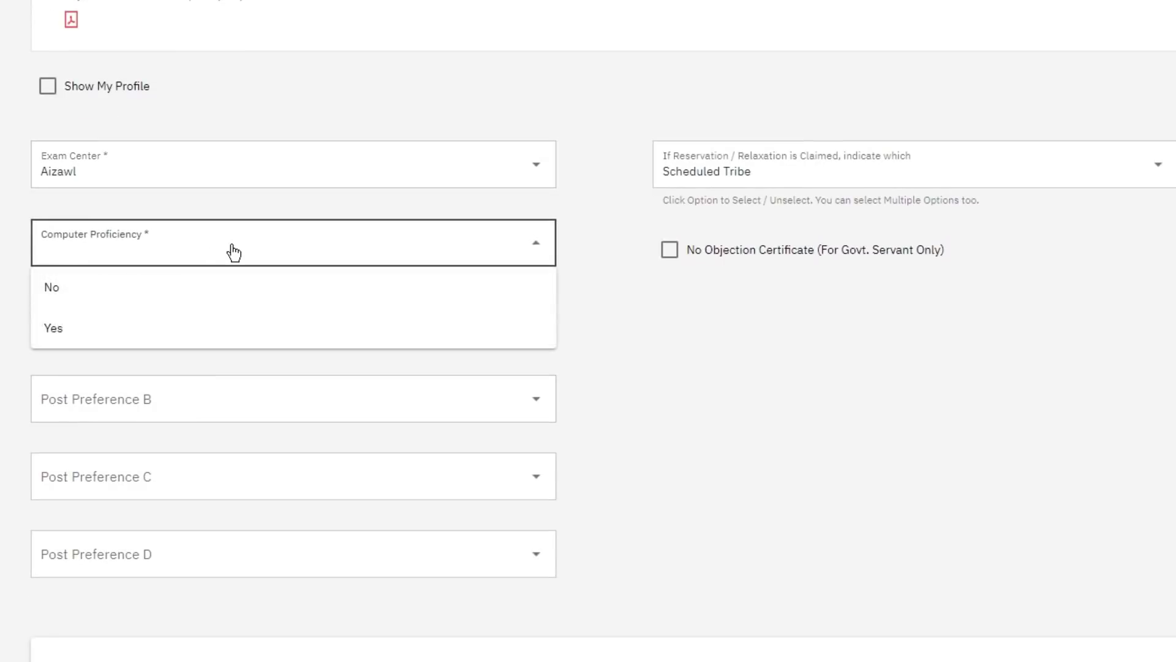
left_click(78, 329)
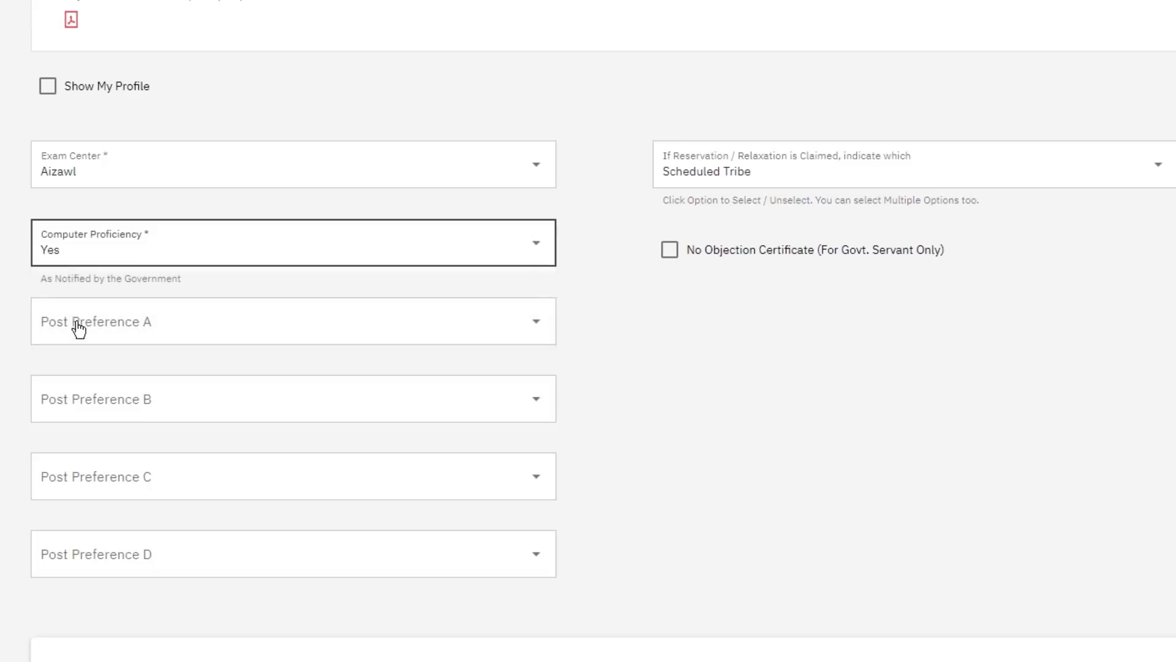
Set post preferences A to D to UDC (MSSSB), UDC (UD&PA), UDC (Printing & Stationery) and UDC (P.W.D) reserved for persons with disability.
left_click(169, 323)
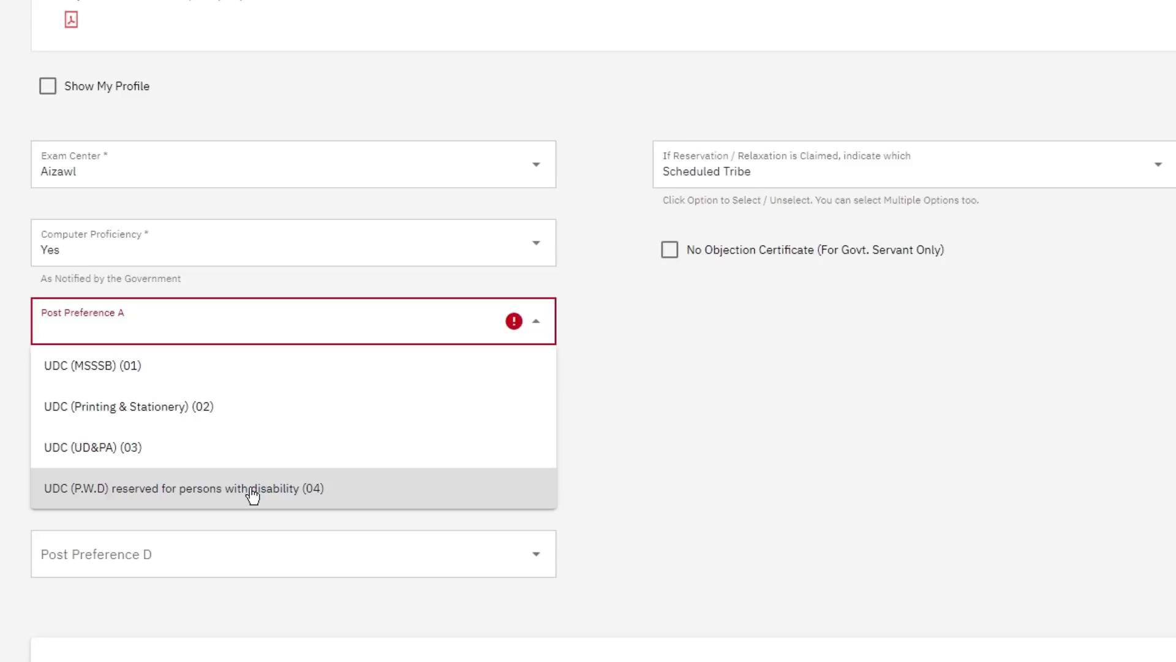
left_click(162, 379)
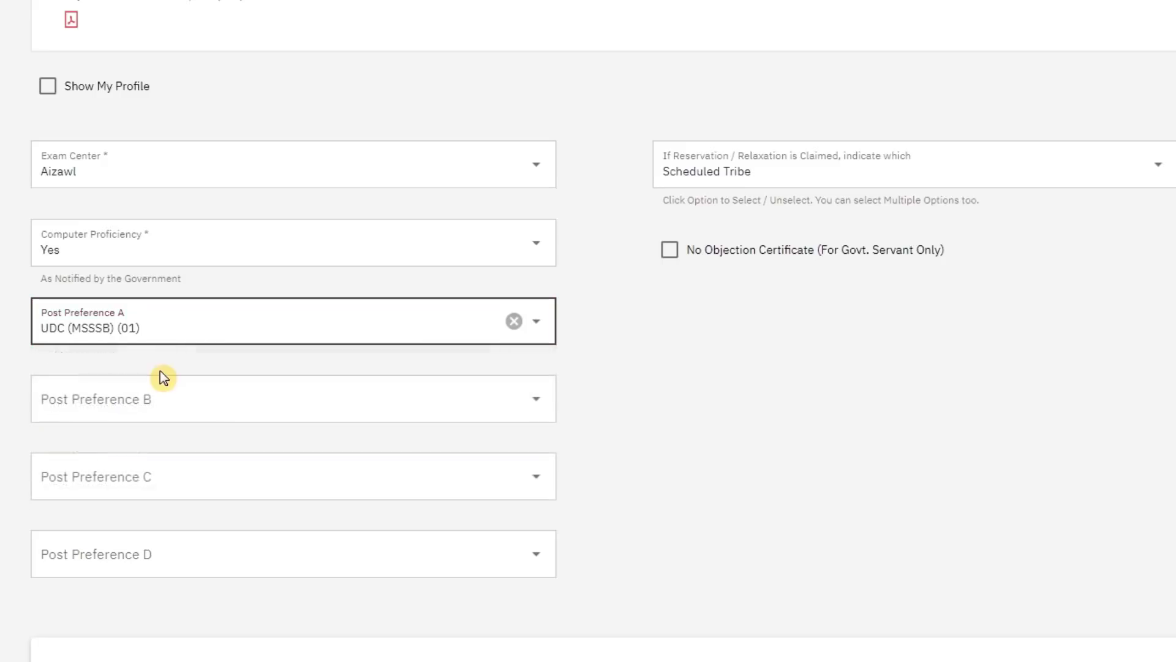
left_click(162, 398)
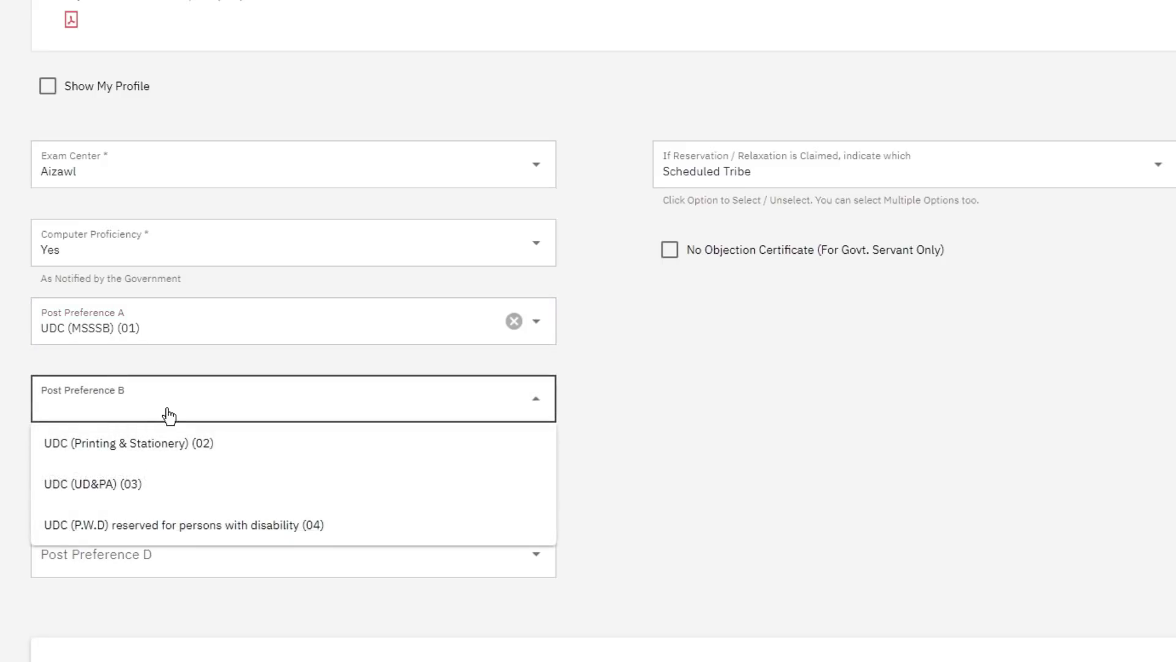
left_click(182, 487)
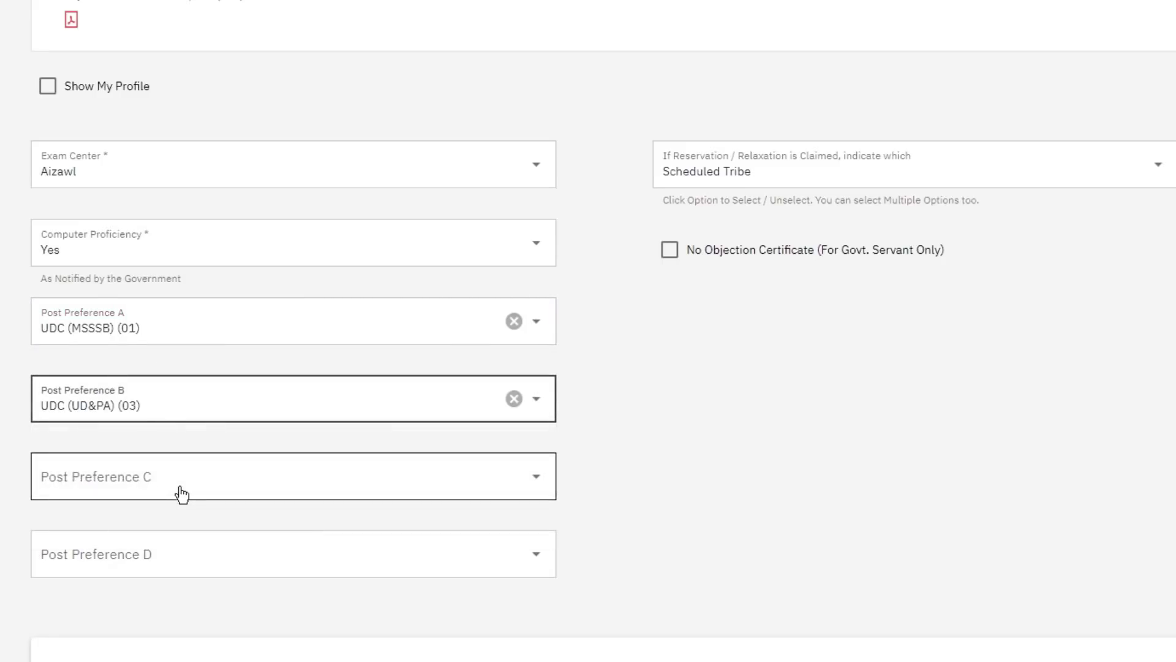
left_click(181, 494)
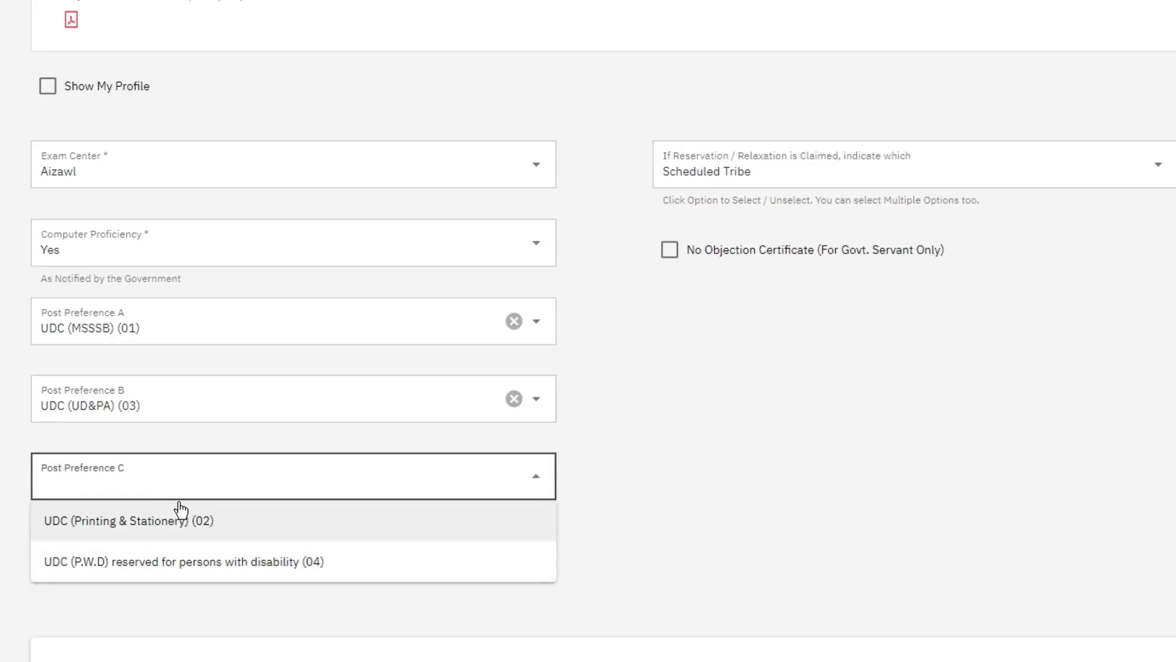
left_click(178, 523)
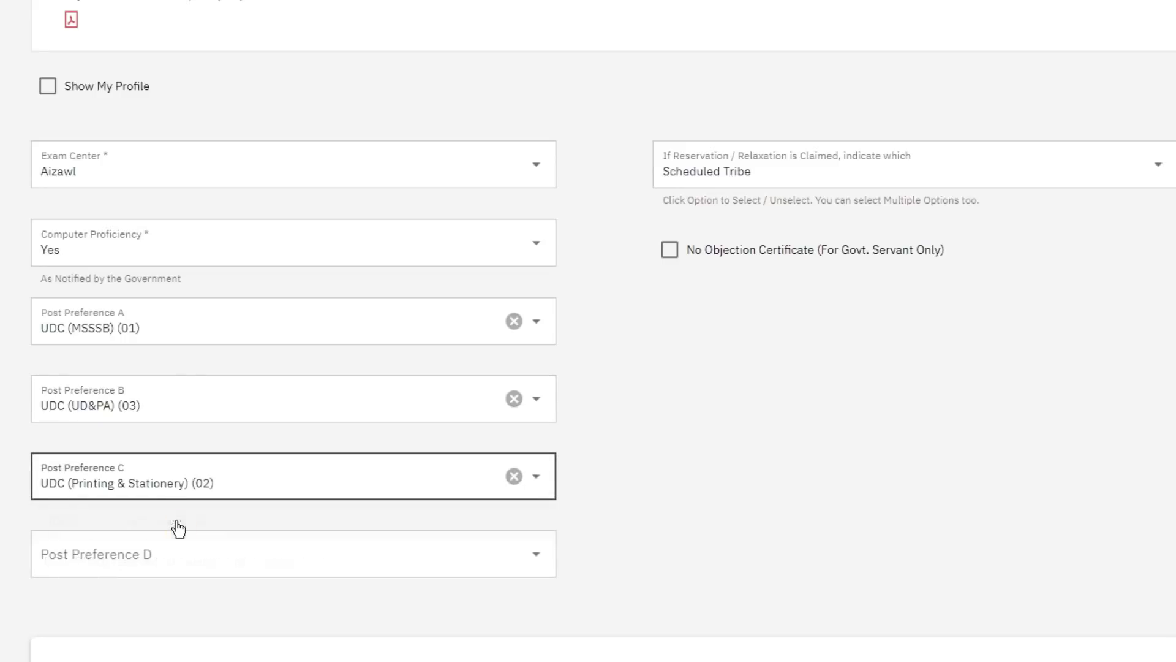
left_click(210, 563)
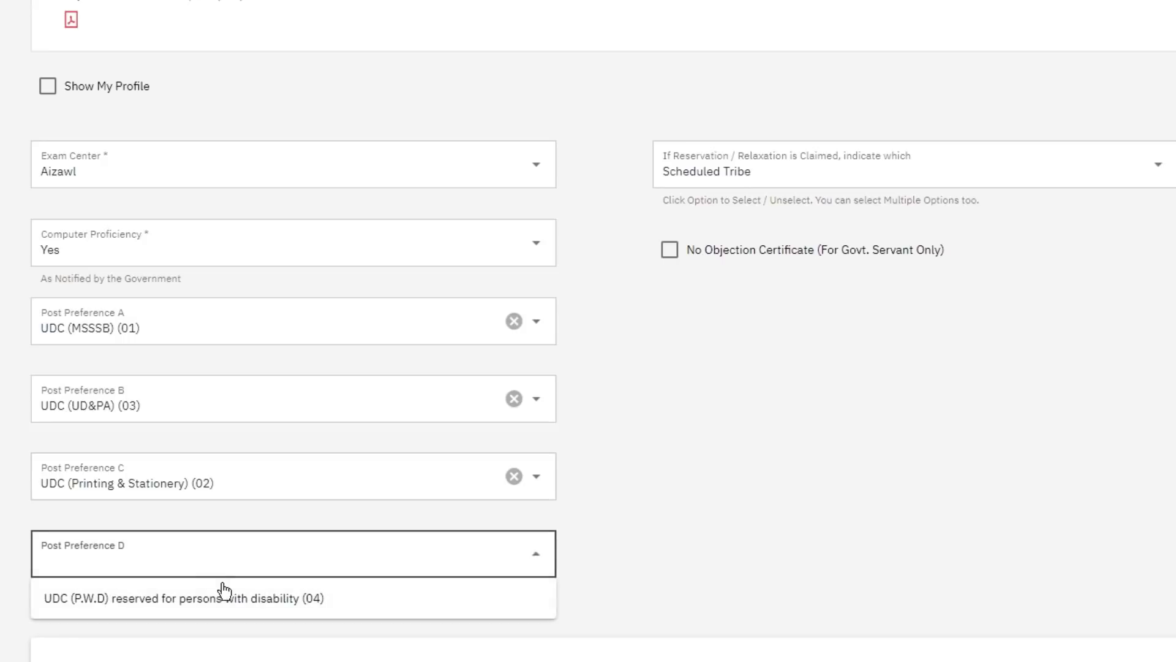
left_click(257, 602)
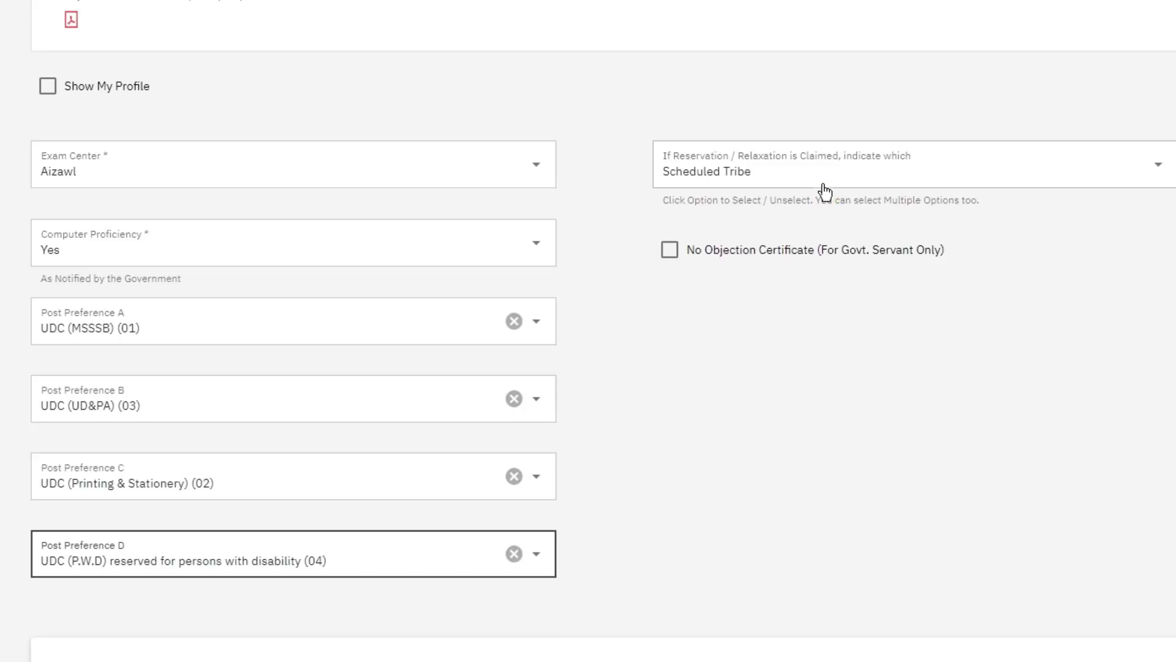
left_click(797, 205)
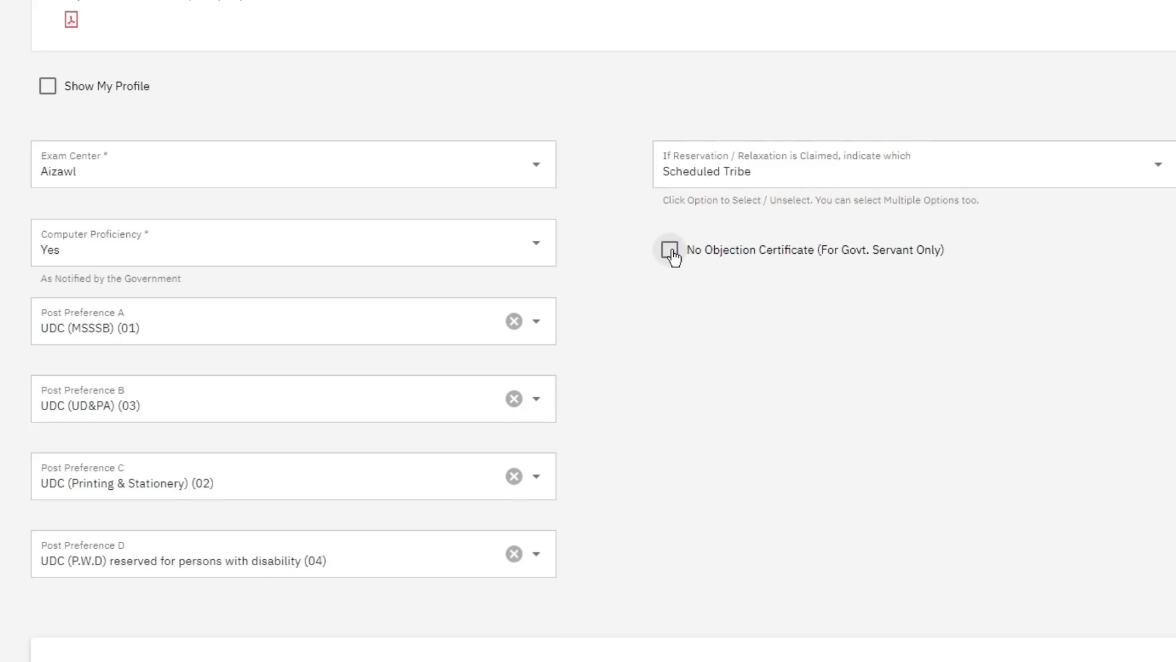
Save the Combined UDC application as a draft and proceed to its fee payment.
scroll(672, 256, "down", 5)
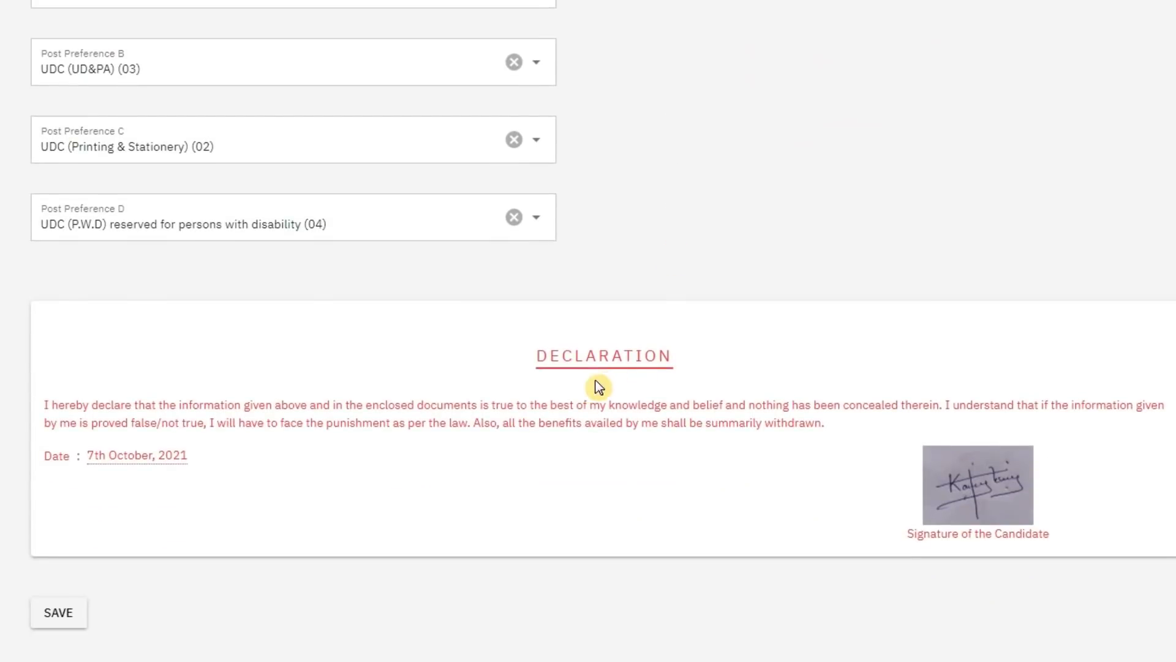
left_click(58, 615)
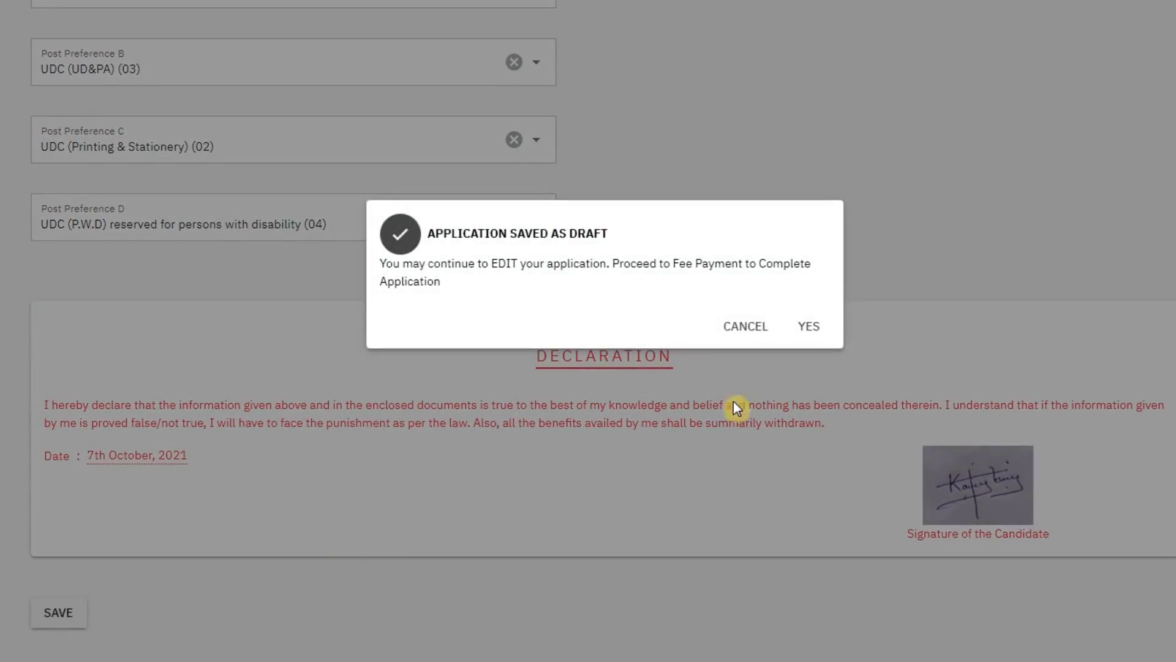
left_click(808, 328)
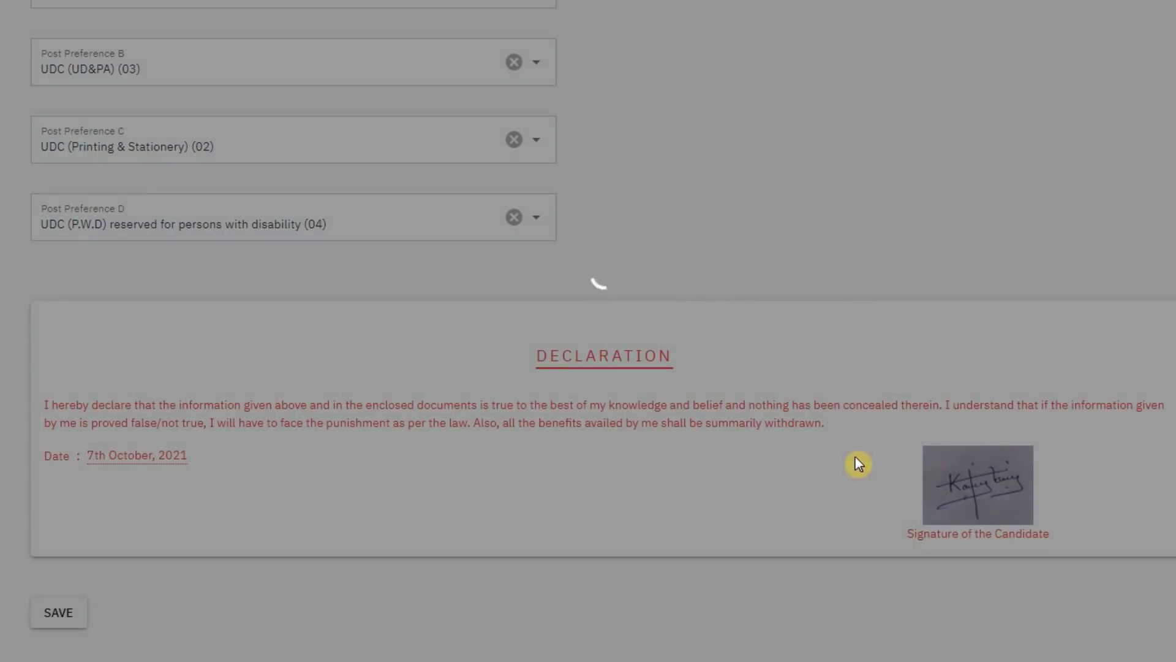
scroll(850, 472, "down", 1)
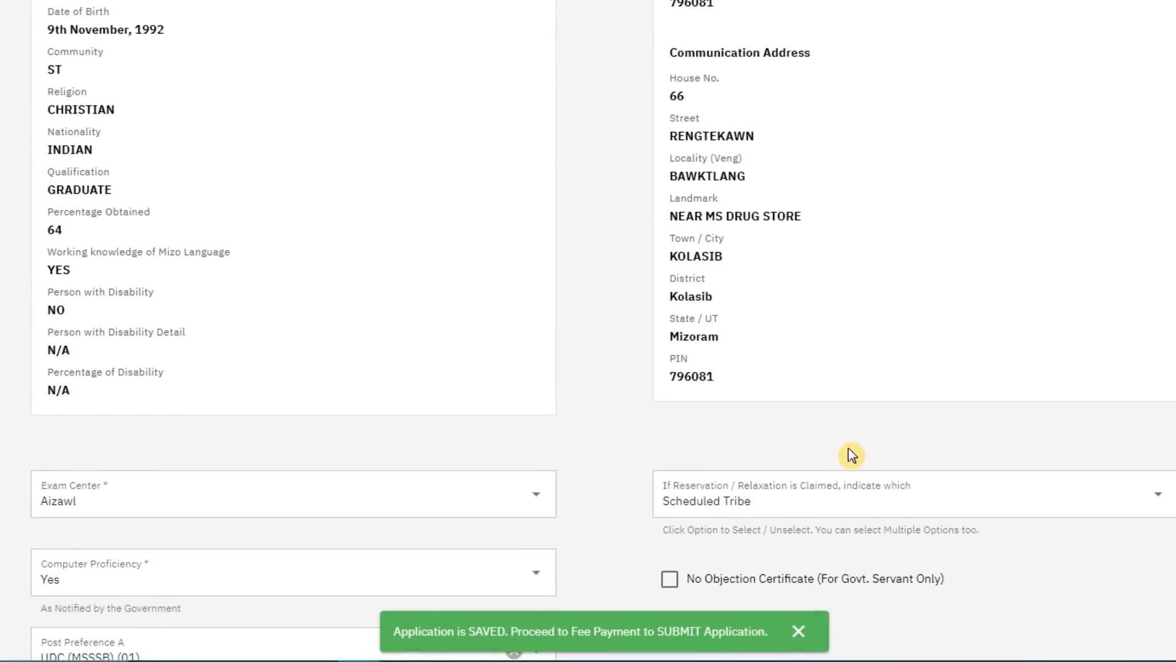
scroll(852, 455, "down", 10)
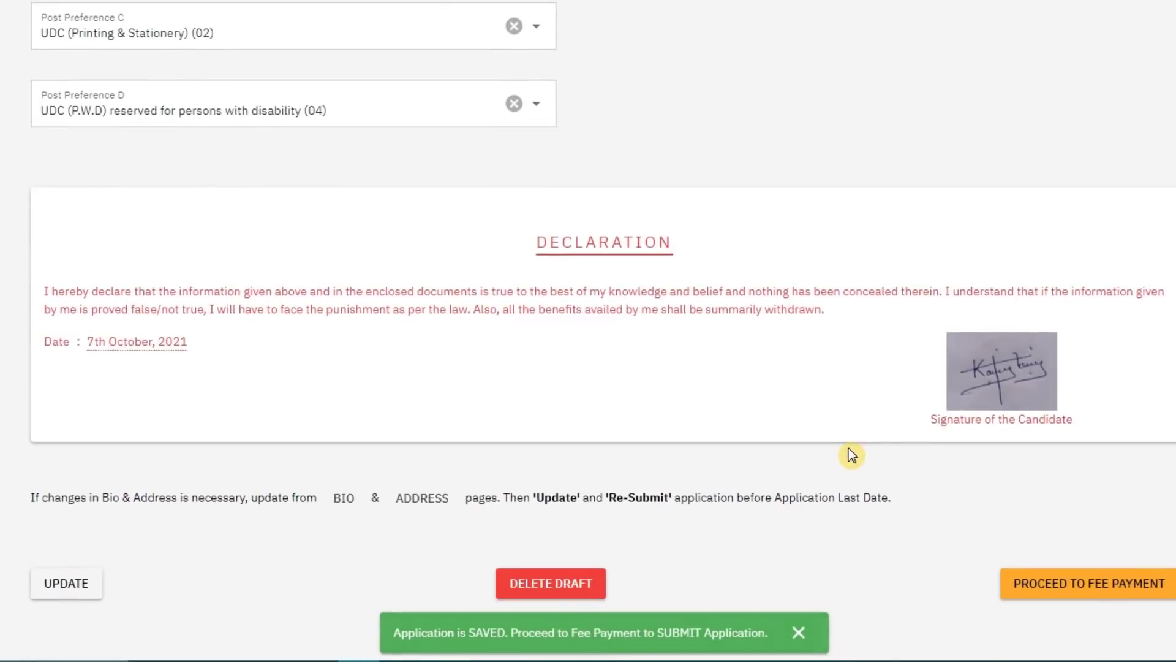
left_click(1111, 593)
left_click(814, 292)
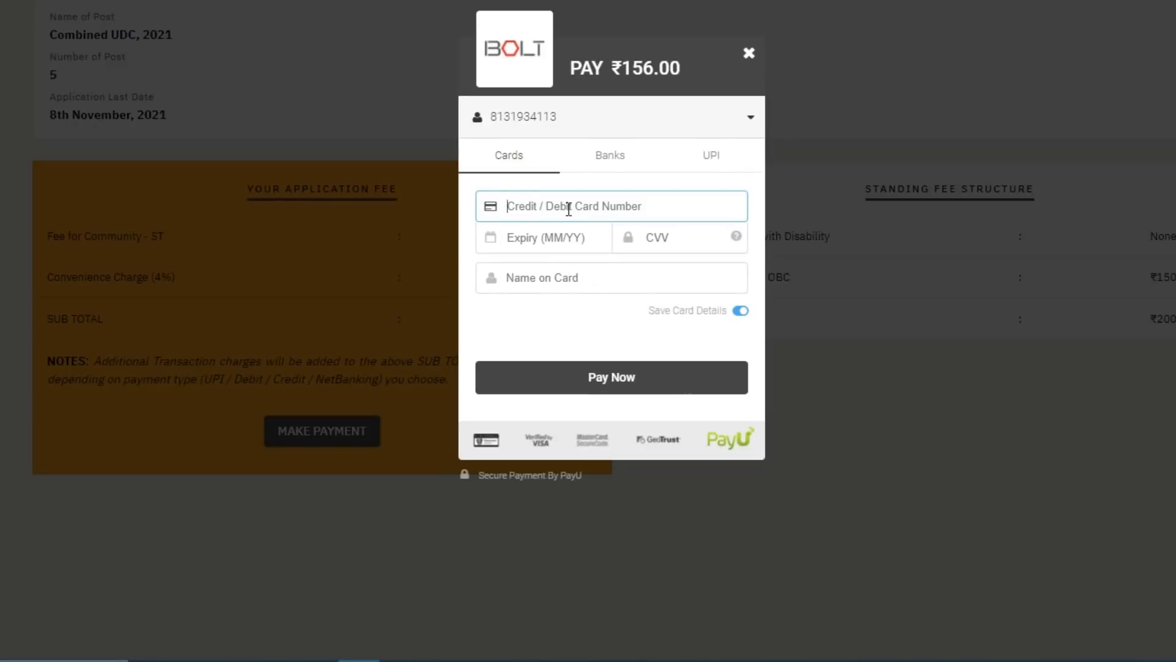
Pay the ₹156.00 application fee by UPI, entering the virtual payment address.
left_click(629, 158)
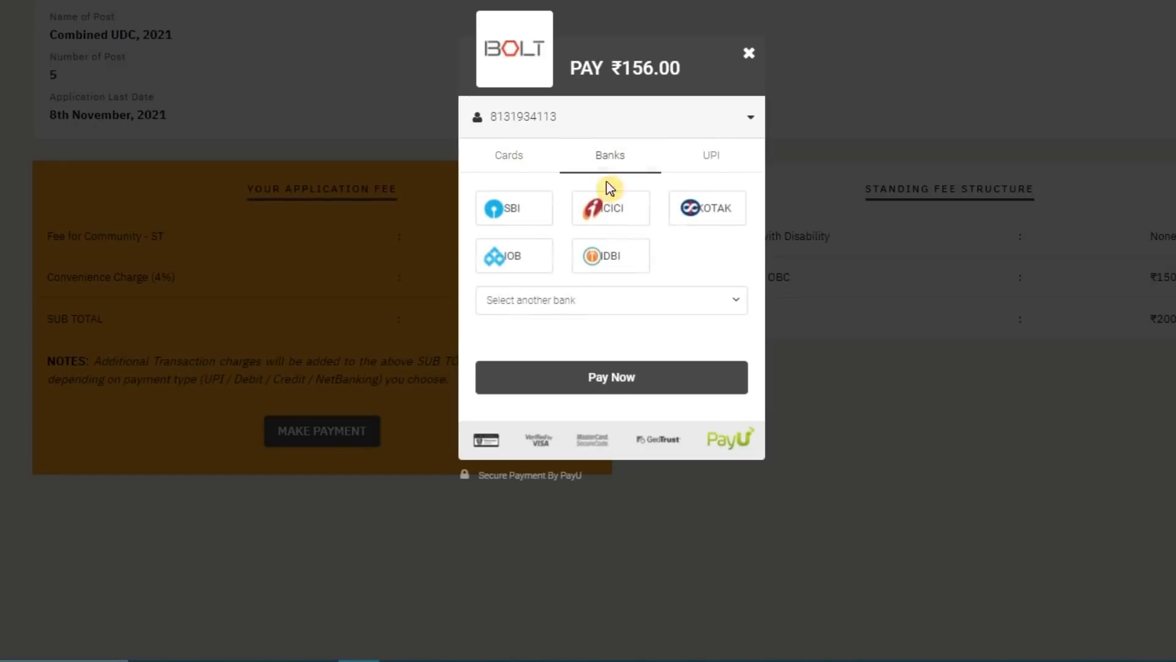
left_click(500, 212)
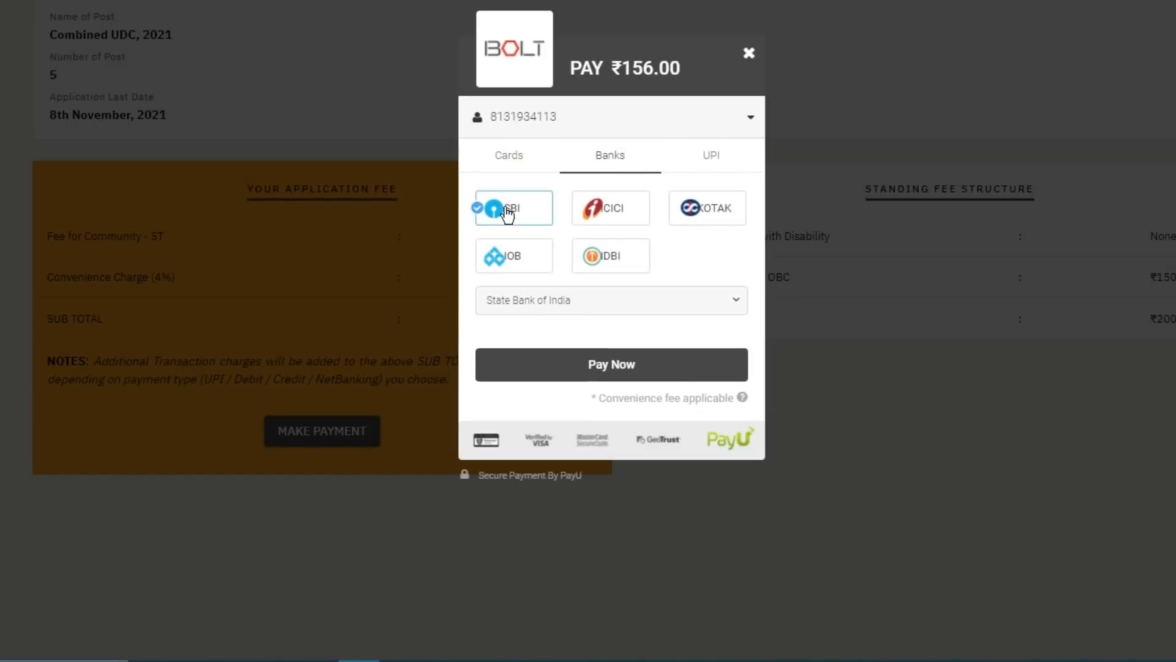
left_click(713, 156)
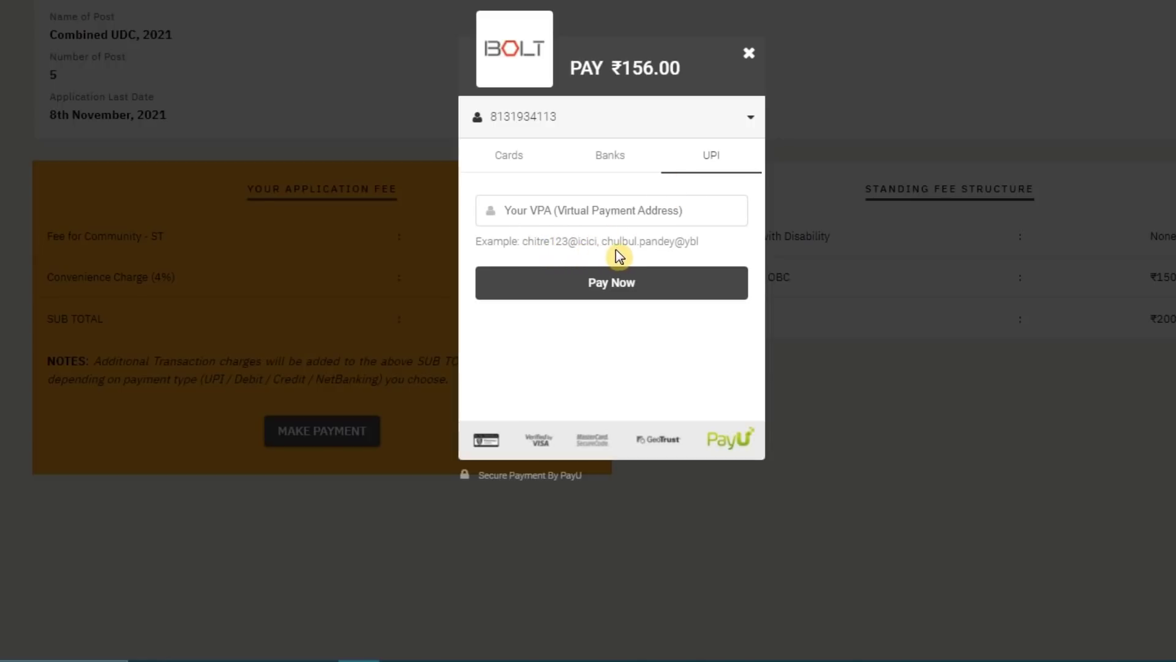
left_click(658, 211)
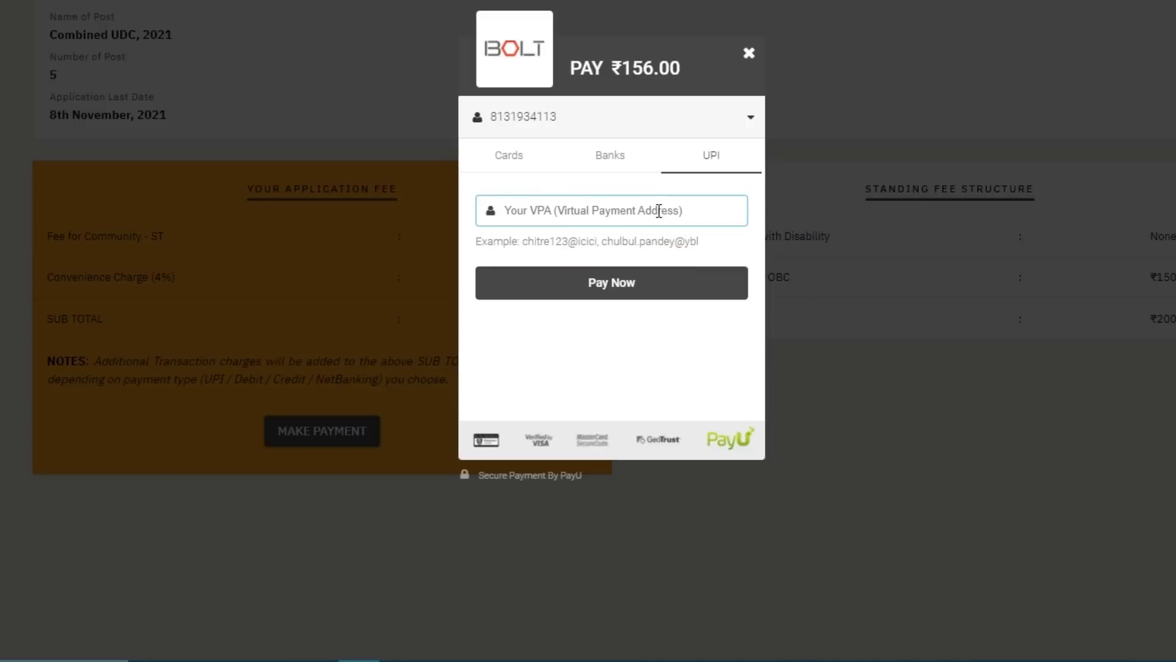
key("ctrl+v")
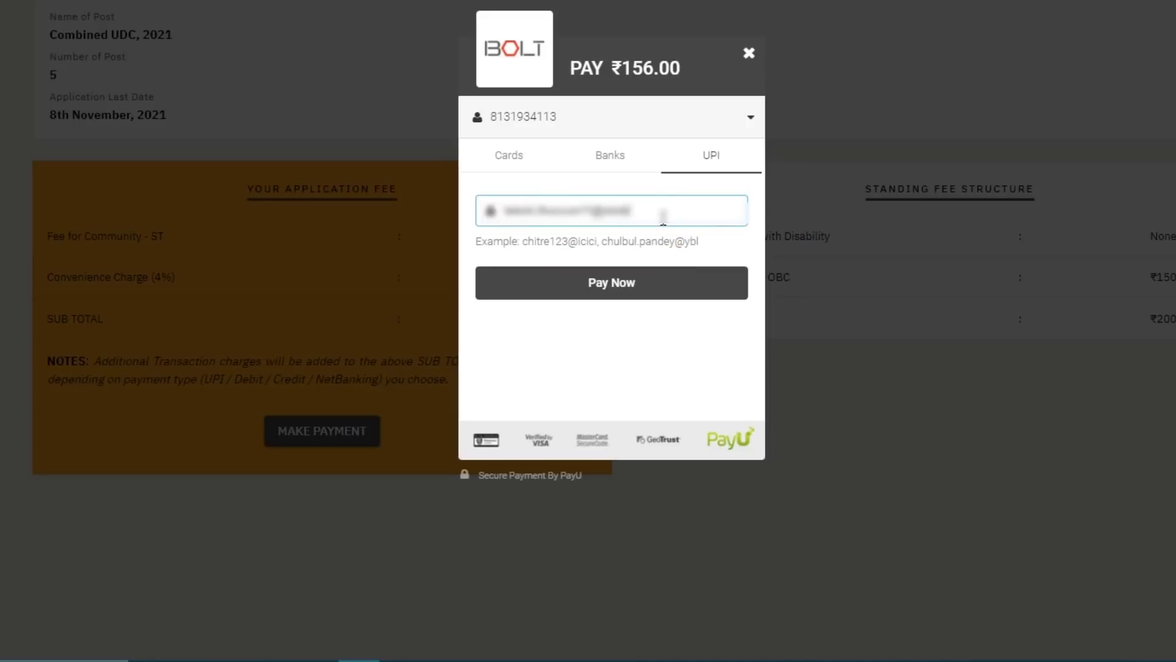
left_click(629, 288)
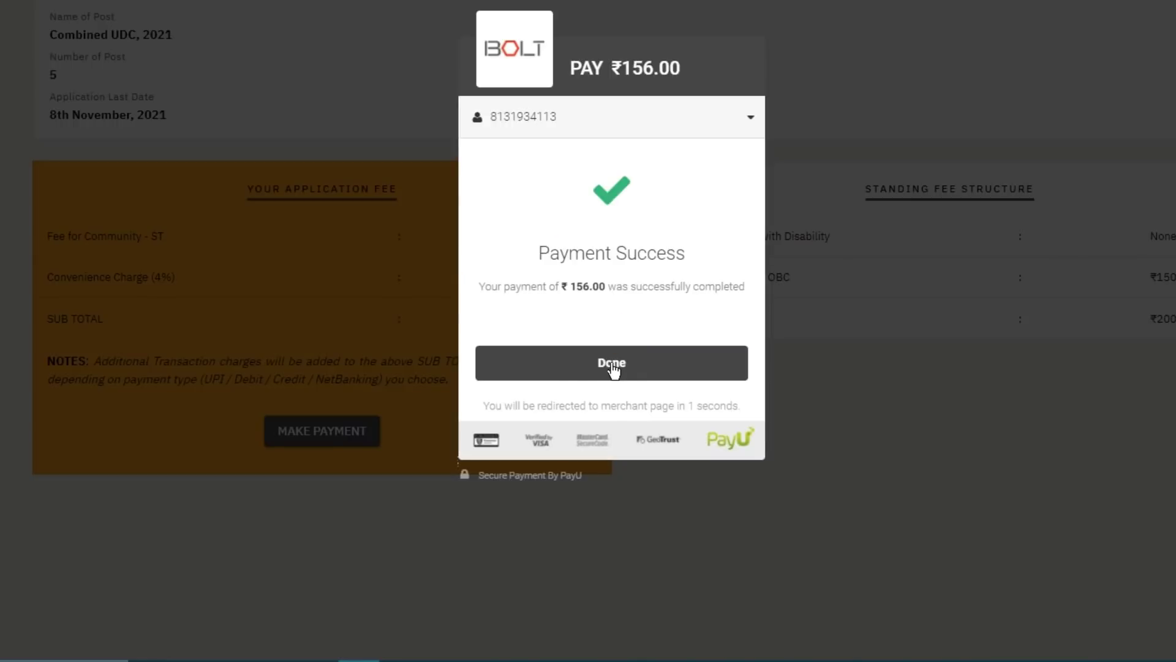
left_click(738, 351)
Return to the dashboard and open the list of submitted applications.
scroll(682, 379, "up", 1)
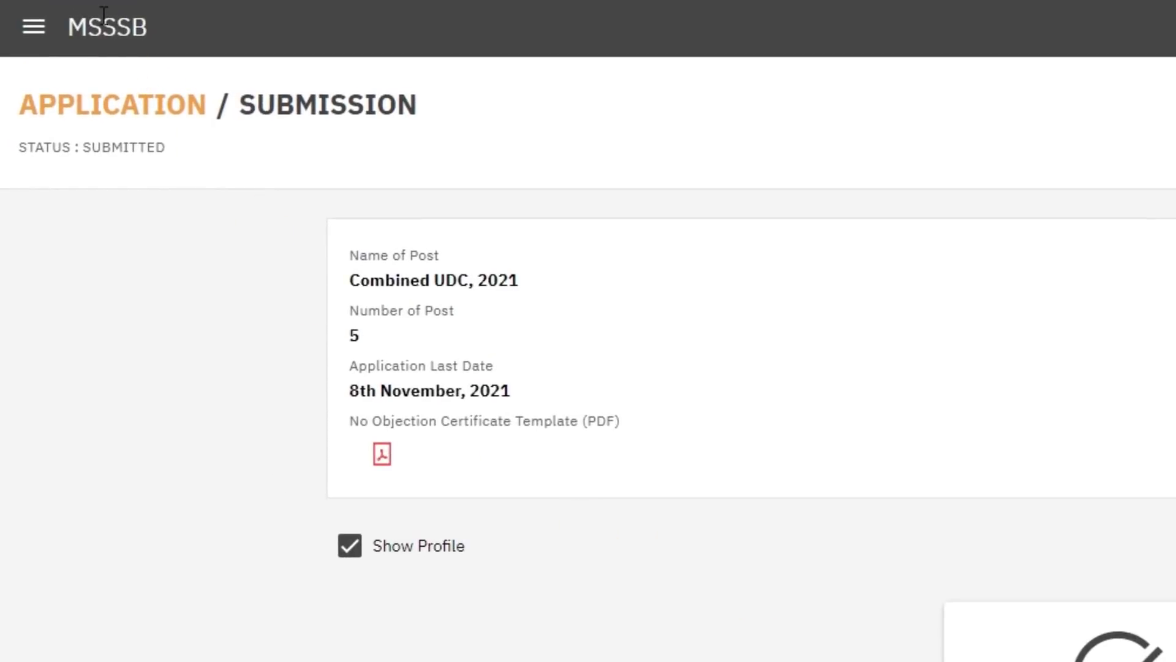
left_click(25, 43)
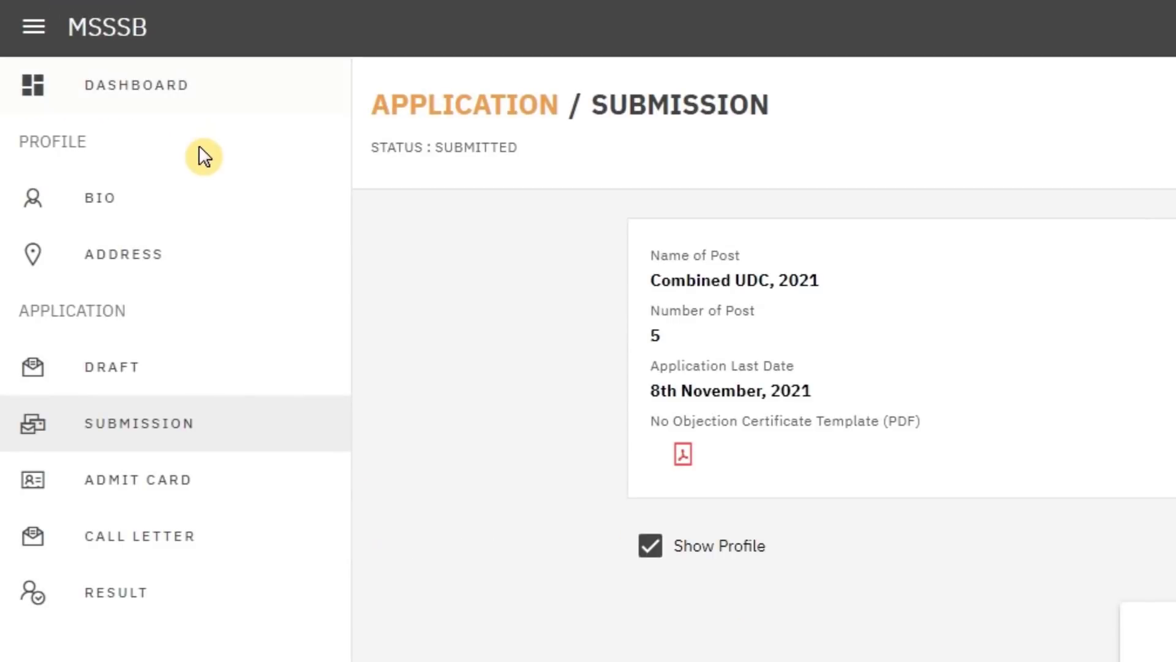
left_click(192, 83)
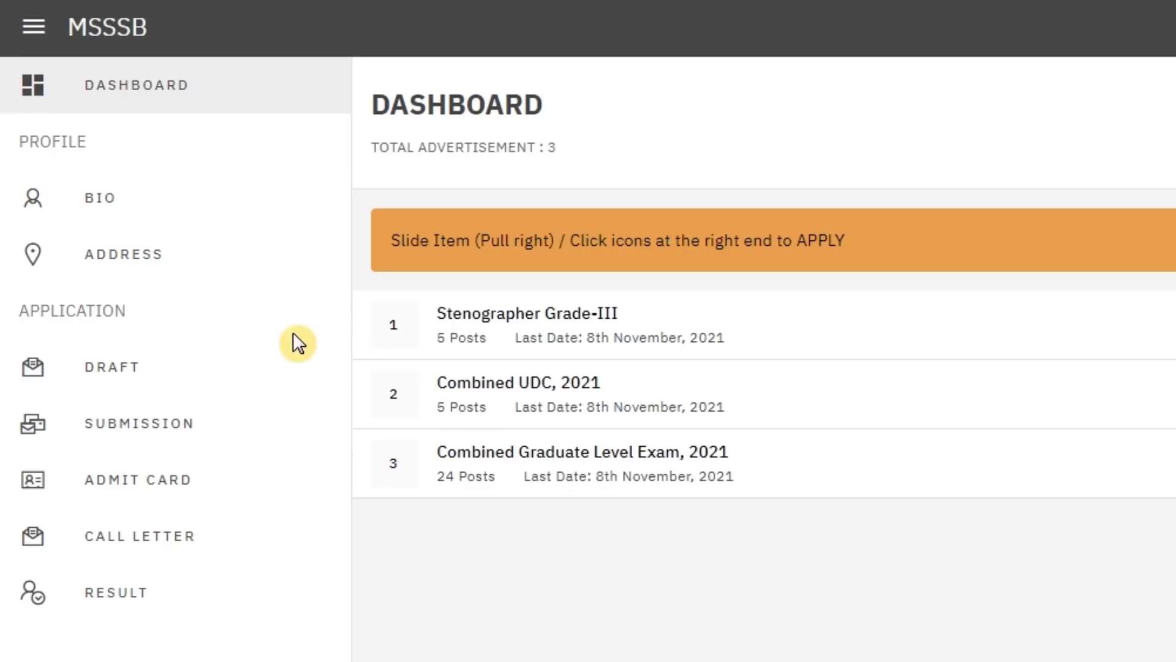
left_click(192, 440)
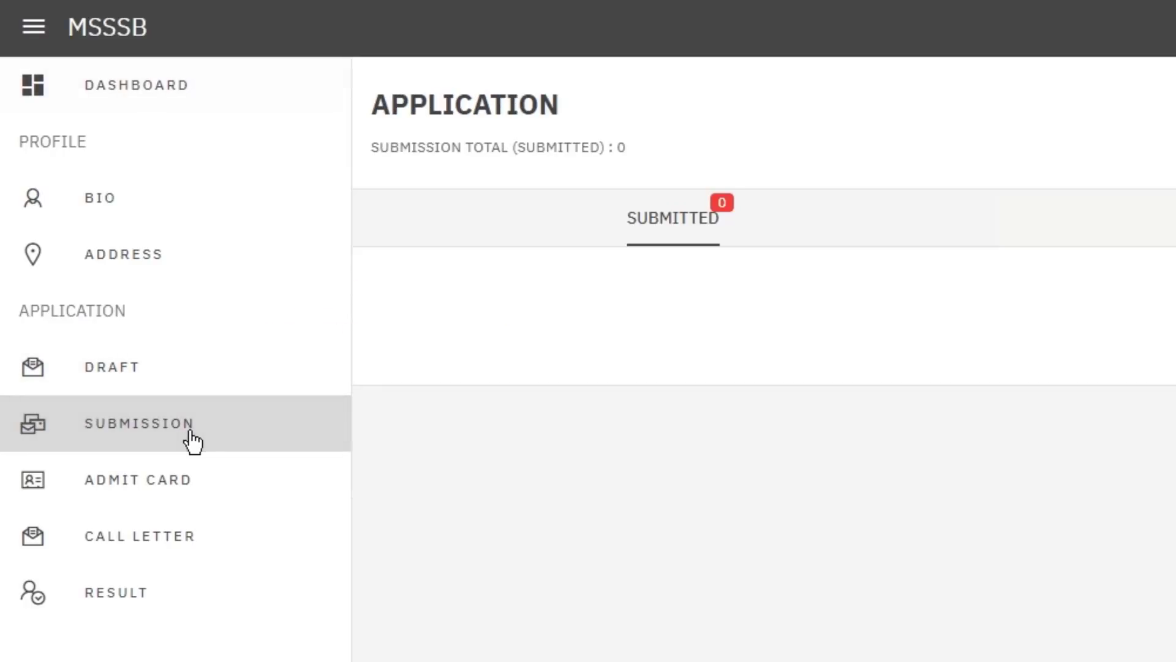
left_click(192, 439)
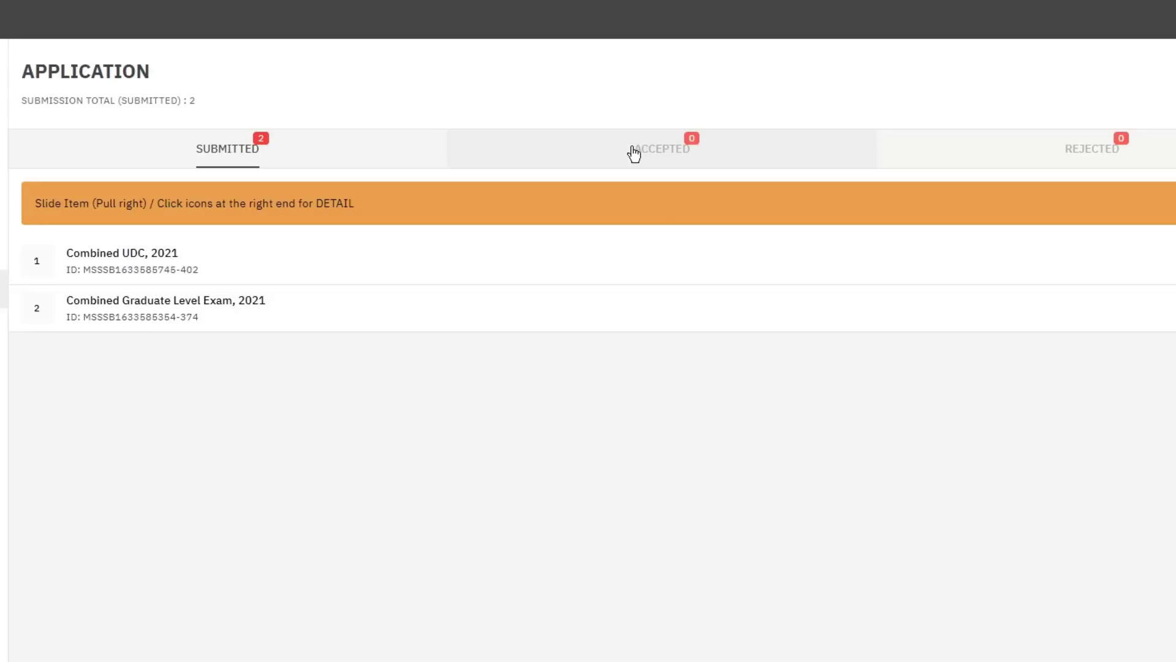
Check the accepted and rejected application lists, and return to the submitted applications.
left_click(666, 152)
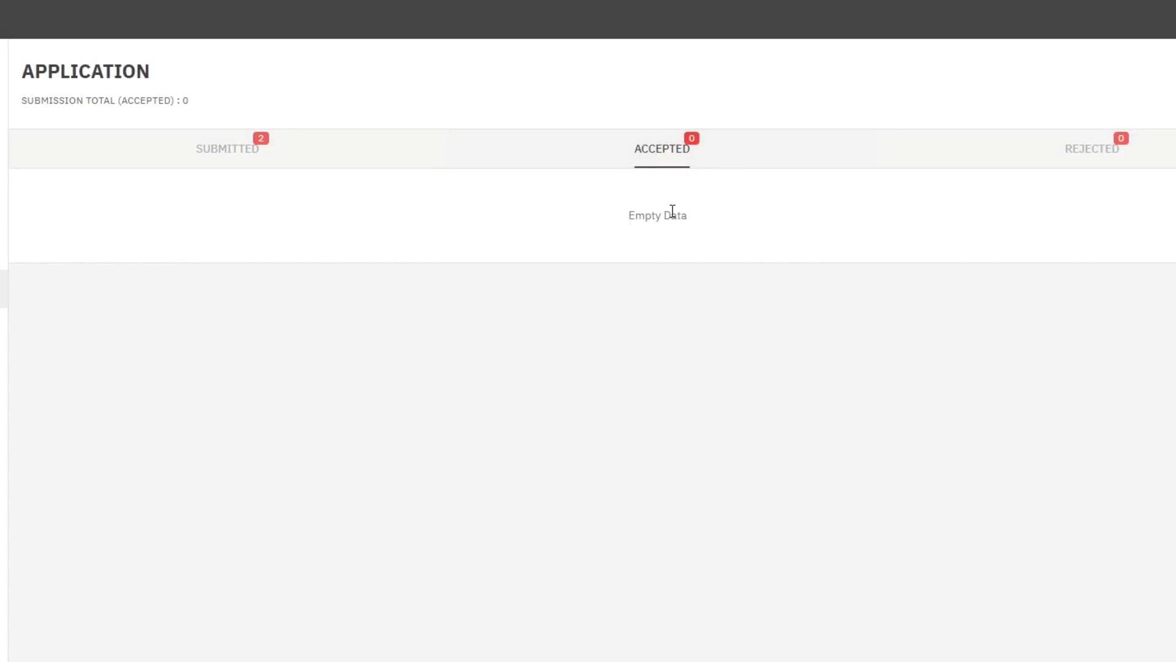
left_click(1110, 154)
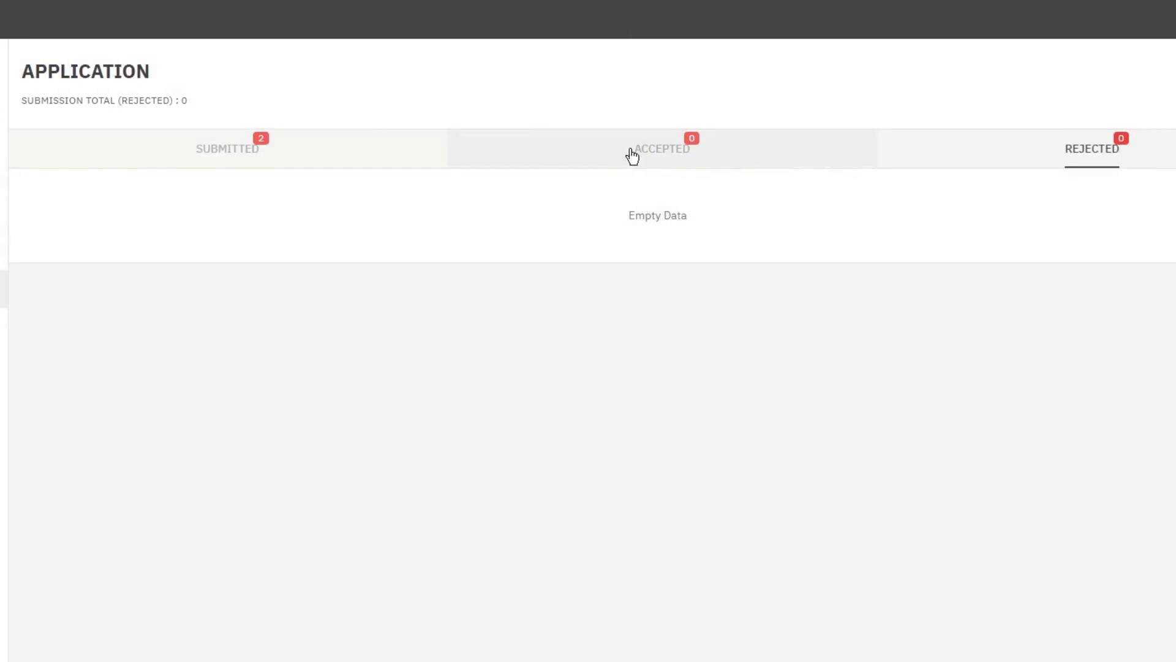
left_click(657, 156)
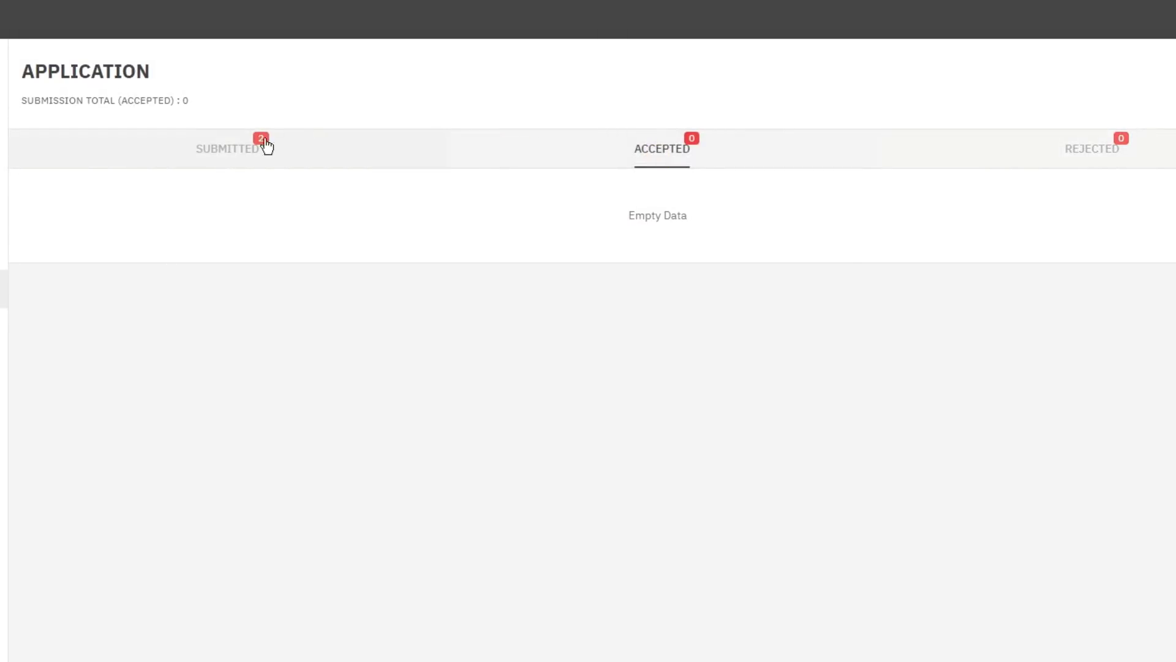
left_click(228, 151)
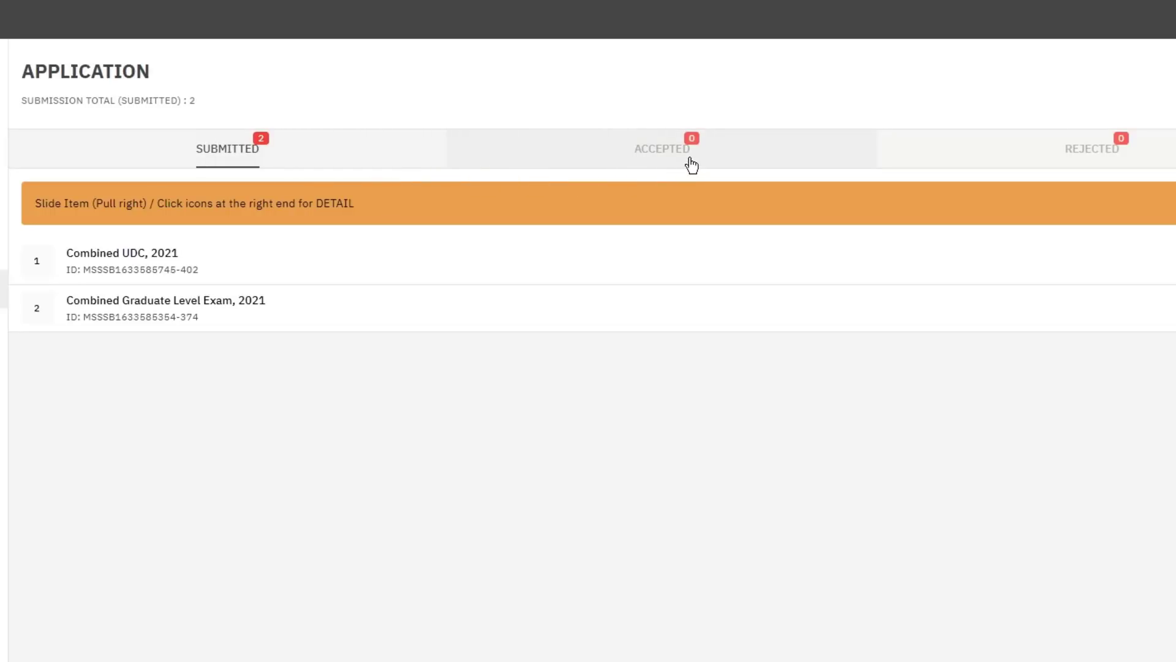
left_click(664, 228)
left_click(693, 187)
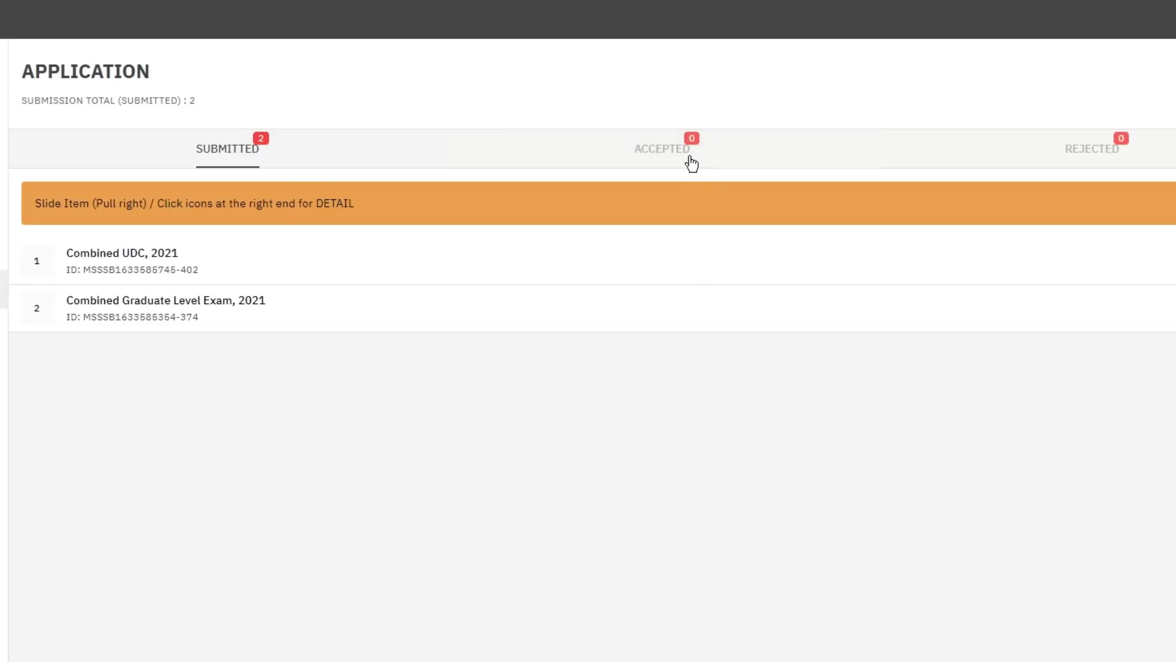